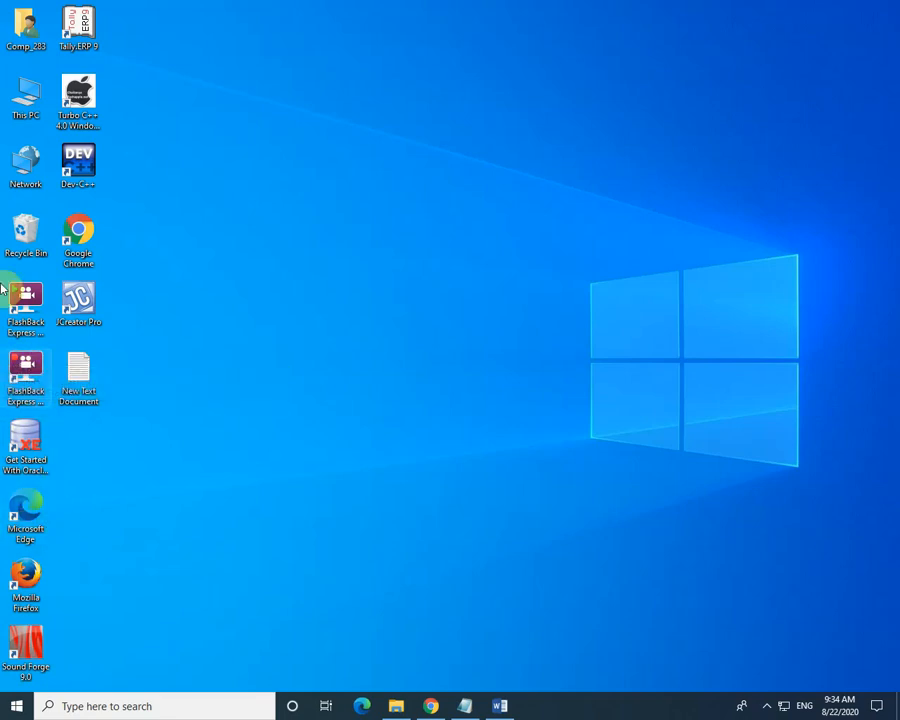
- Launch Tally.ERP 9 and start it in Educational Mode
{"action": "double_click", "coordinate": [80, 20]}
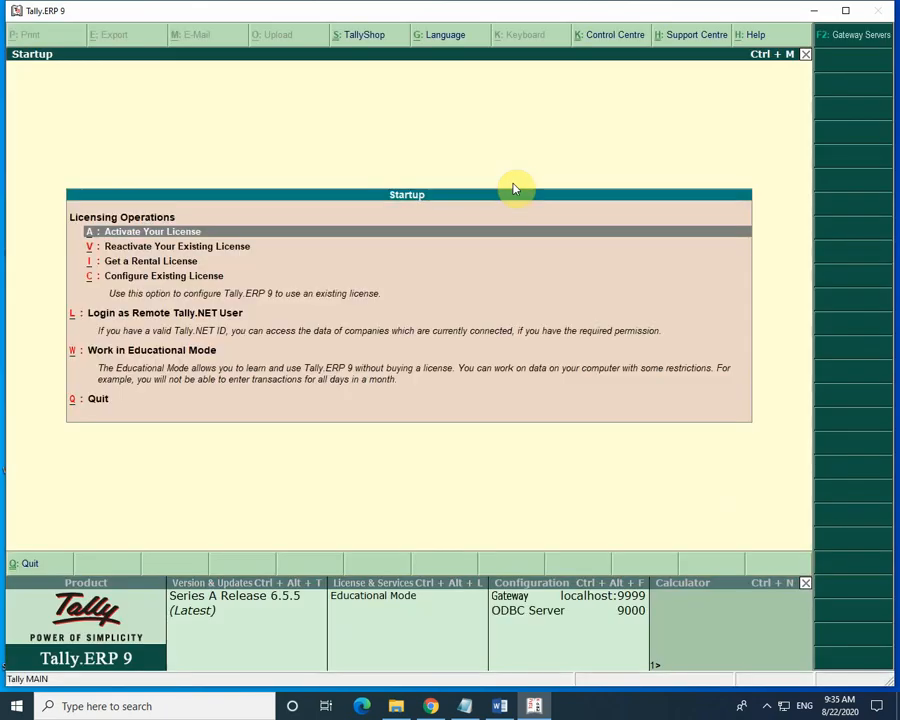
{"action": "key", "text": "w"}
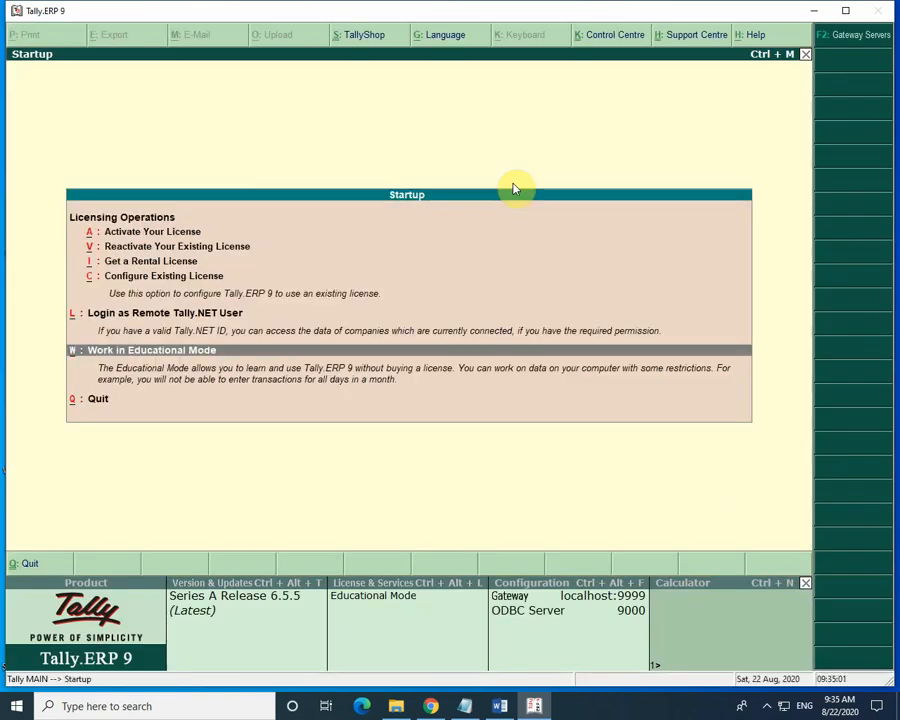
{"action": "key", "text": "Return"}
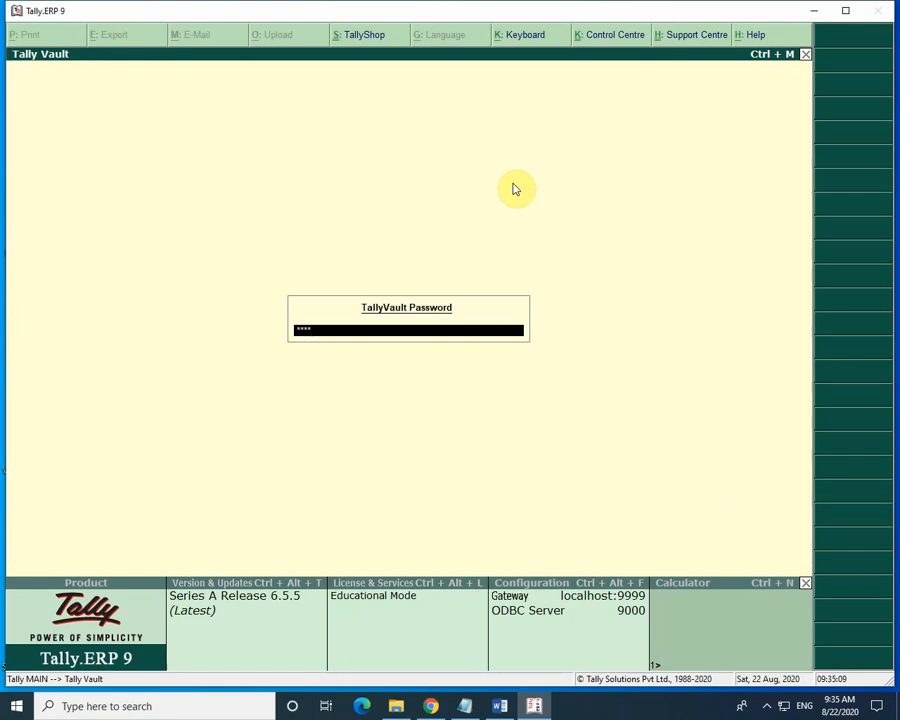
- Unlock the company by entering the TallyVault password and the user login credentials
{"action": "type", "text": "******"}
{"action": "key", "text": "Return"}
{"action": "type", "text": "****"}
{"action": "key", "text": "Return"}
{"action": "type", "text": "******"}
{"action": "key", "text": "Return"}
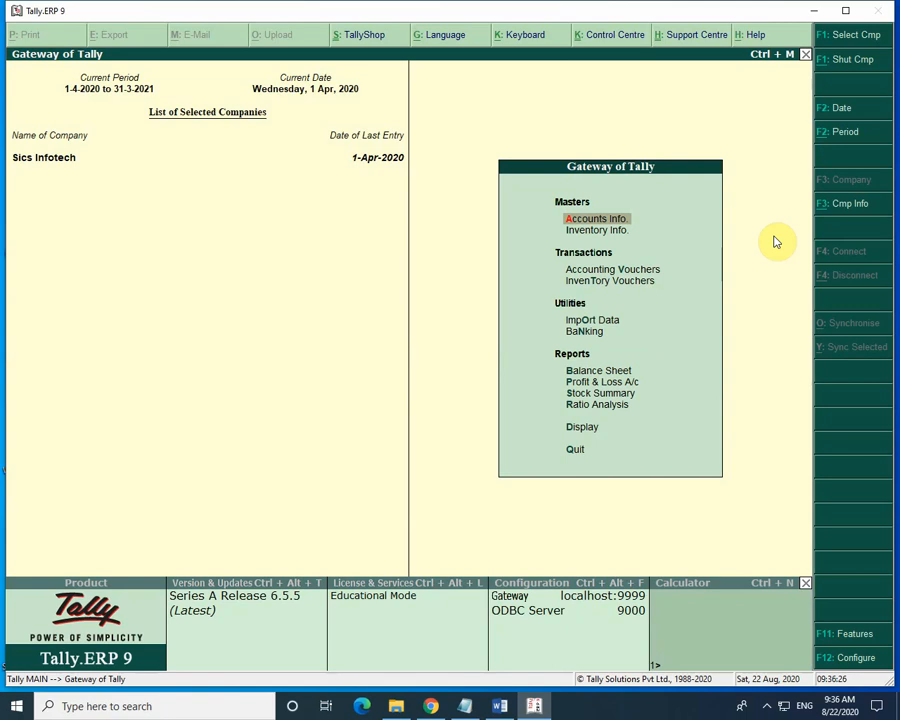
- Open the Day Book report of Sics Infotech
{"action": "key", "text": "Down"}
{"action": "key", "text": "Down"}
{"action": "key", "text": "Down"}
{"action": "key", "text": "Down"}
{"action": "key", "text": "Down"}
{"action": "key", "text": "Down"}
{"action": "key", "text": "Down"}
{"action": "key", "text": "Down"}
{"action": "key", "text": "Down"}
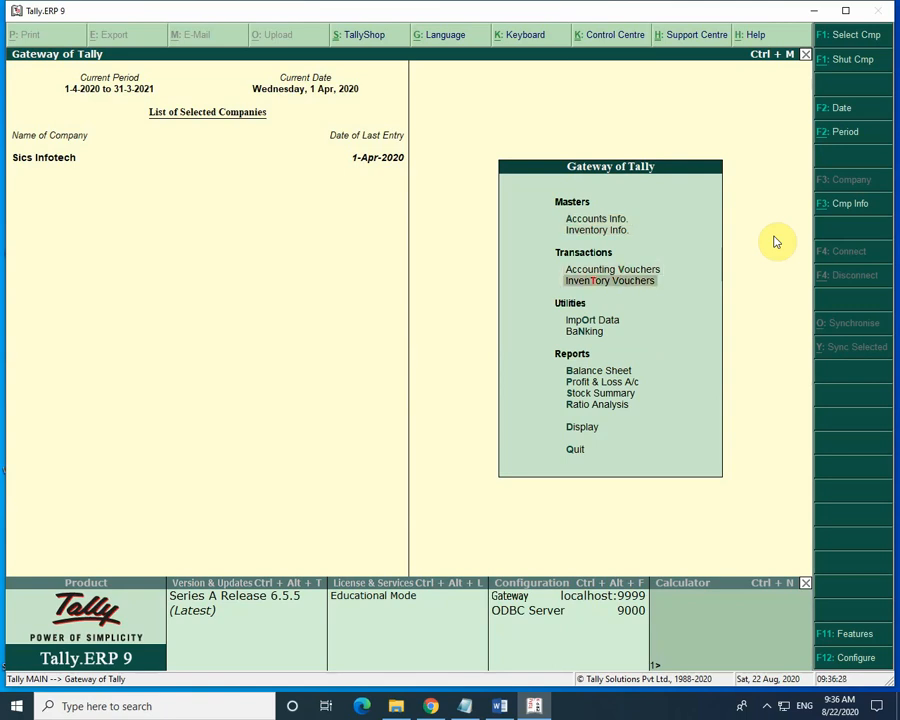
{"action": "key", "text": "Down"}
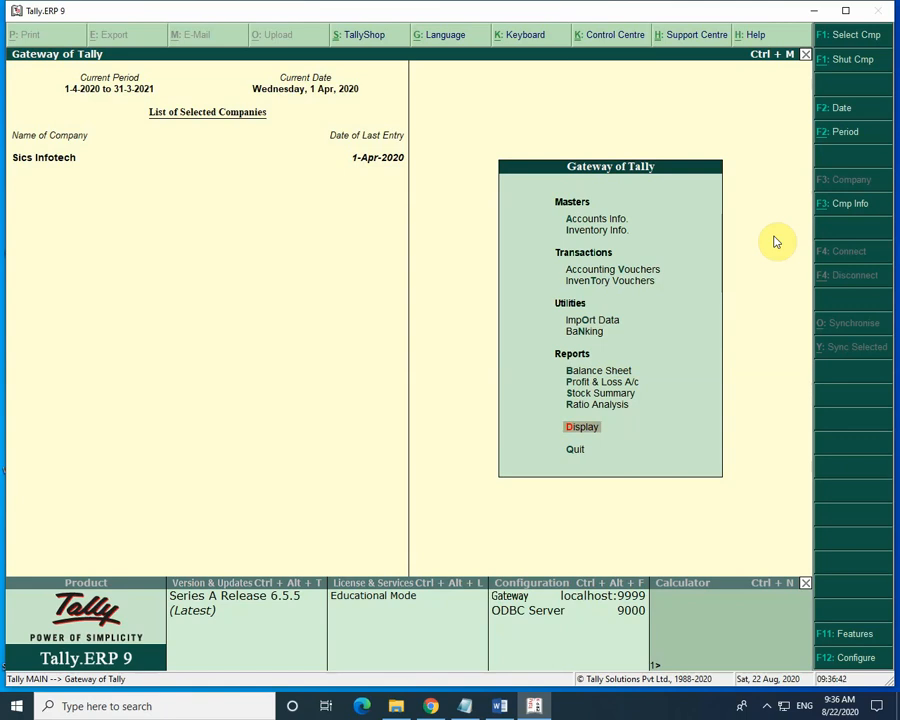
{"action": "key", "text": "Return"}
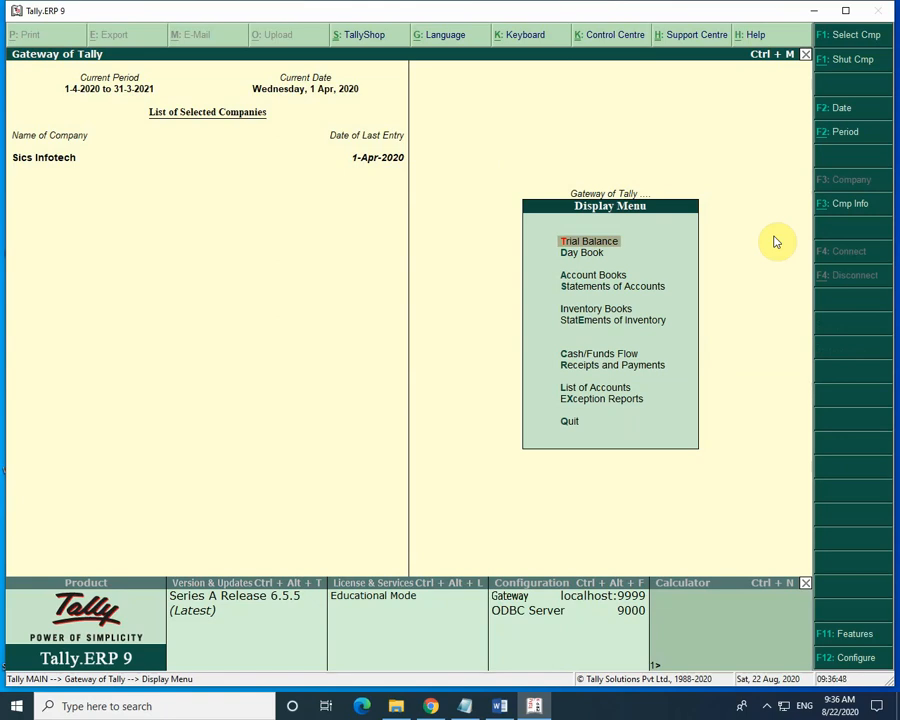
{"action": "key", "text": "Down"}
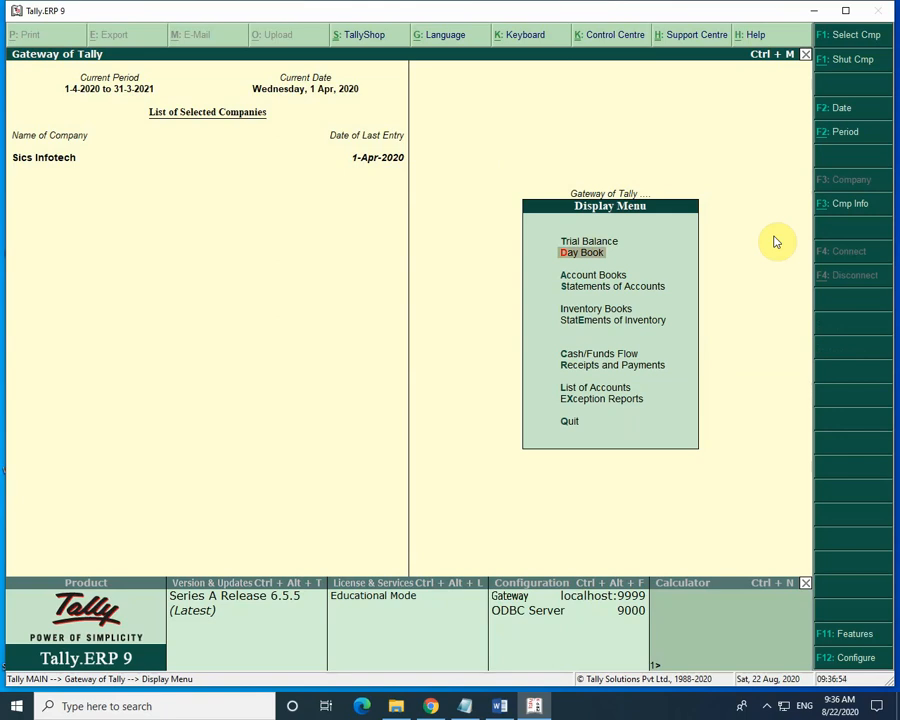
{"action": "key", "text": "Return"}
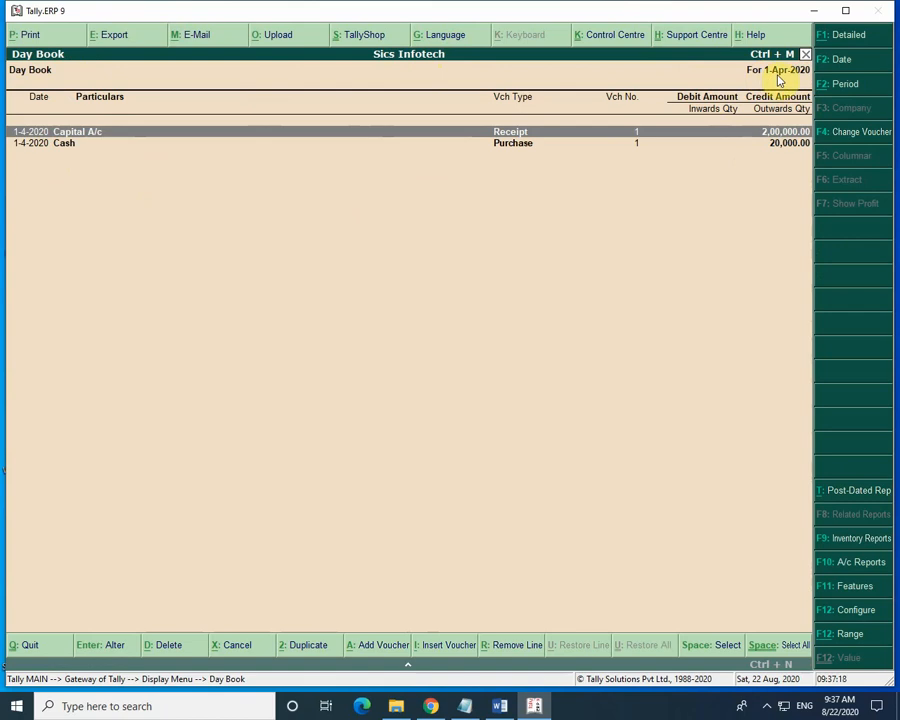
- View the Day Book for 2-4-2020 and return its date to 1-4-2020
{"action": "key", "text": "F2"}
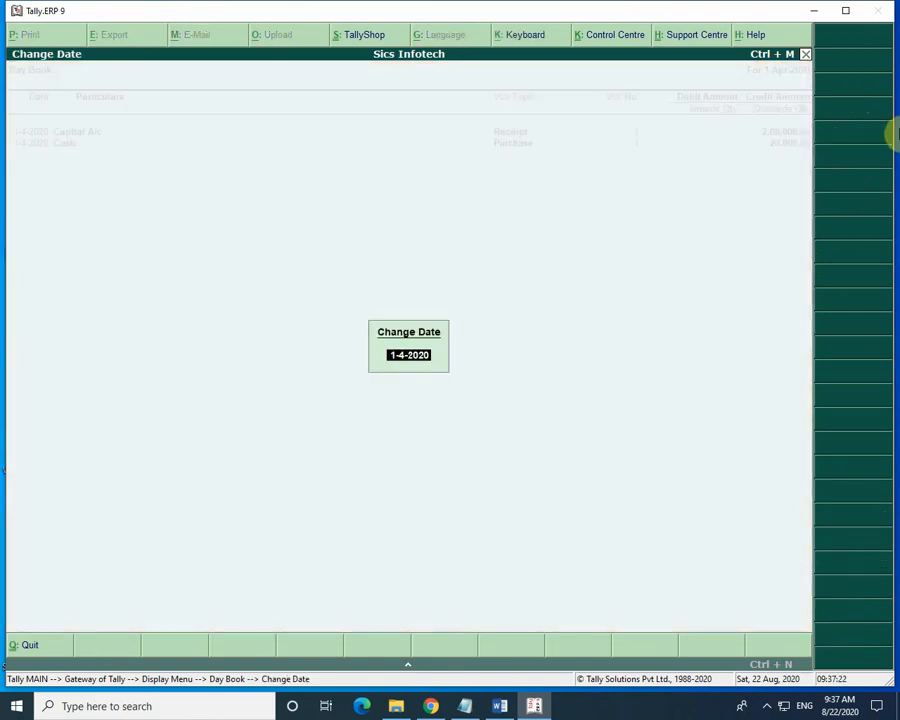
{"action": "type", "text": "2"}
{"action": "key", "text": "Return"}
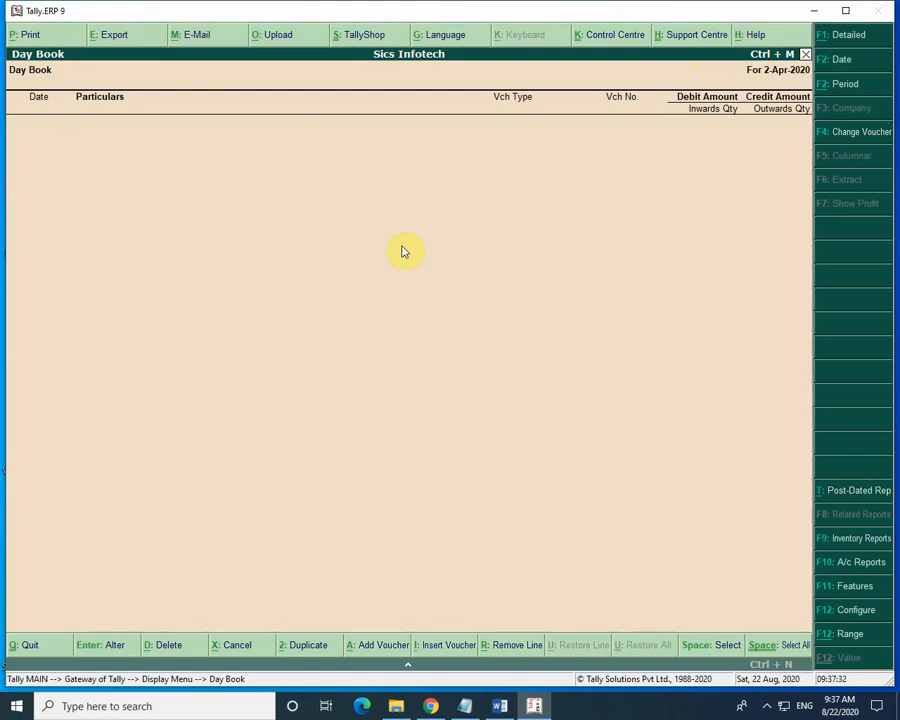
{"action": "key", "text": "F2"}
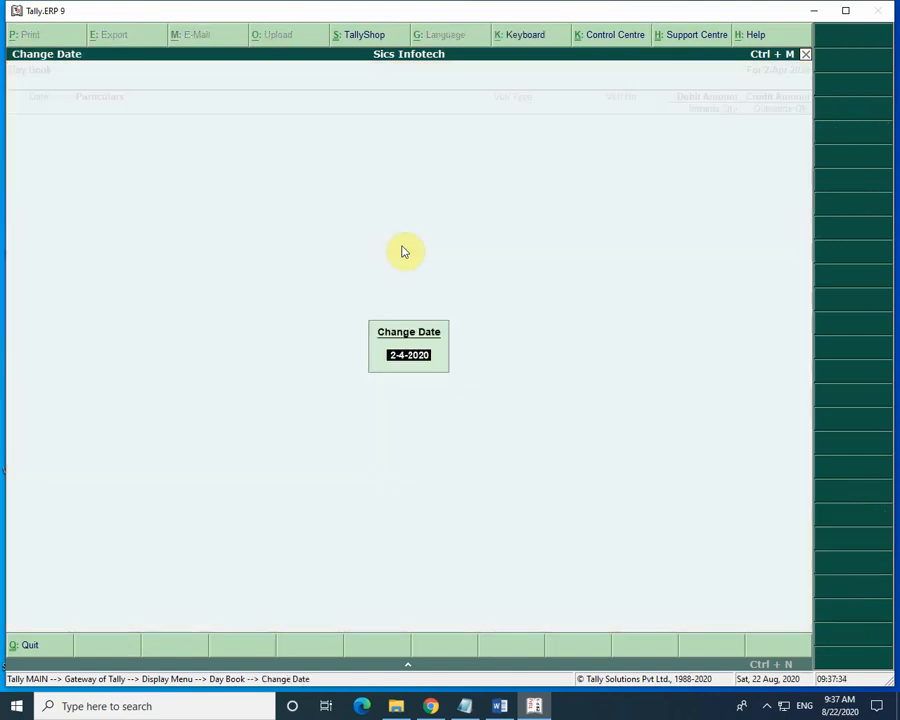
{"action": "type", "text": "1-4-2020"}
{"action": "key", "text": "Return"}
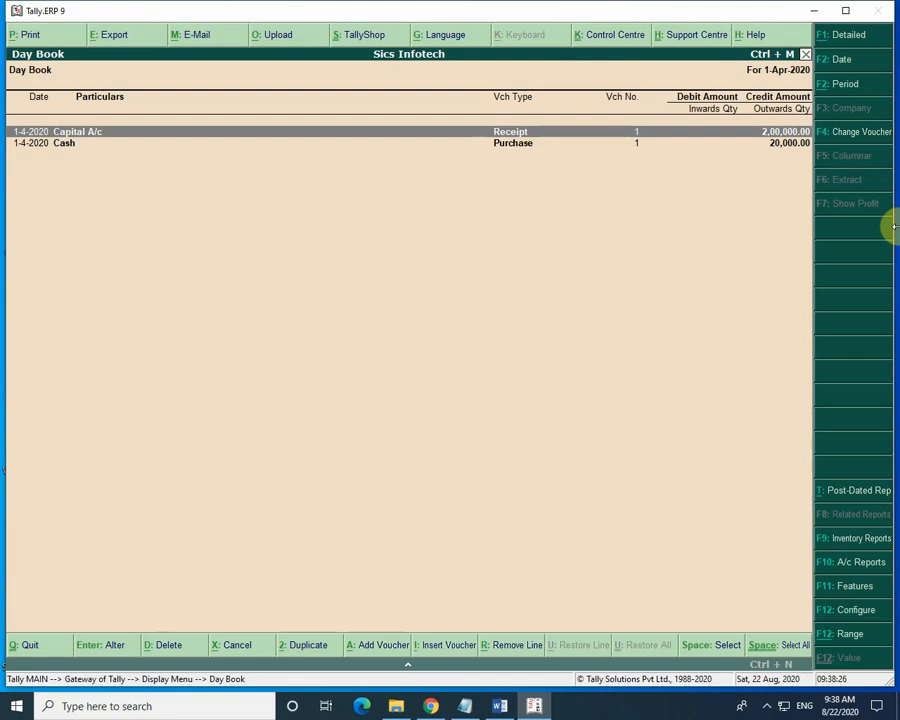
- Leave the Day Book and open the company's Balance Sheet
{"action": "key", "text": "Escape"}
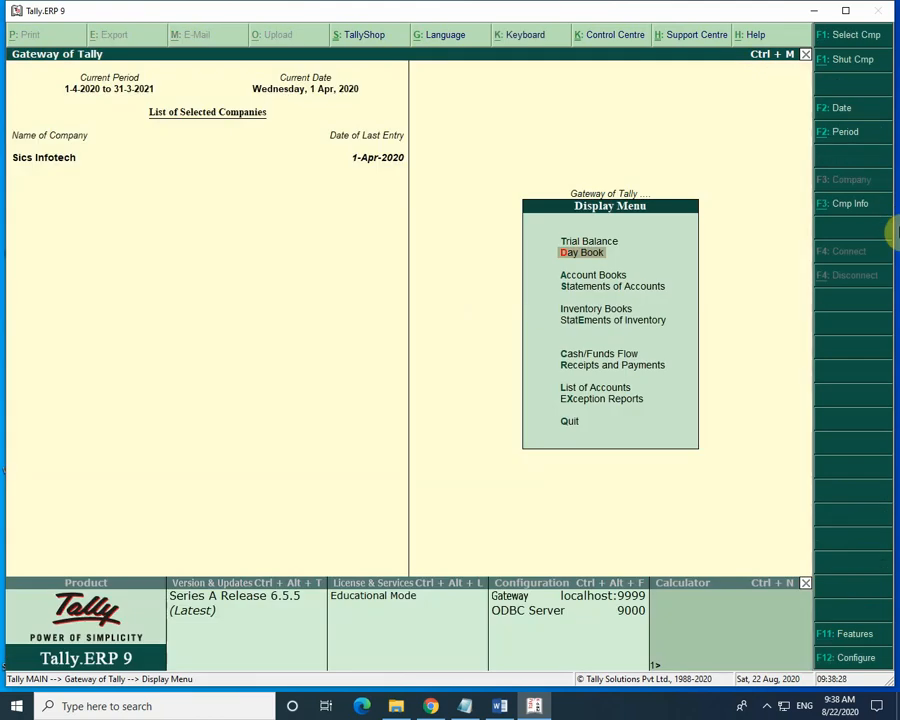
{"action": "key", "text": "Escape"}
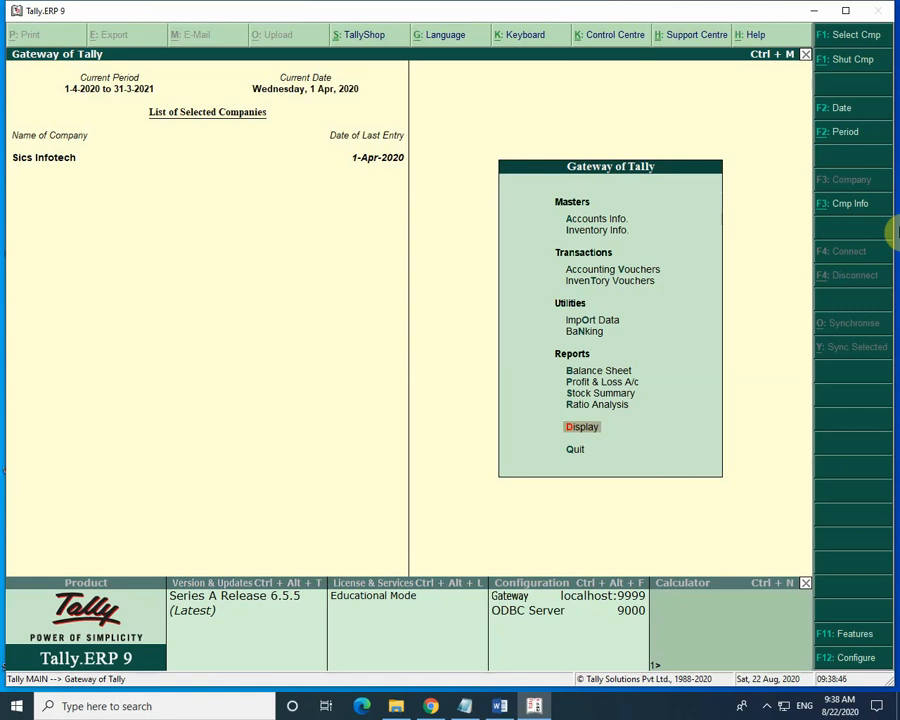
{"action": "key", "text": "Up"}
{"action": "key", "text": "Up"}
{"action": "key", "text": "Up"}
{"action": "key", "text": "Up"}
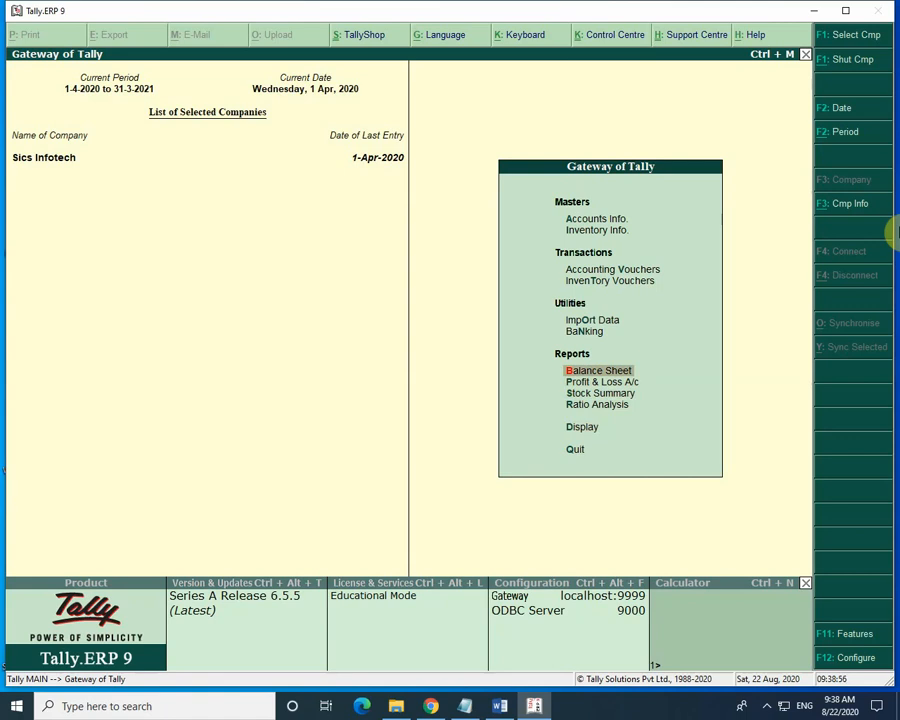
{"action": "key", "text": "Return"}
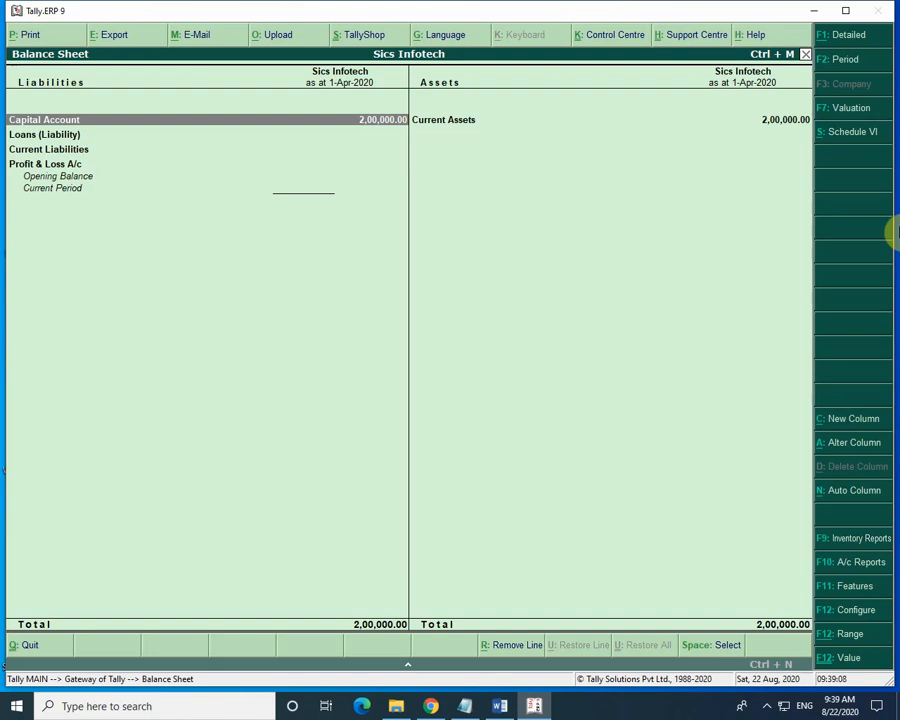
- View the Current Liabilities group summary from the Balance Sheet and return to the Capital Account line
{"action": "key", "text": "Down"}
{"action": "key", "text": "Down"}
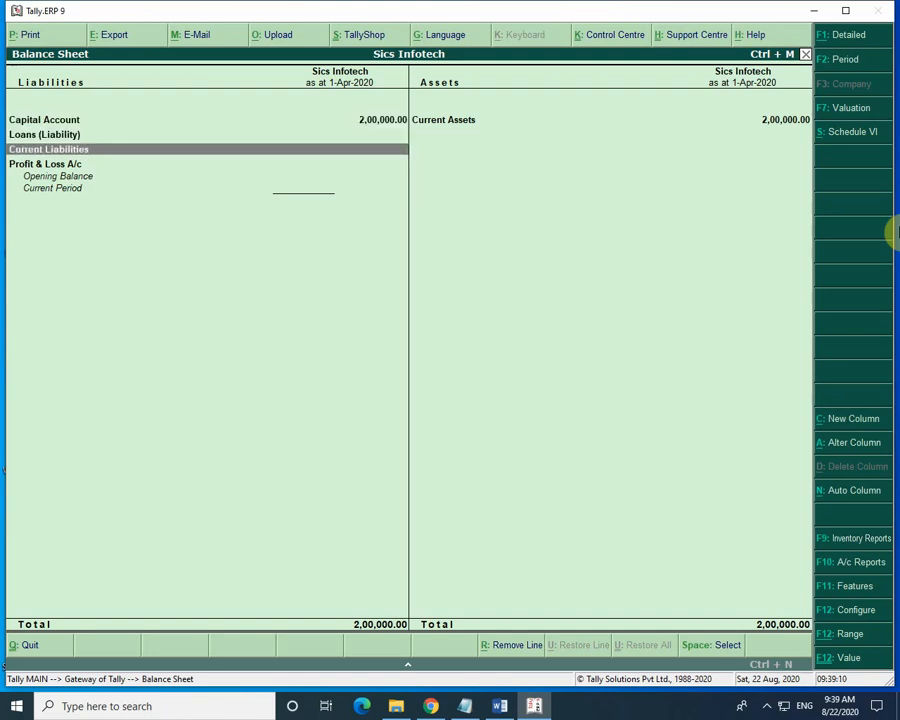
{"action": "key", "text": "Return"}
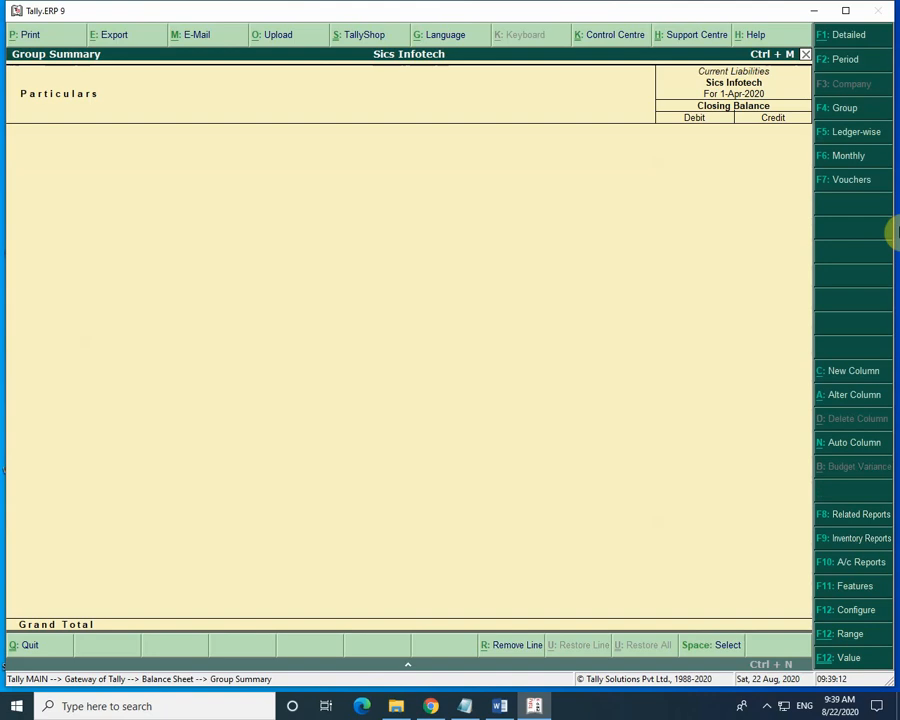
{"action": "key", "text": "Escape"}
{"action": "key", "text": "Up"}
{"action": "key", "text": "Up"}
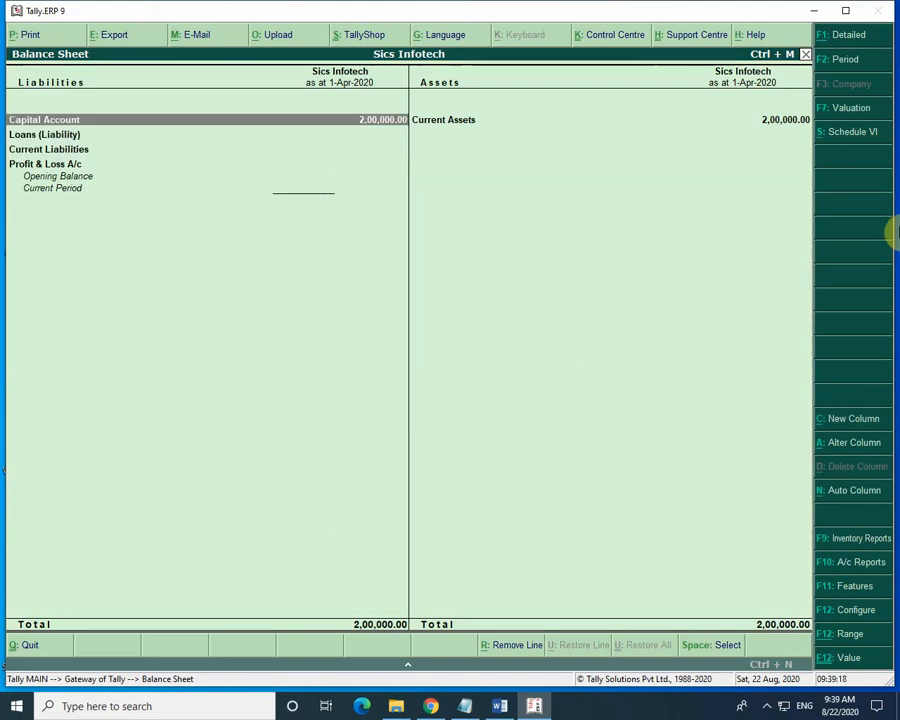
- Drill into Current Assets on the Balance Sheet and examine its Closing Stock and Cash-in-Hand entries
{"action": "key", "text": "Down"}
{"action": "key", "text": "Down"}
{"action": "key", "text": "Down"}
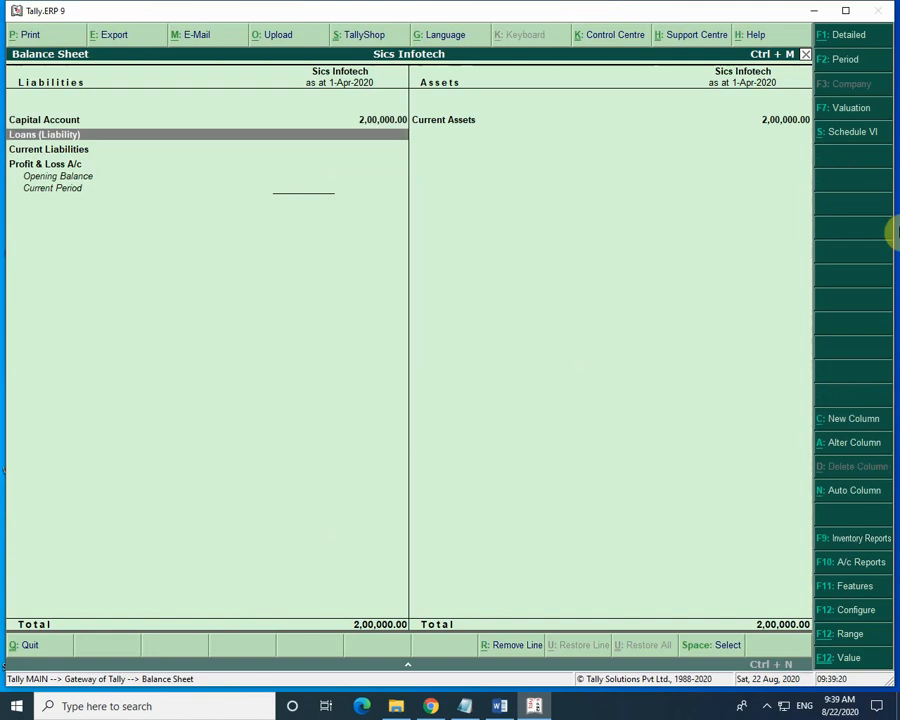
{"action": "key", "text": "Up"}
{"action": "key", "text": "Up"}
{"action": "key", "text": "Up"}
{"action": "key", "text": "Right"}
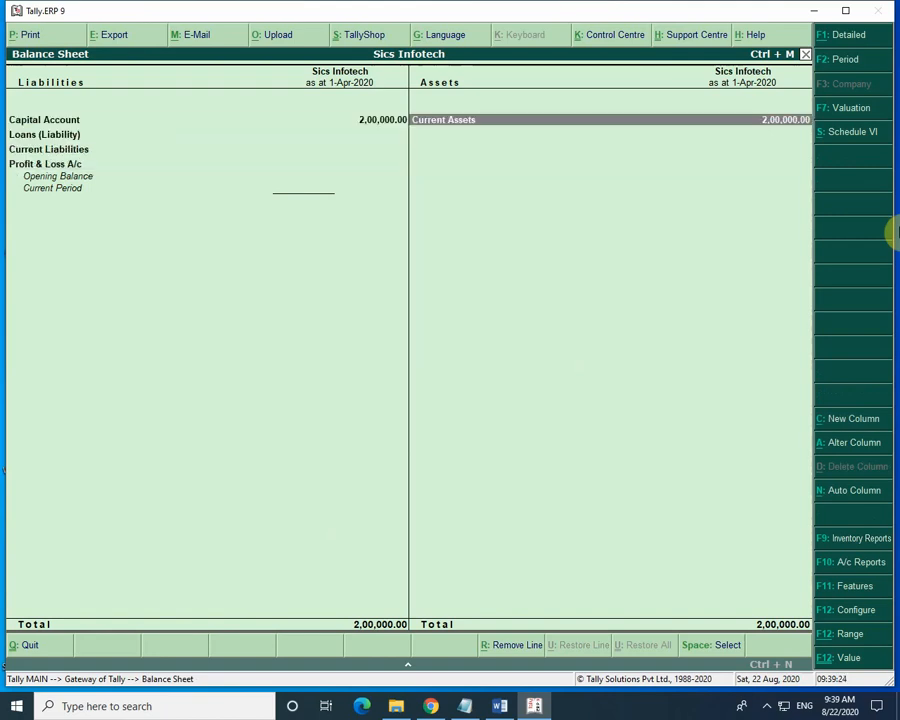
{"action": "key", "text": "Return"}
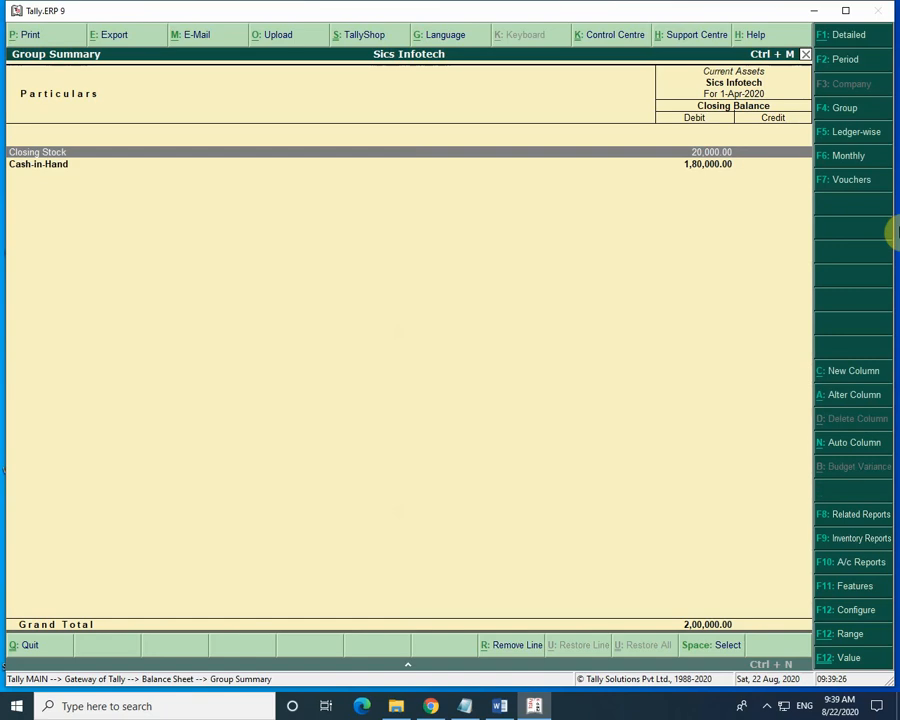
{"action": "key", "text": "Escape"}
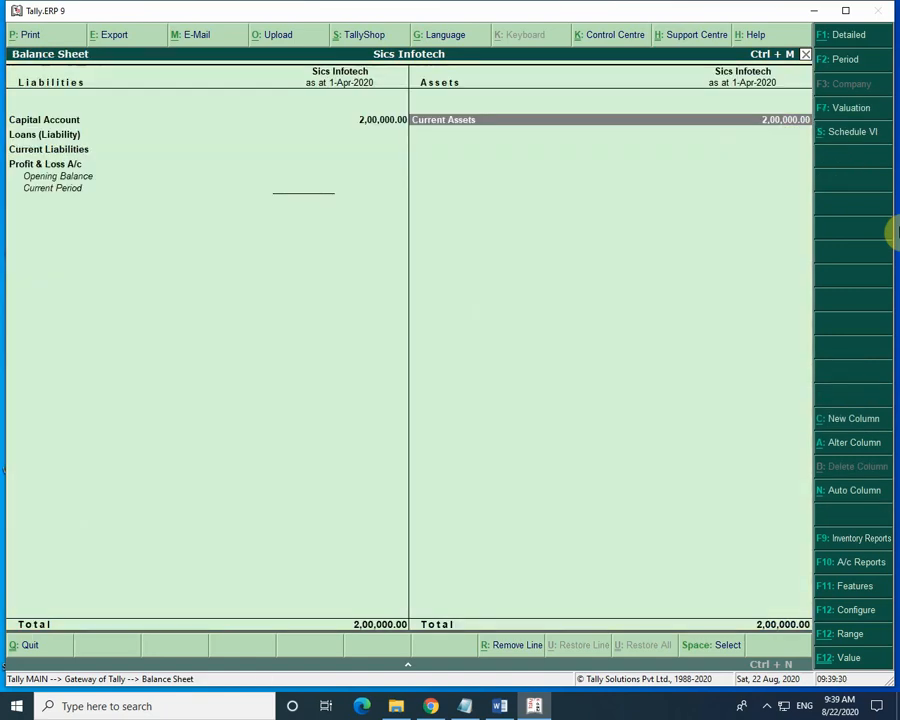
{"action": "key", "text": "Return"}
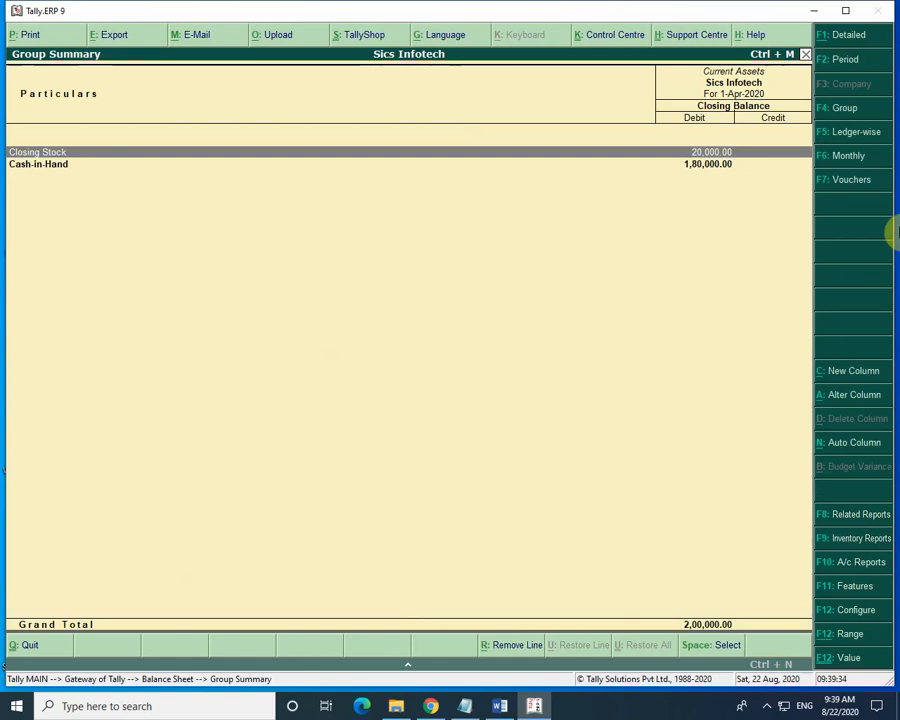
{"action": "key", "text": "Down"}
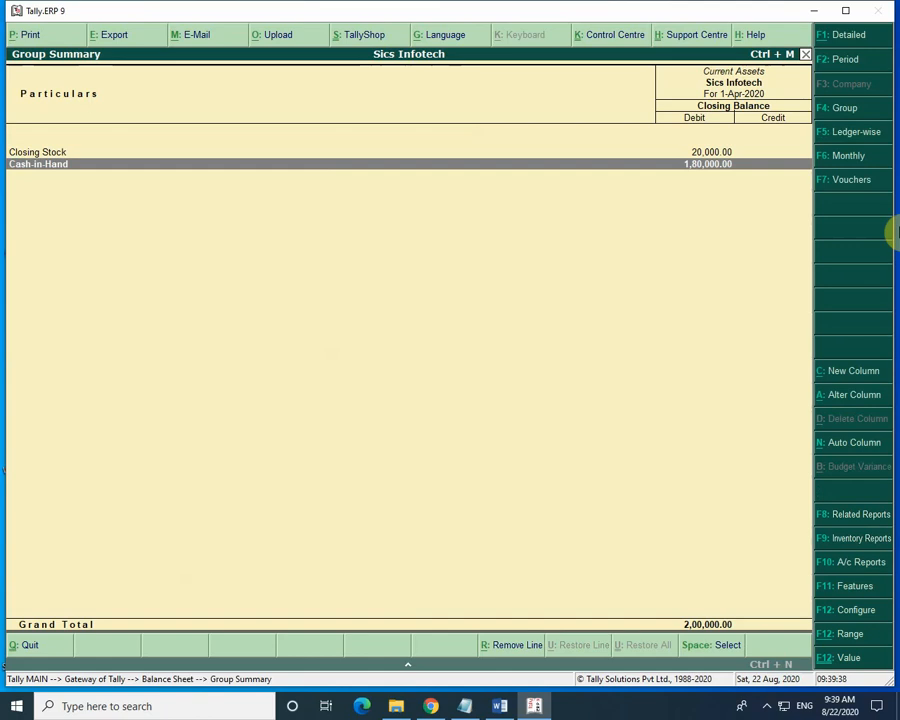
{"action": "key", "text": "Escape"}
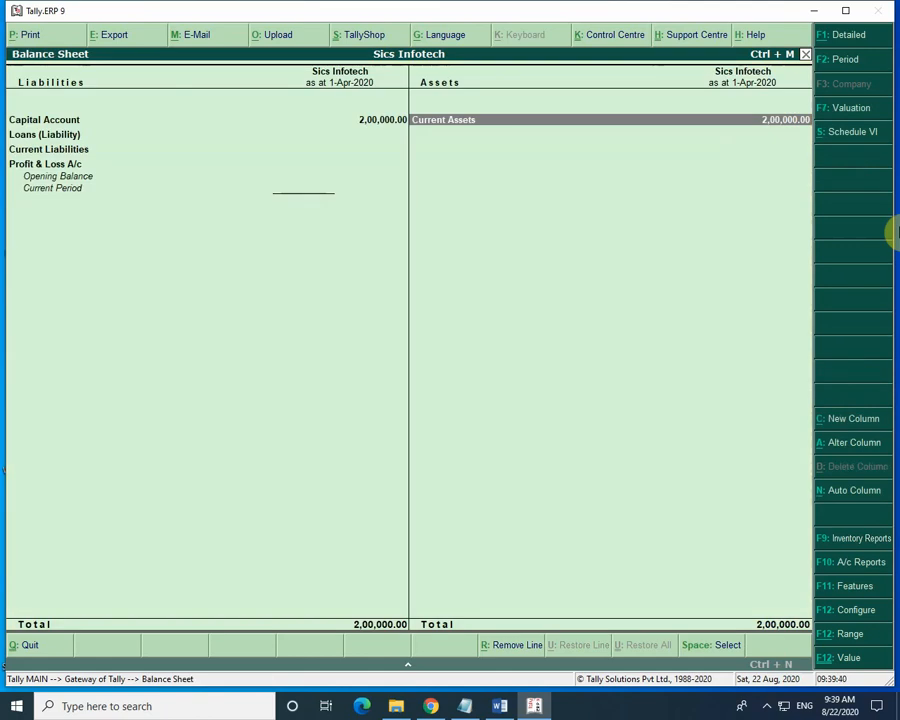
{"action": "key", "text": "Return"}
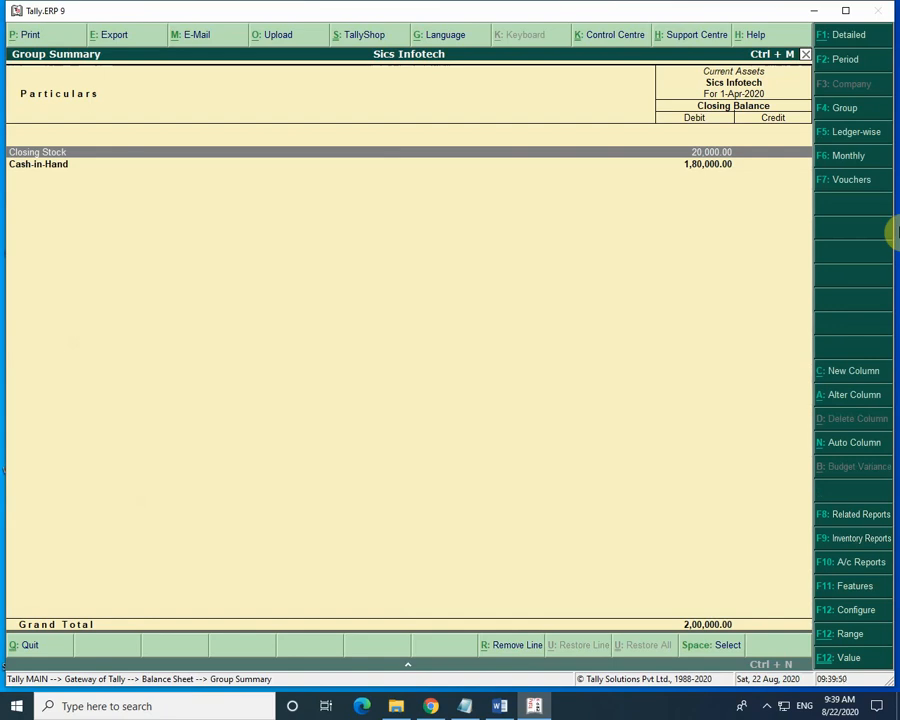
{"action": "key", "text": "Down"}
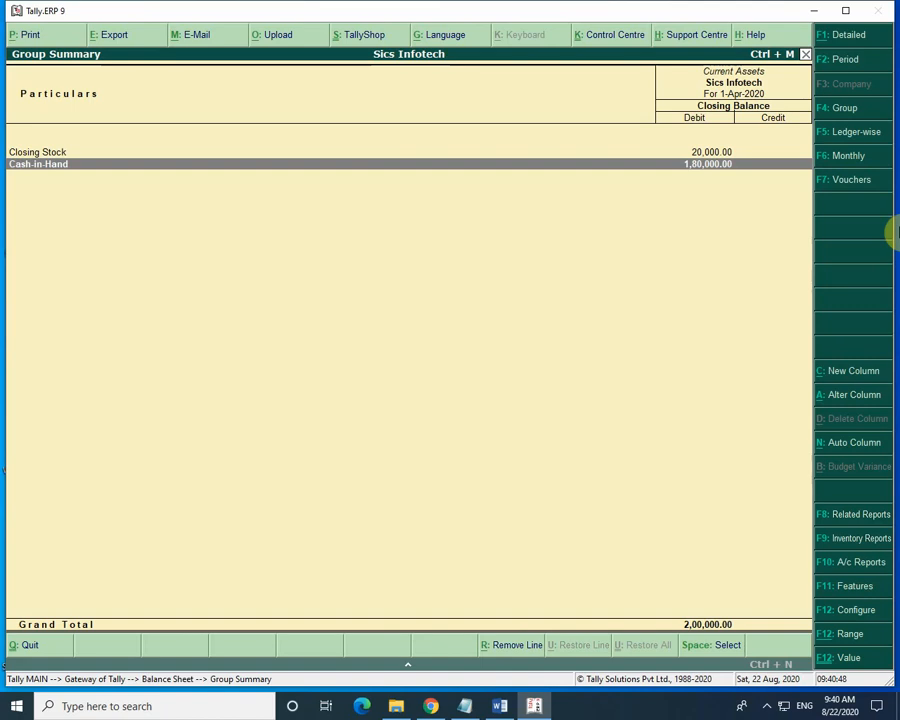
- Exit the Balance Sheet and open Accounting Voucher Creation for a new accounting entry
{"action": "key", "text": "Escape"}
{"action": "key", "text": "Escape"}
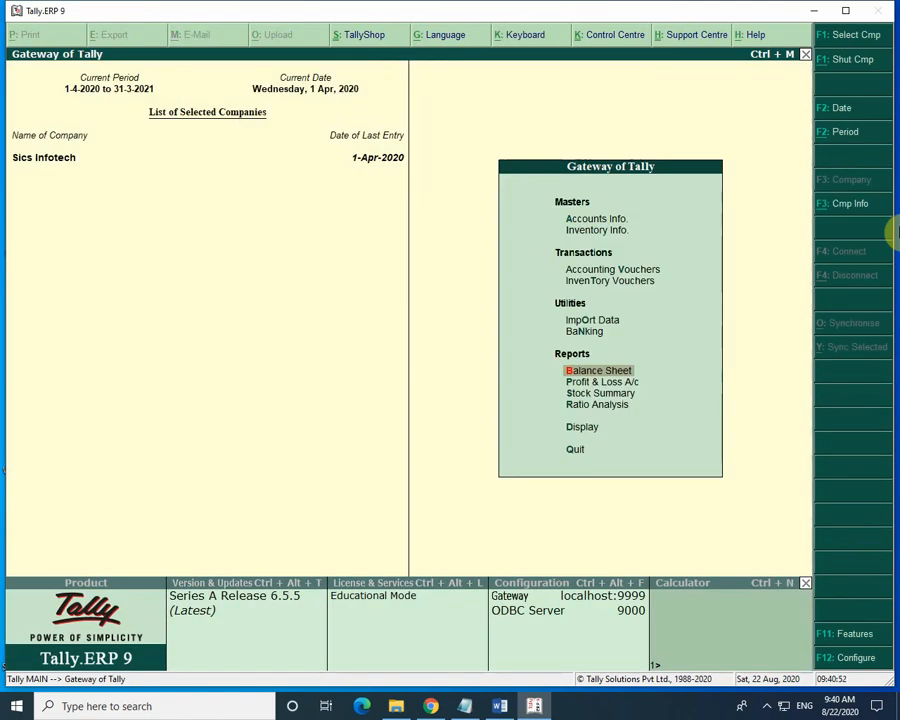
{"action": "key", "text": "Up"}
{"action": "key", "text": "Up"}
{"action": "key", "text": "Up"}
{"action": "key", "text": "Up"}
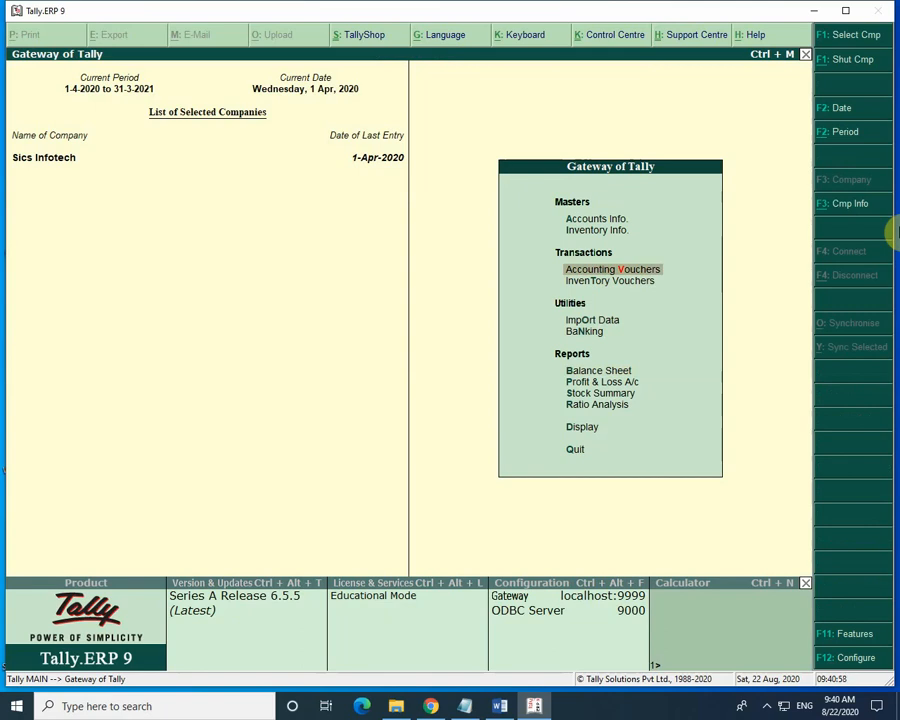
{"action": "key", "text": "Return"}
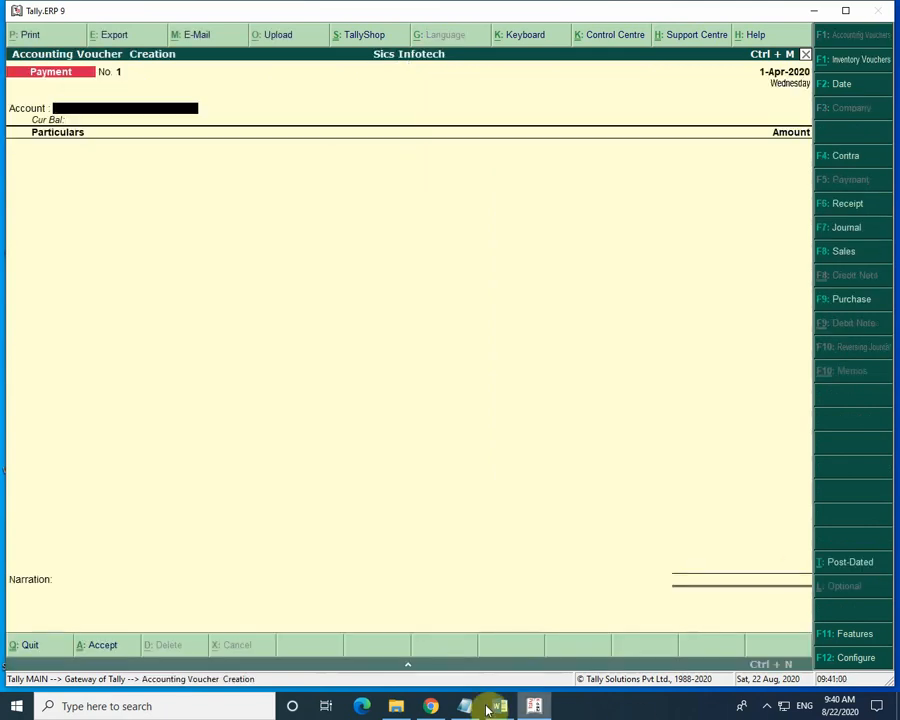
- Switch to the Journal Entry Question document in Word and show it enlarged in full-screen view to read the transactions
{"action": "left_click", "coordinate": [499, 706]}
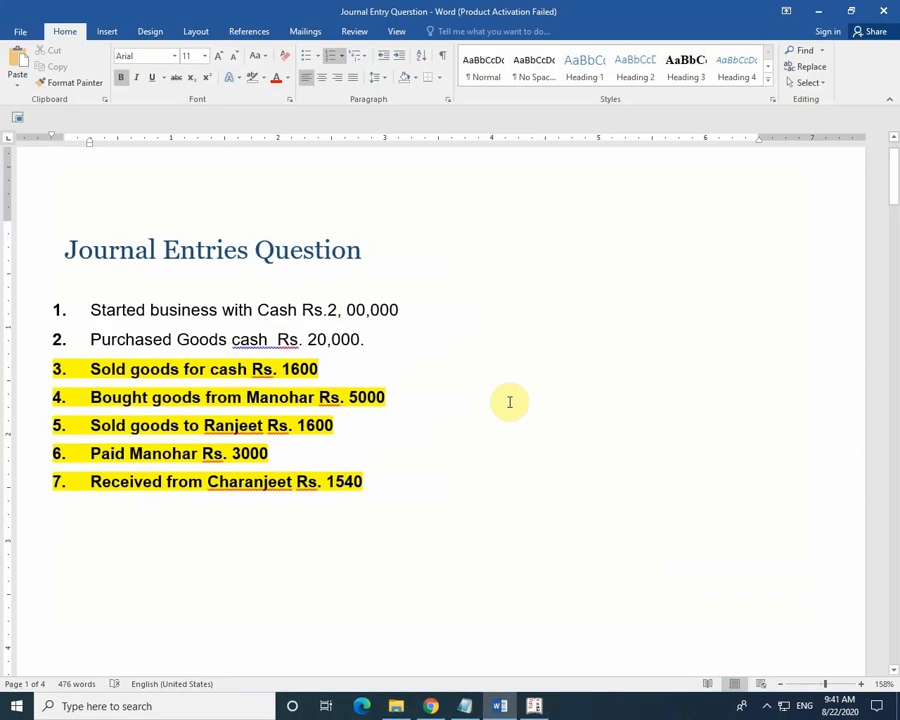
{"action": "left_click", "coordinate": [19, 118]}
{"action": "scroll", "coordinate": [281, 329], "scroll_direction": "up", "scroll_amount": 3}
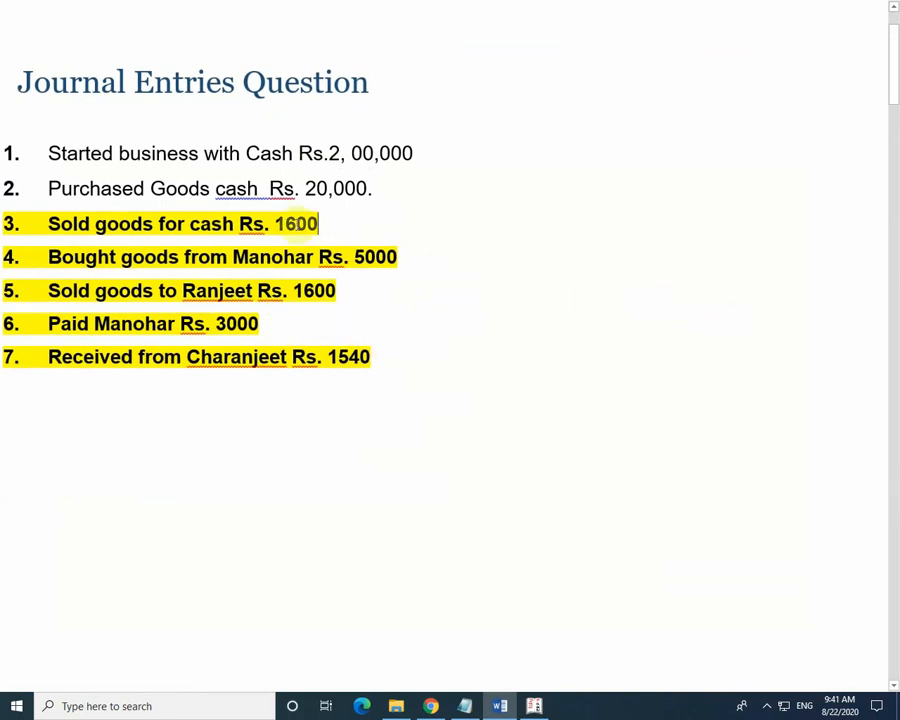
{"action": "scroll", "coordinate": [293, 224], "scroll_direction": "up", "scroll_amount": 3}
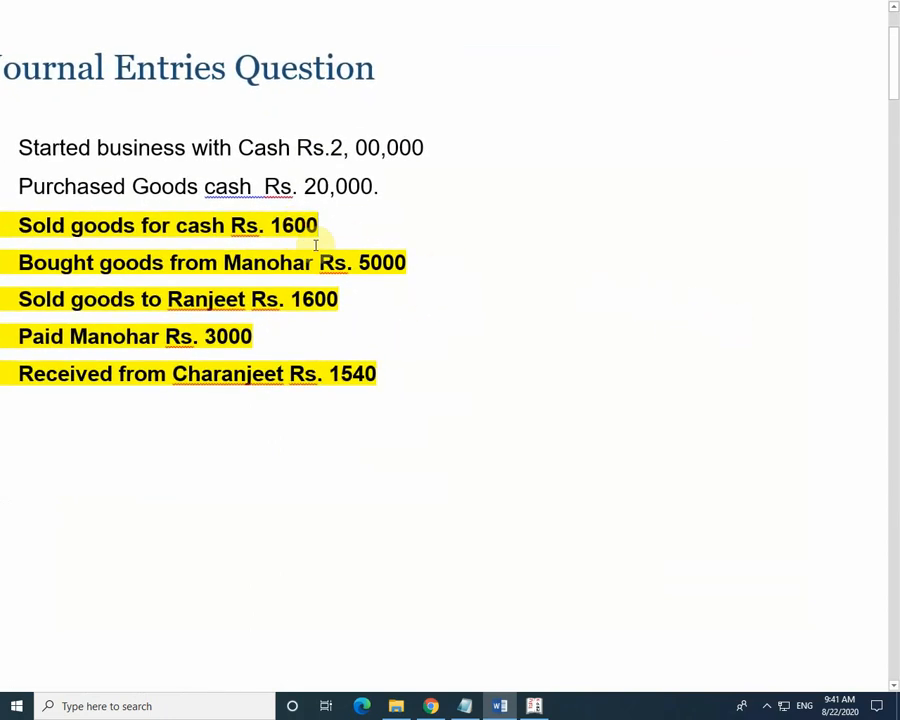
- Zoom out the Journal Entries Question document until the full numbered list of transactions is readable
{"action": "scroll", "coordinate": [152, 196], "scroll_direction": "down", "scroll_amount": 1}
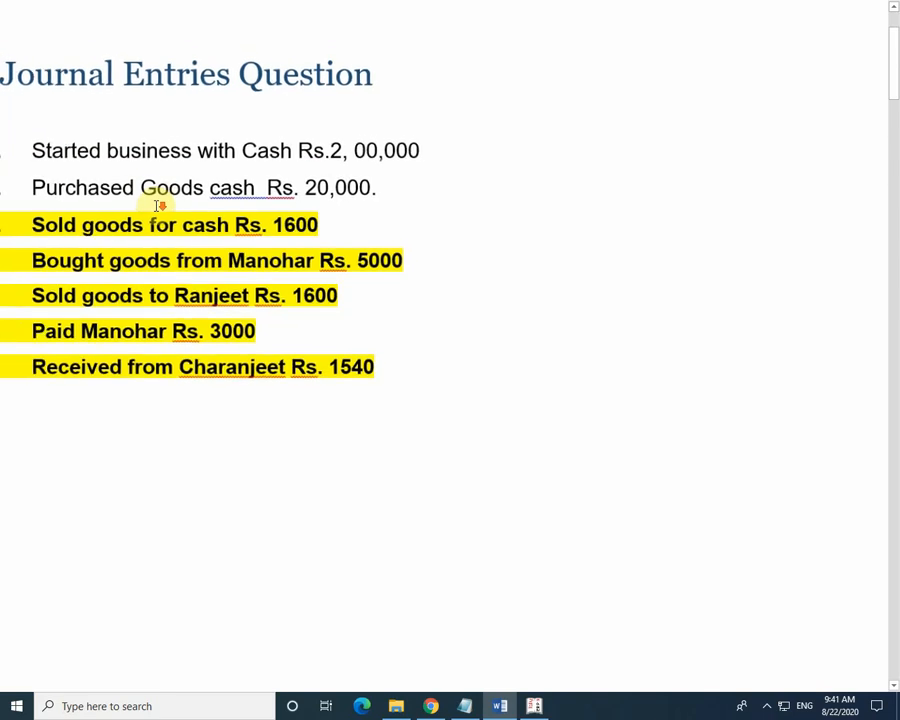
{"action": "scroll", "coordinate": [157, 208], "scroll_direction": "down", "scroll_amount": 1}
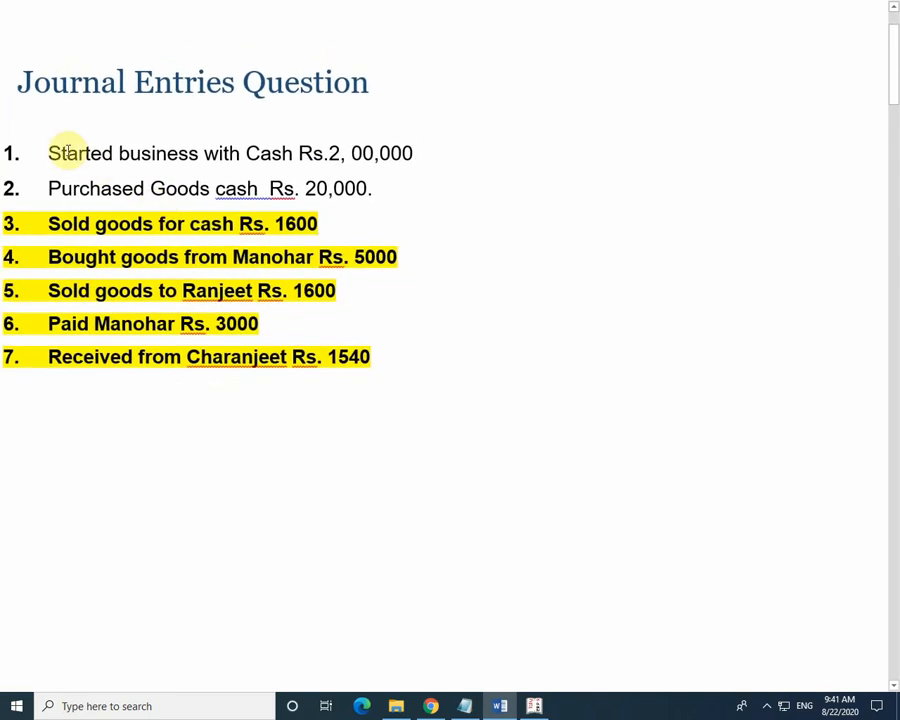
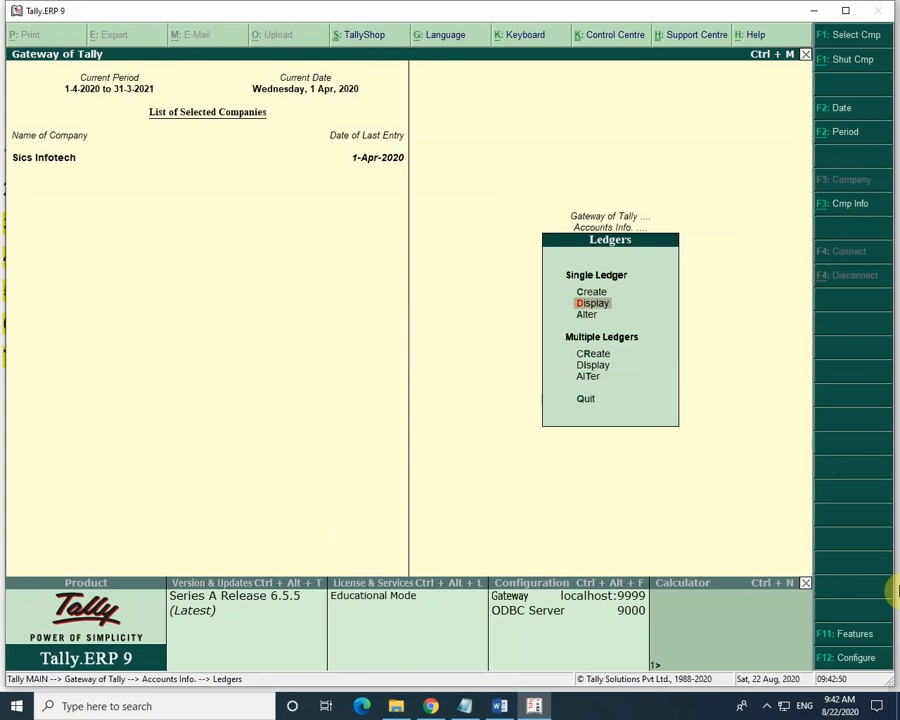
- Look through the list of existing ledgers down to Sales A/c and return to the Gateway of Tally
{"action": "key", "text": "Return"}
{"action": "key", "text": "Down"}
{"action": "key", "text": "Down"}
{"action": "key", "text": "Down"}
{"action": "key", "text": "Down"}
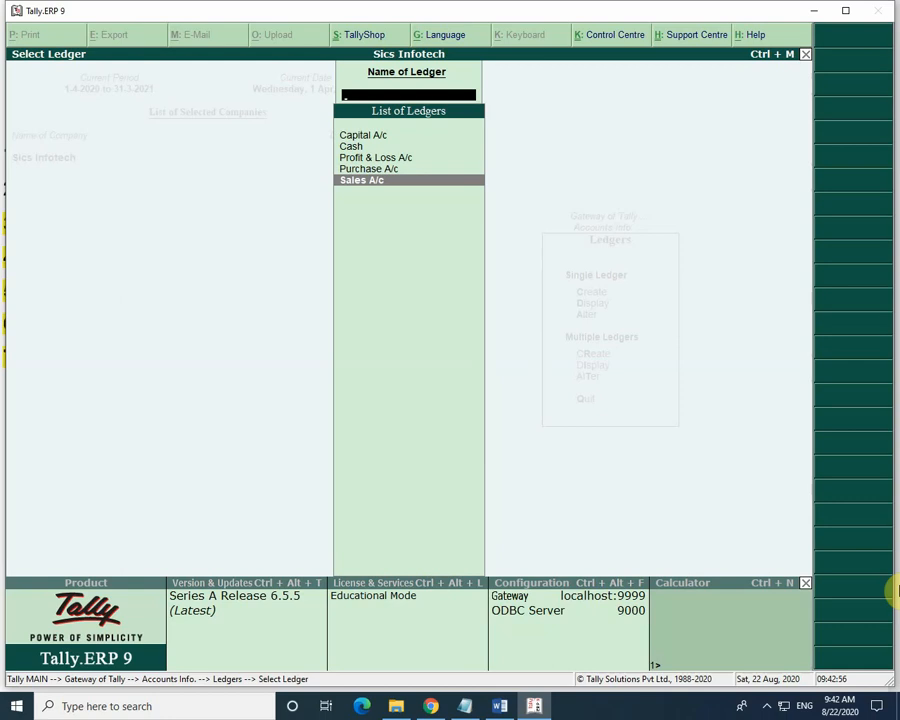
{"action": "key", "text": "Escape"}
{"action": "key", "text": "Escape"}
{"action": "key", "text": "Escape"}
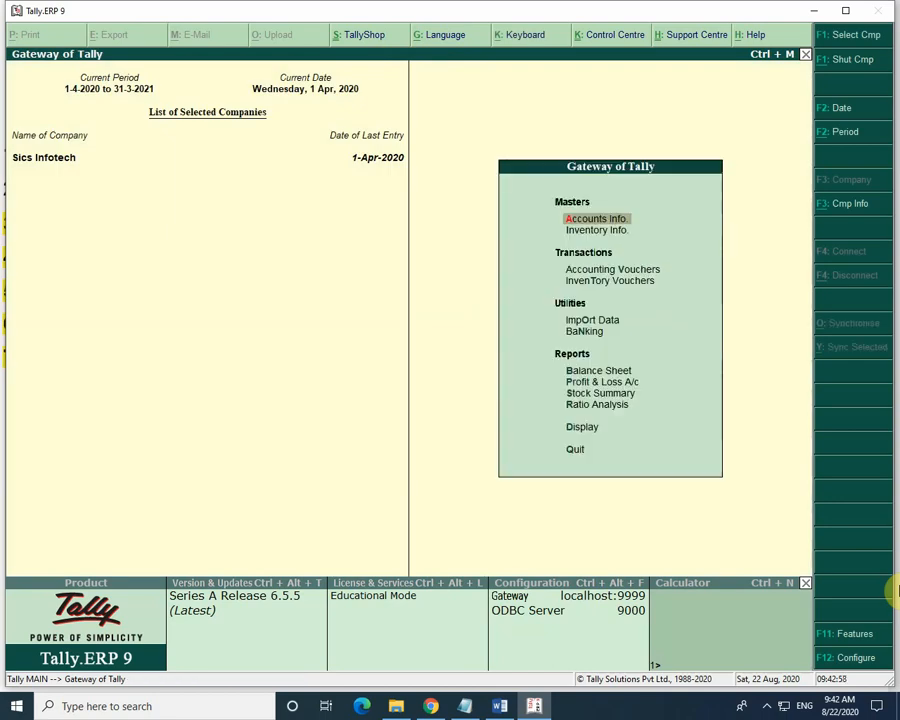
- Open a new Sales voucher in Accounting Vouchers and set its reference number to 120
{"action": "key", "text": "Down"}
{"action": "key", "text": "Down"}
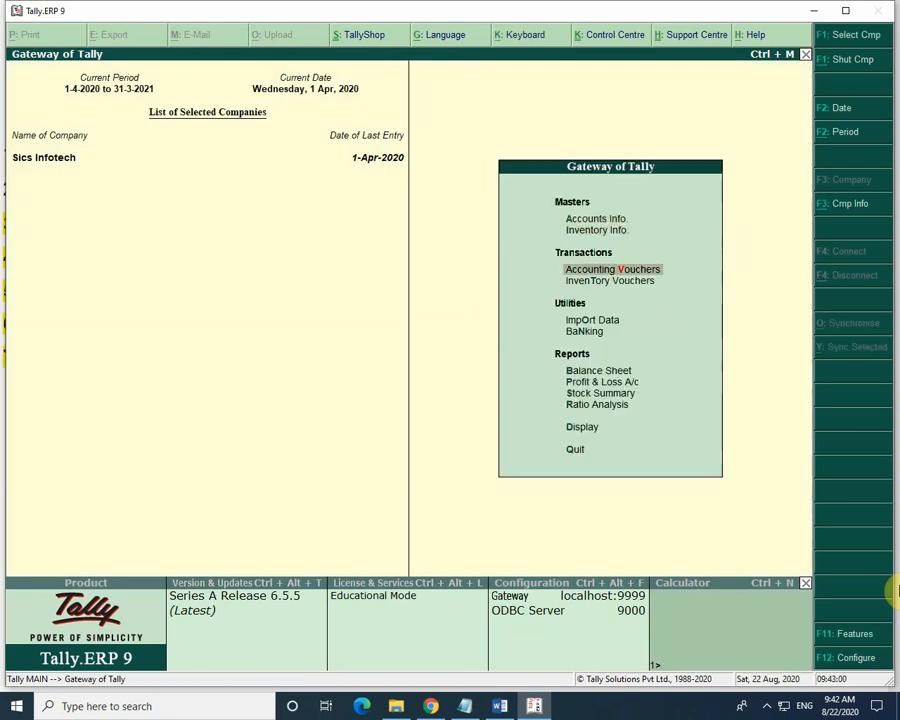
{"action": "key", "text": "Return"}
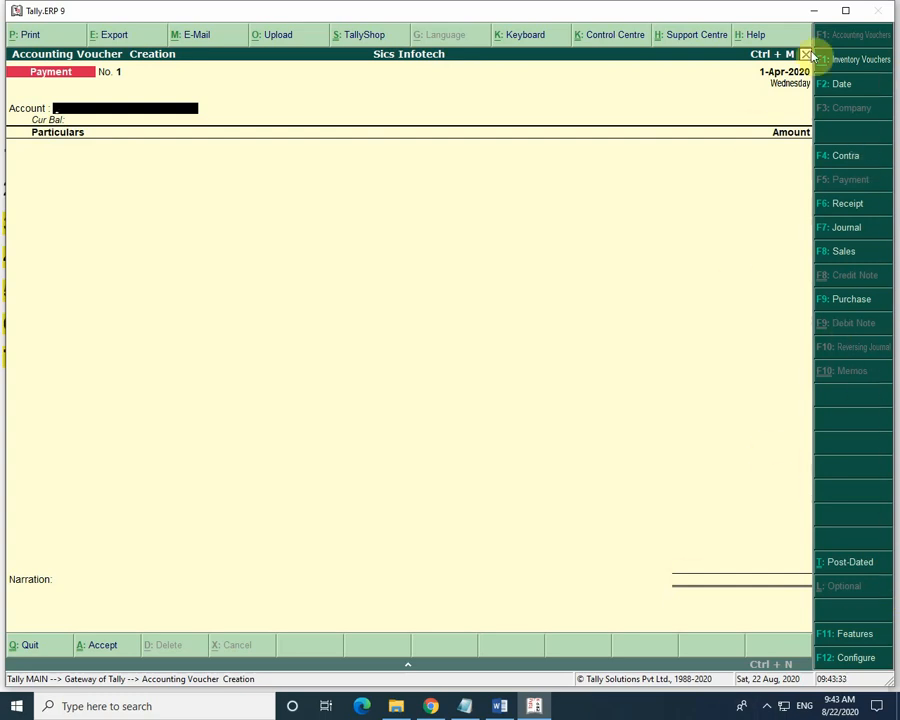
{"action": "left_click", "coordinate": [823, 266]}
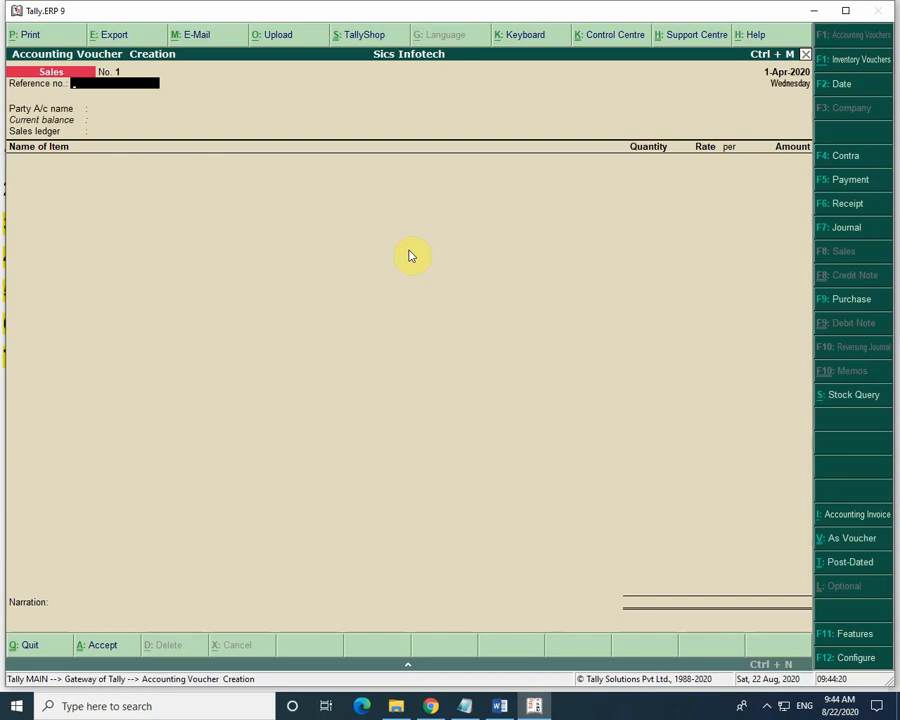
{"action": "type", "text": "120"}
{"action": "key", "text": "Return"}
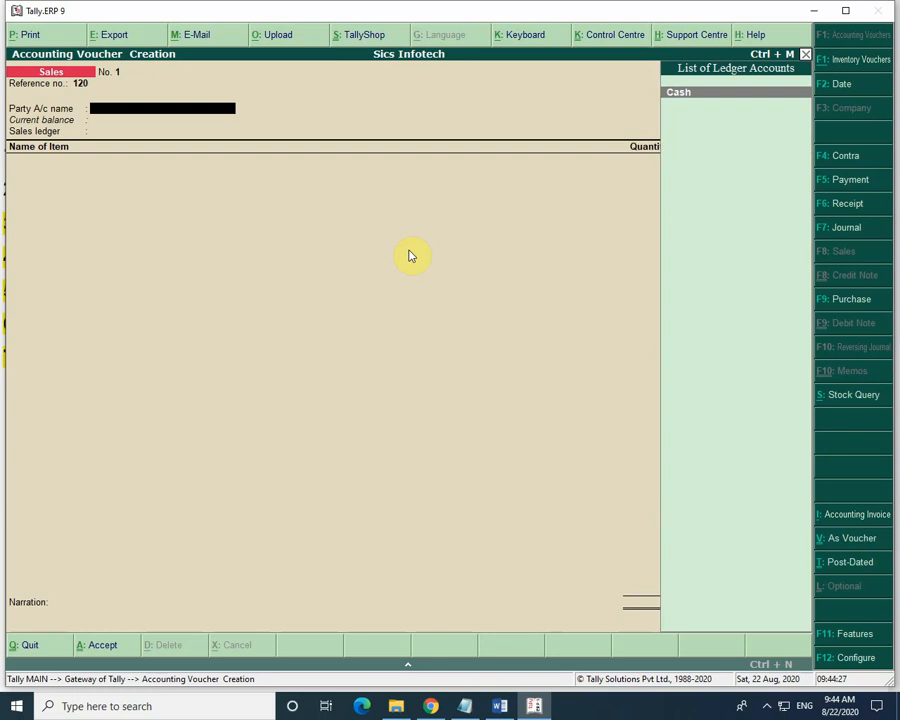
- Select Cash as the party account and accept the default party details with Madhya Pradesh as the state
{"action": "key", "text": "Return"}
{"action": "key", "text": "Return"}
{"action": "key", "text": "Return"}
{"action": "key", "text": "Return"}
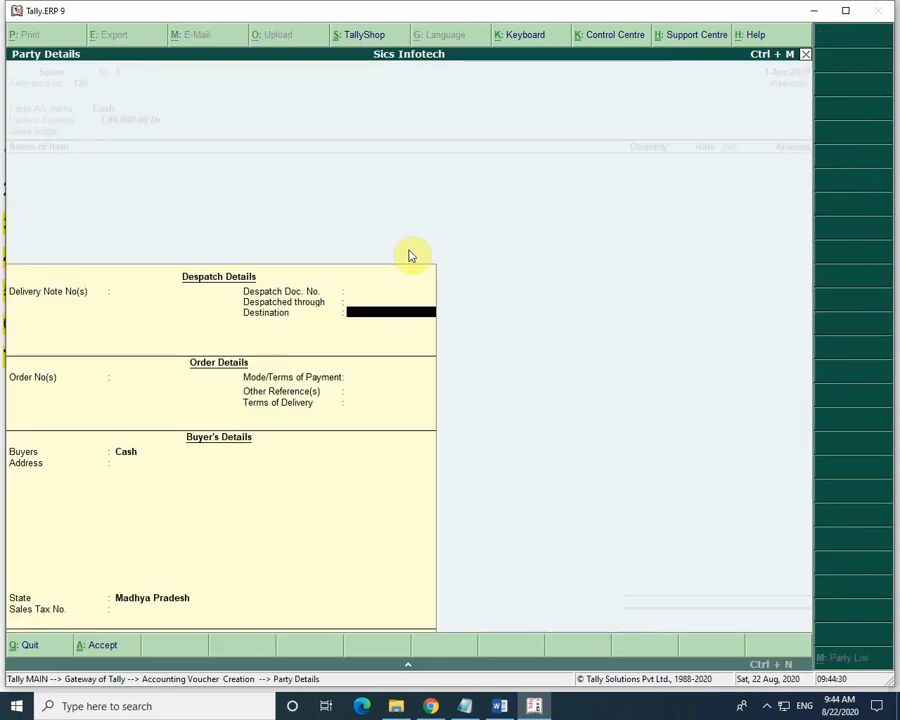
{"action": "key", "text": "Return"}
{"action": "key", "text": "Return"}
{"action": "key", "text": "Return"}
{"action": "key", "text": "Return"}
{"action": "key", "text": "Return"}
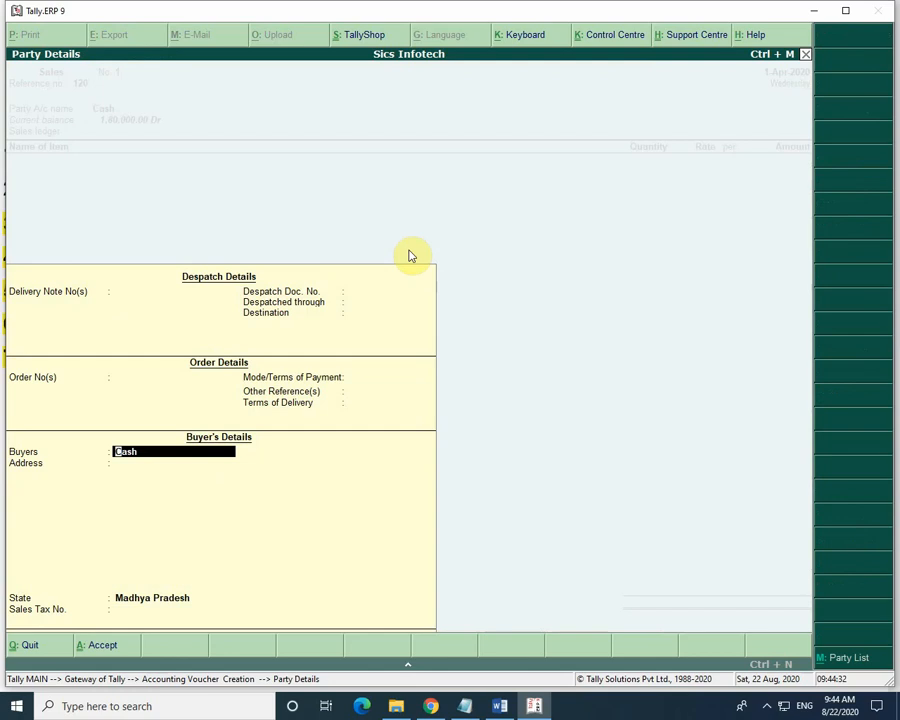
{"action": "key", "text": "Return"}
{"action": "key", "text": "Return"}
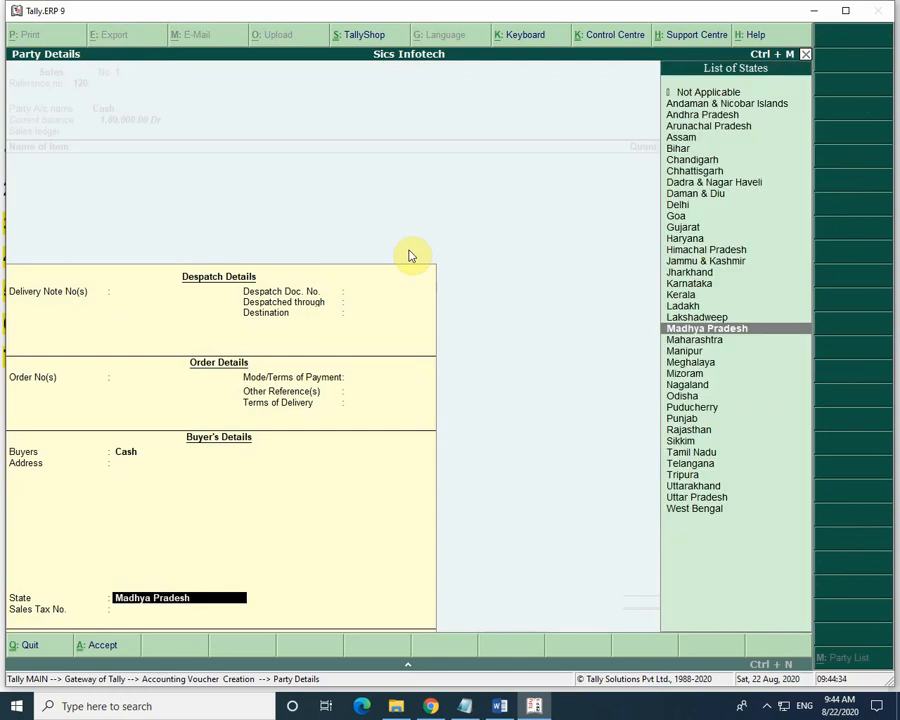
{"action": "key", "text": "Return"}
{"action": "key", "text": "Return"}
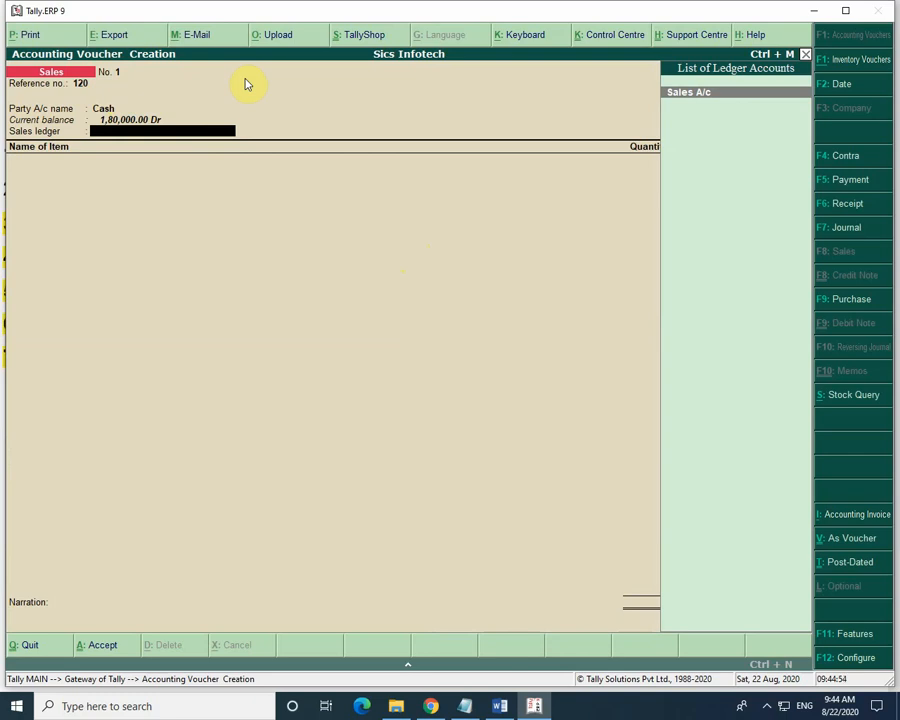
- Choose Sales A/c as the sales ledger and add the Hardisk item with 2 pcs at a rate of 6000
{"action": "key", "text": "Return"}
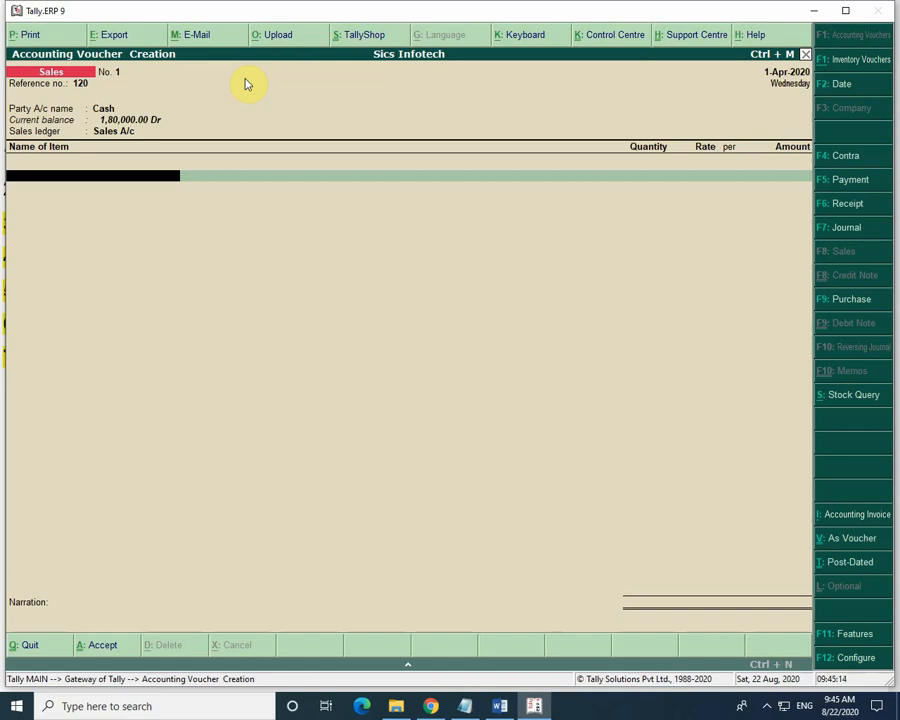
{"action": "key", "text": "space"}
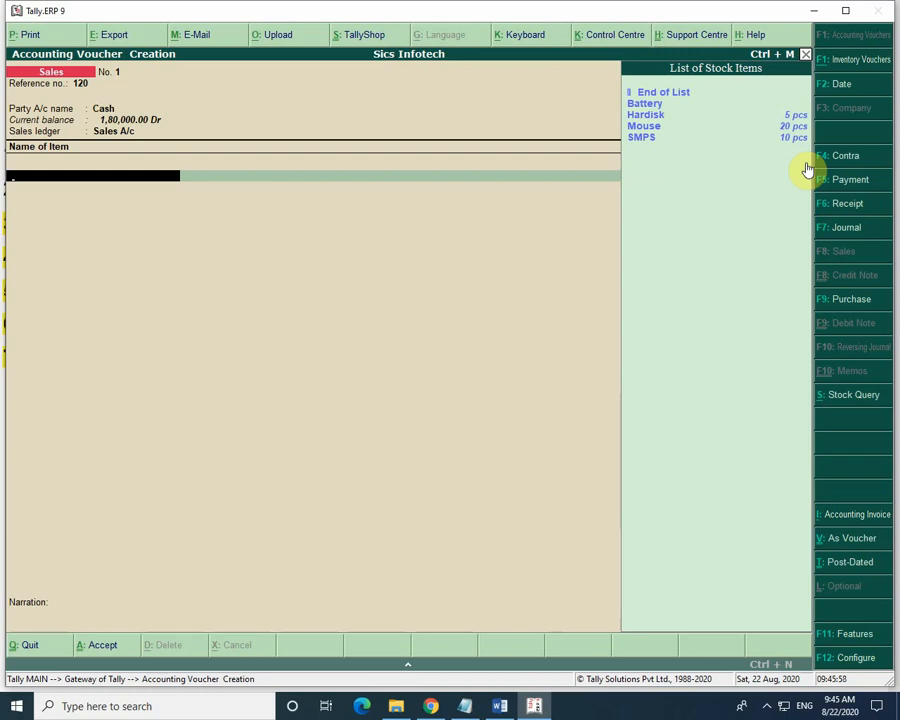
{"action": "key", "text": "Down"}
{"action": "key", "text": "Down"}
{"action": "key", "text": "Return"}
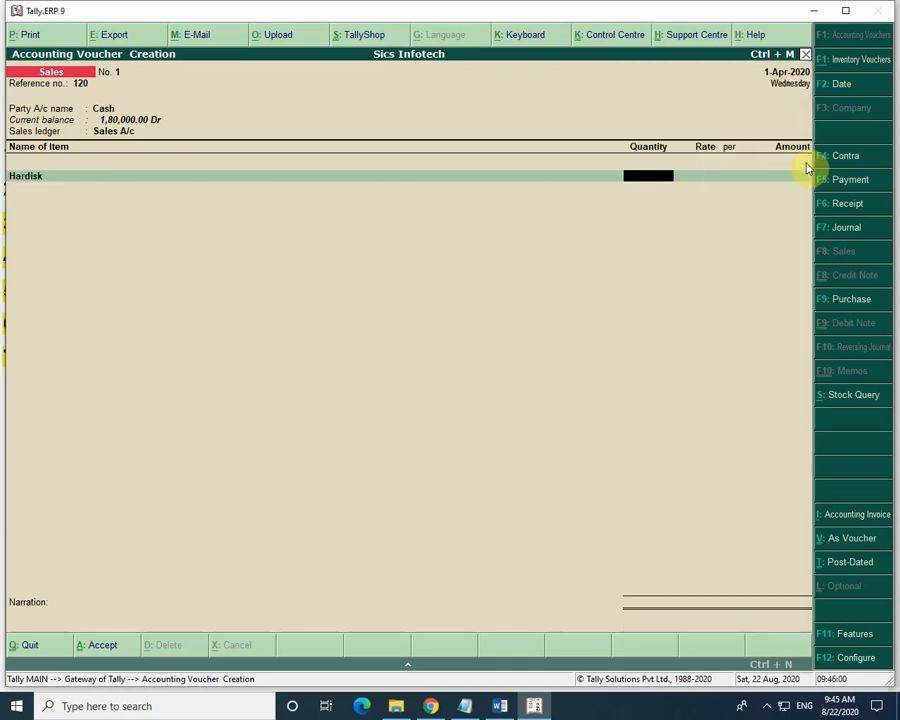
{"action": "type", "text": "2"}
{"action": "key", "text": "Return"}
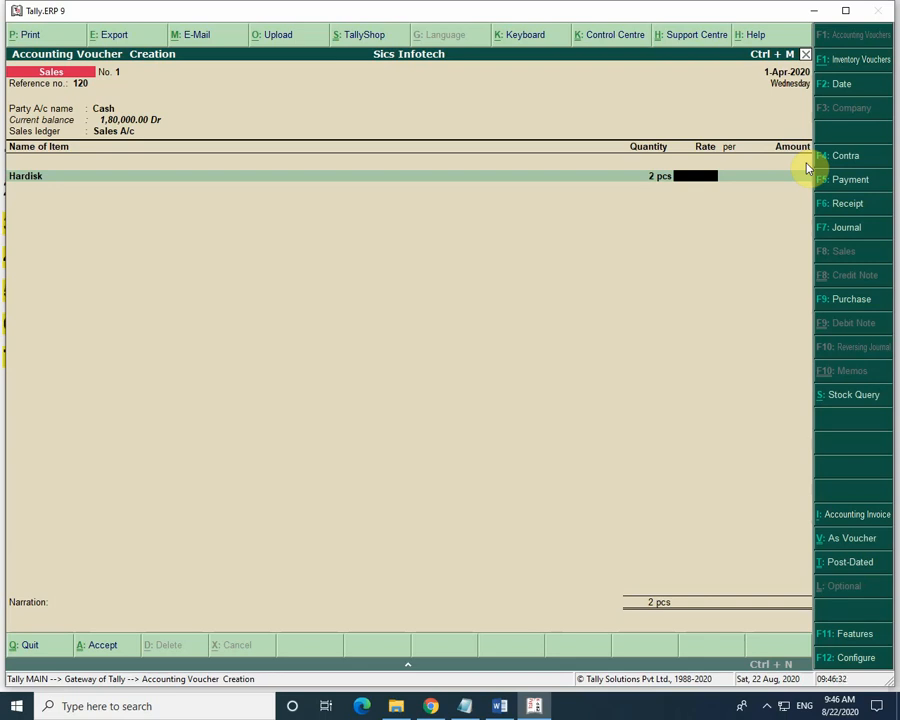
{"action": "type", "text": "6000"}
{"action": "key", "text": "Return"}
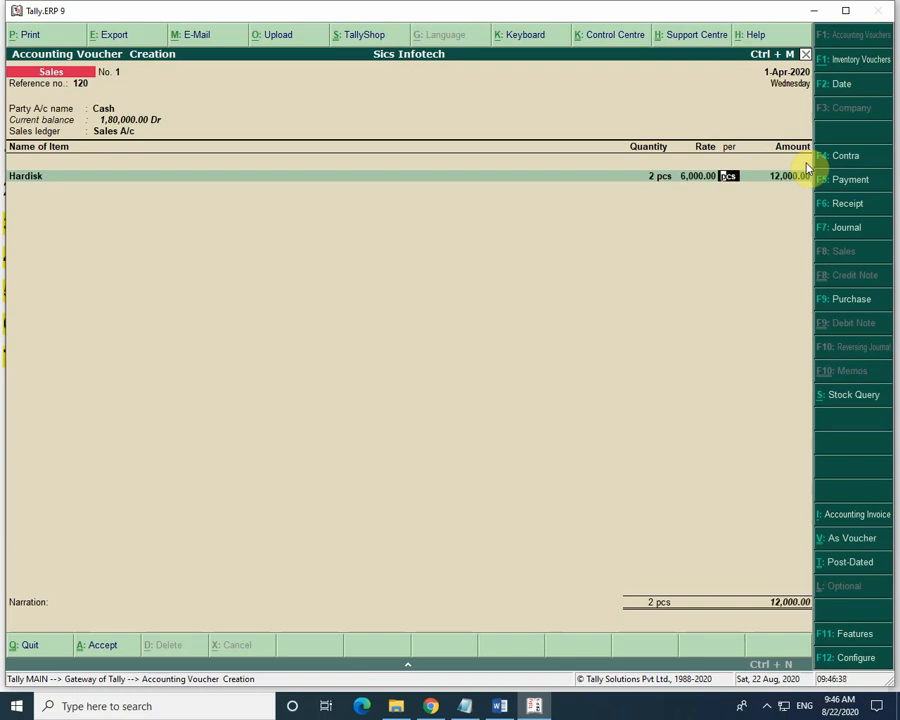
{"action": "key", "text": "Return"}
{"action": "key", "text": "Return"}
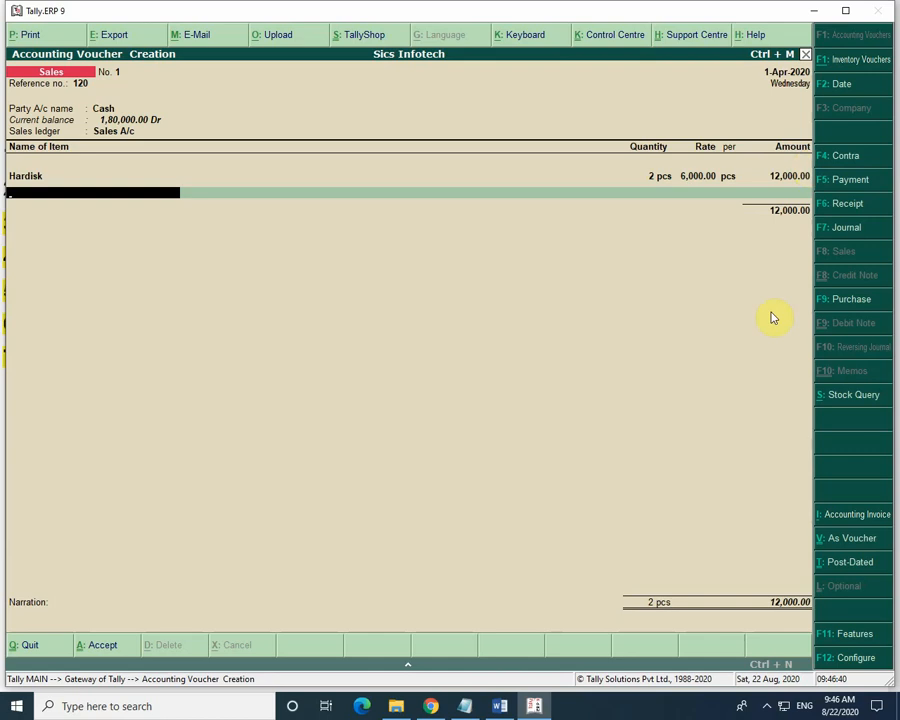
- Switch to the Word question list to check the cash sale amount and return to the Tally sales voucher
{"action": "left_click", "coordinate": [503, 707]}
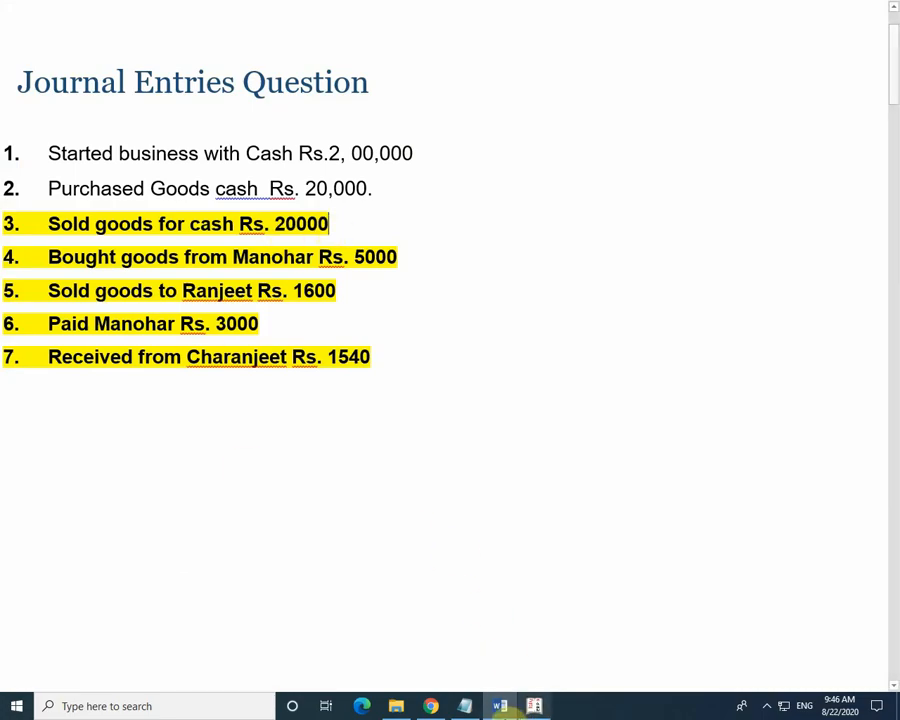
{"action": "left_click", "coordinate": [533, 706]}
{"action": "mouse_move", "coordinate": [534, 708]}
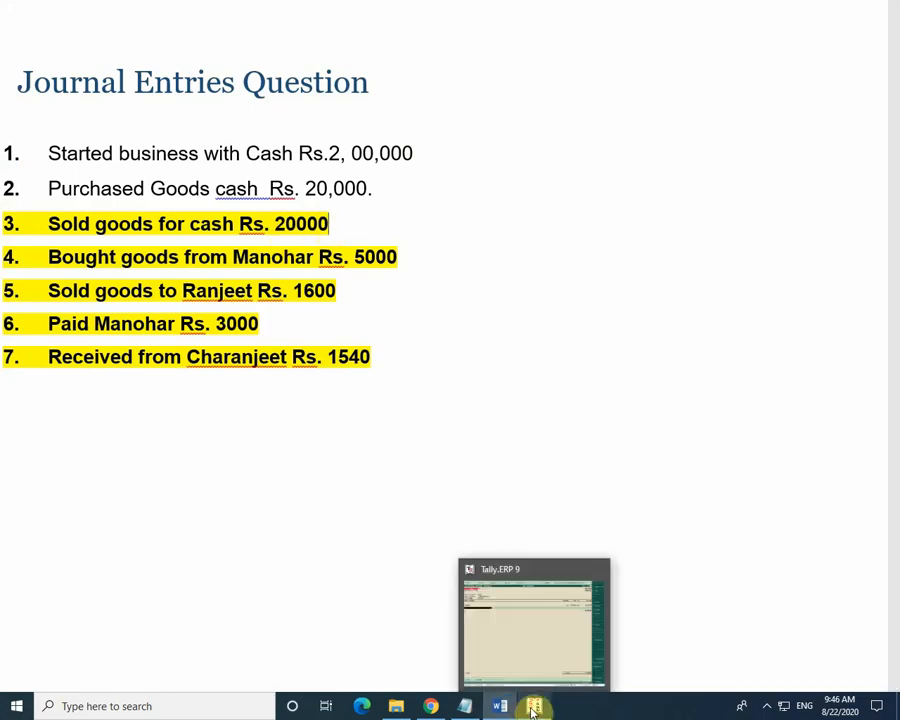
{"action": "left_click", "coordinate": [536, 708]}
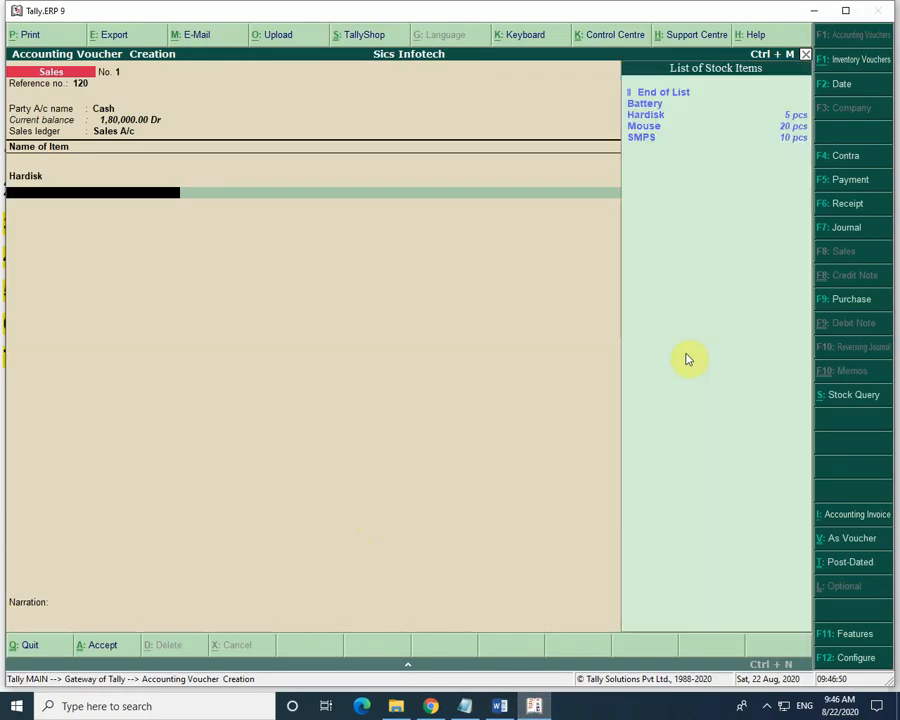
- Add Mouse as the second item of the sales voucher with 10 pcs at a rate of 200
{"action": "key", "text": "Down"}
{"action": "key", "text": "Down"}
{"action": "key", "text": "Down"}
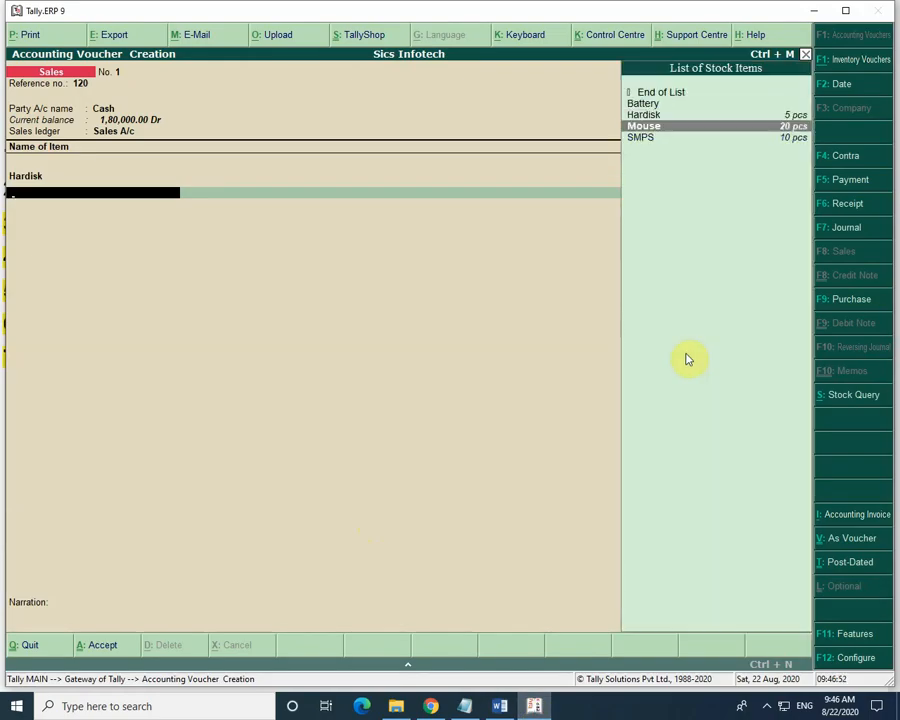
{"action": "key", "text": "Return"}
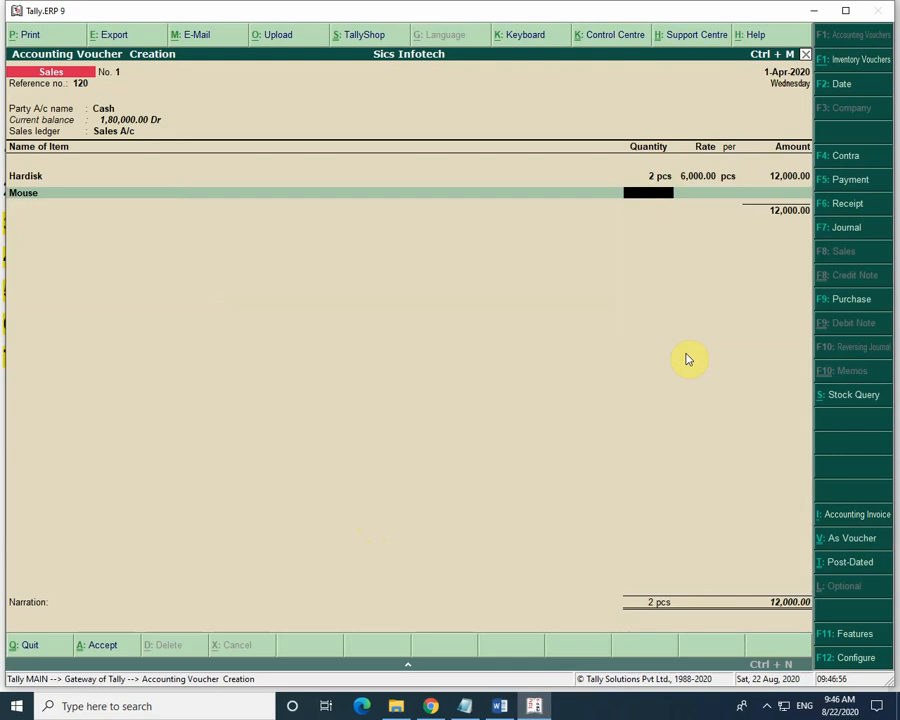
{"action": "type", "text": "200"}
{"action": "key", "text": "BackSpace"}
{"action": "key", "text": "BackSpace"}
{"action": "key", "text": "BackSpace"}
{"action": "type", "text": "10"}
{"action": "key", "text": "Return"}
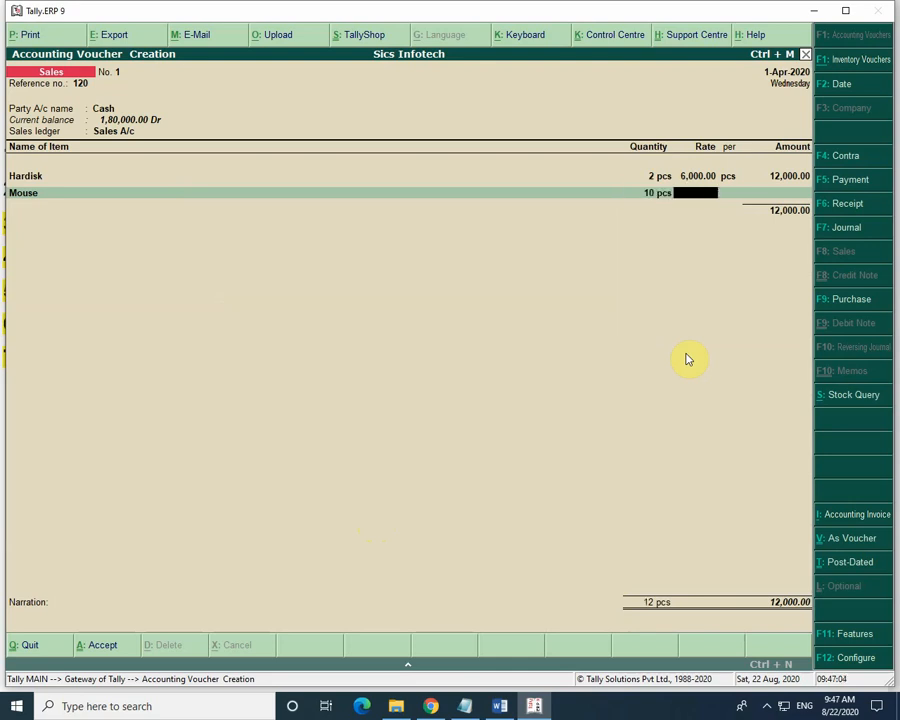
{"action": "type", "text": "200"}
{"action": "key", "text": "Return"}
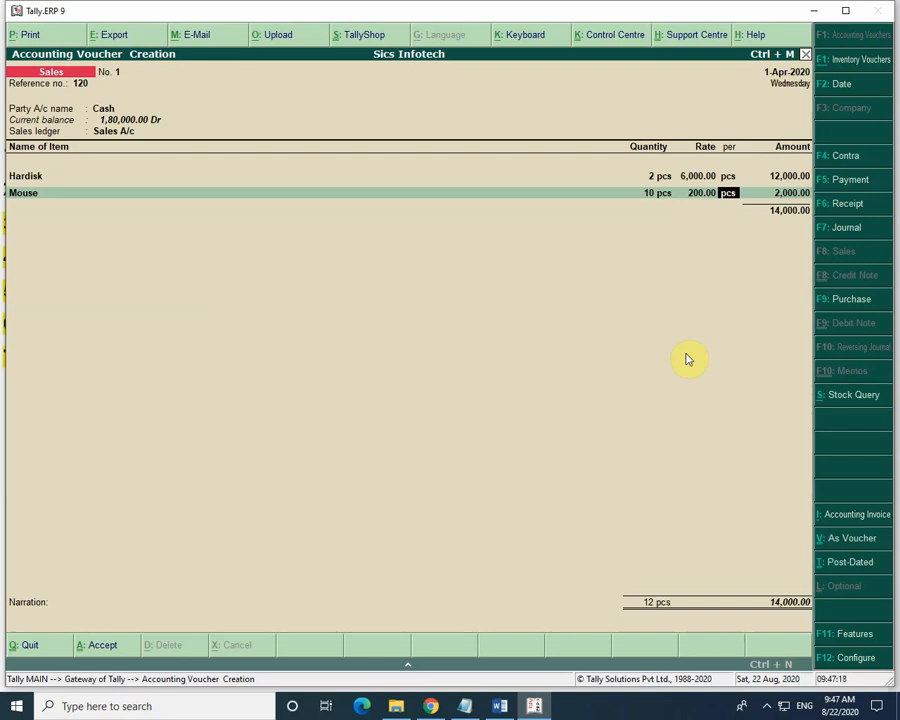
{"action": "key", "text": "Return"}
{"action": "key", "text": "Return"}
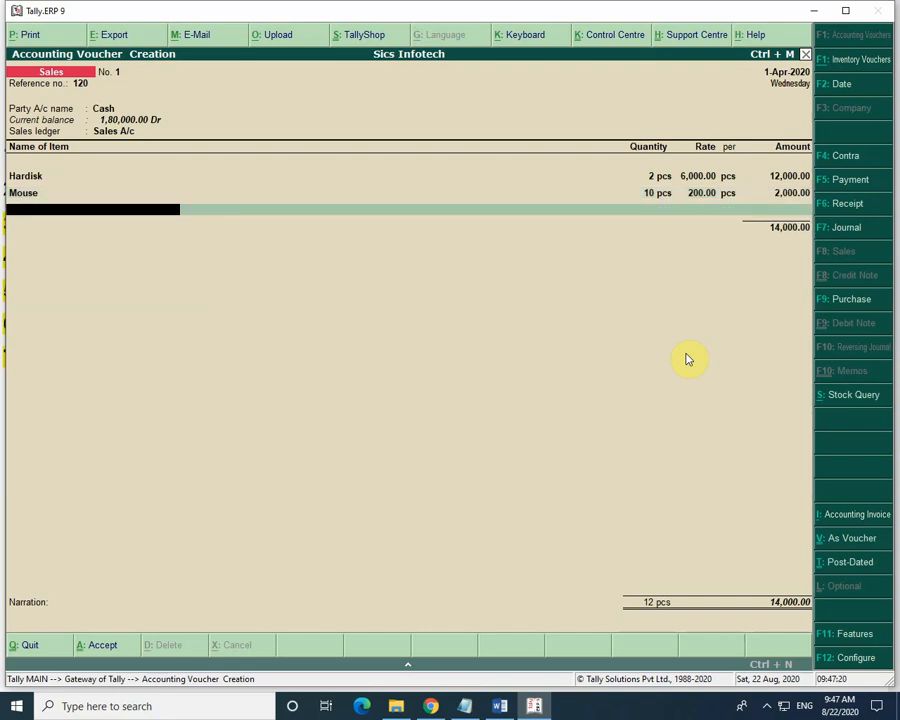
- Go back to the Hardisk line of the sales voucher and set its quantity to 3 pcs
{"action": "key", "text": "BackSpace"}
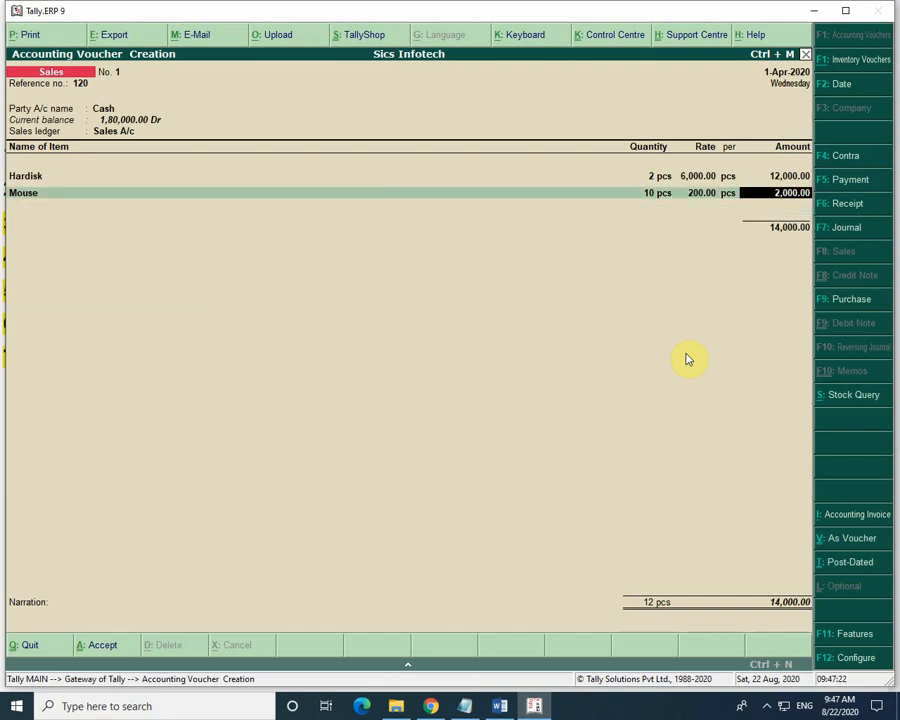
{"action": "type", "text": "="}
{"action": "key", "text": "BackSpace"}
{"action": "key", "text": "BackSpace"}
{"action": "key", "text": "BackSpace"}
{"action": "key", "text": "BackSpace"}
{"action": "key", "text": "BackSpace"}
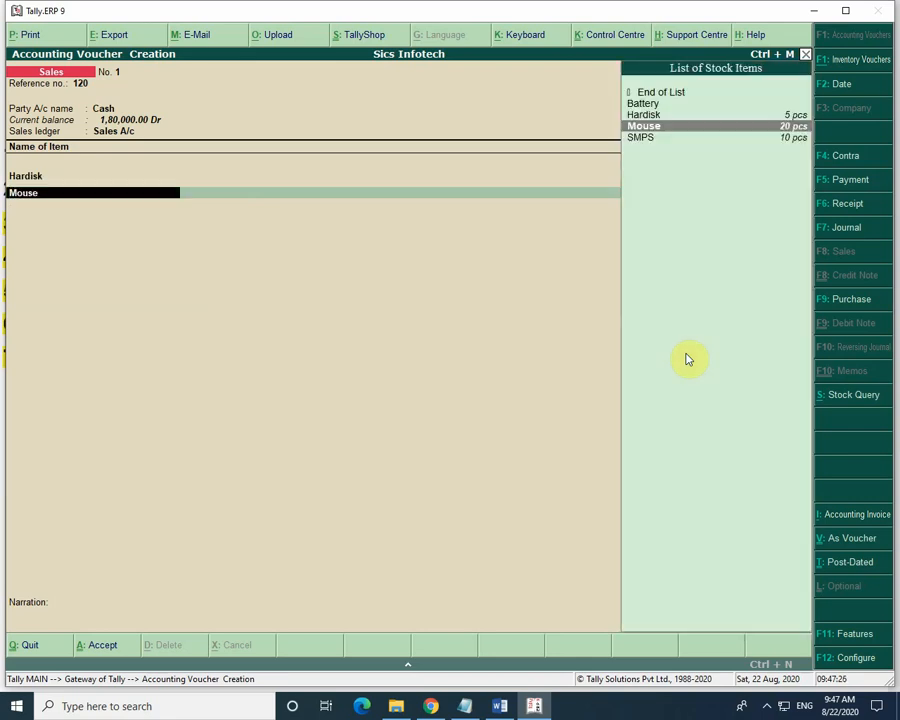
{"action": "key", "text": "BackSpace"}
{"action": "key", "text": "BackSpace"}
{"action": "key", "text": "BackSpace"}
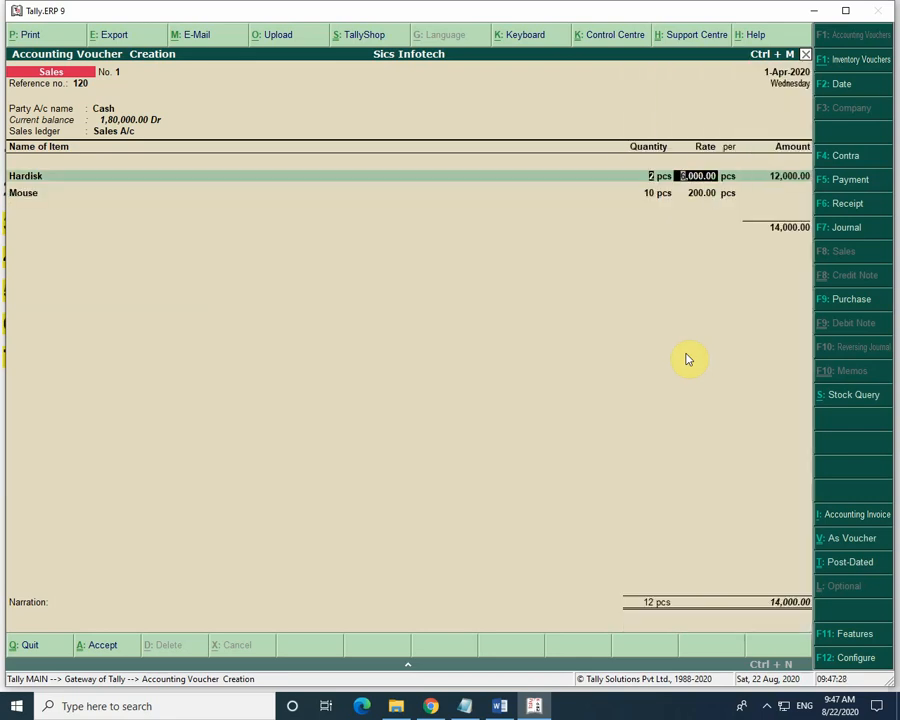
{"action": "type", "text": "3"}
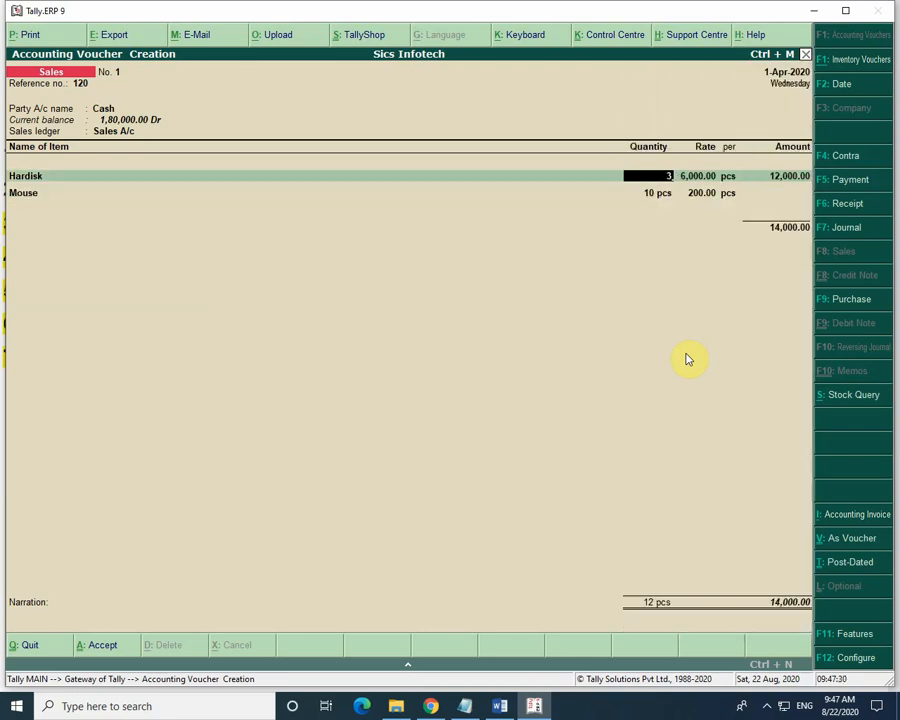
{"action": "key", "text": "Return"}
{"action": "key", "text": "Return"}
{"action": "key", "text": "Return"}
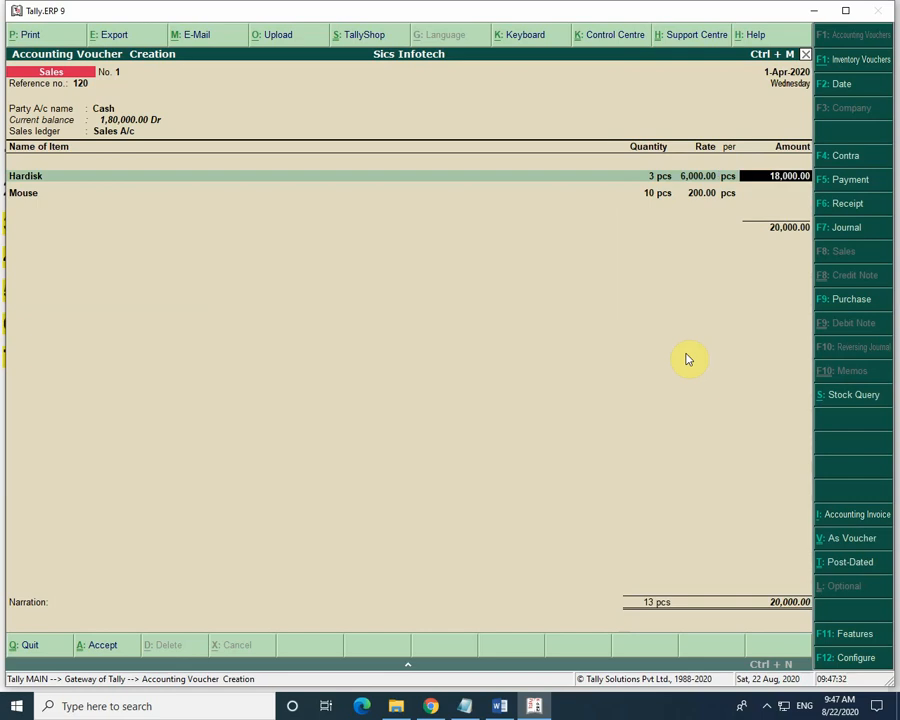
- Keep the Mouse line as entered and end the voucher's list of stock items
{"action": "key", "text": "Return"}
{"action": "key", "text": "Return"}
{"action": "key", "text": "Return"}
{"action": "key", "text": "Return"}
{"action": "key", "text": "Return"}
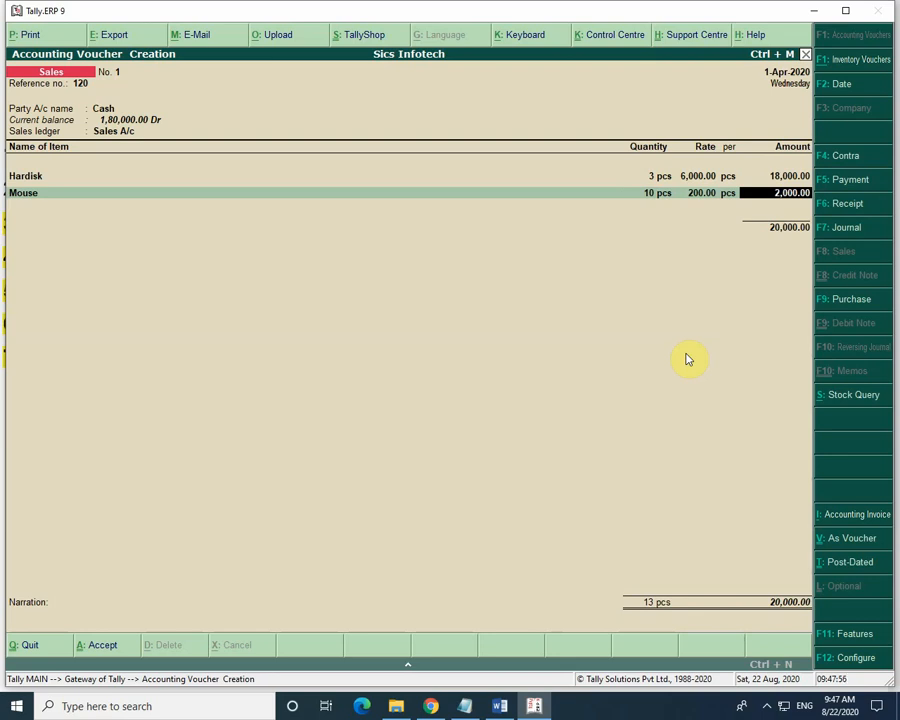
{"action": "key", "text": "Return"}
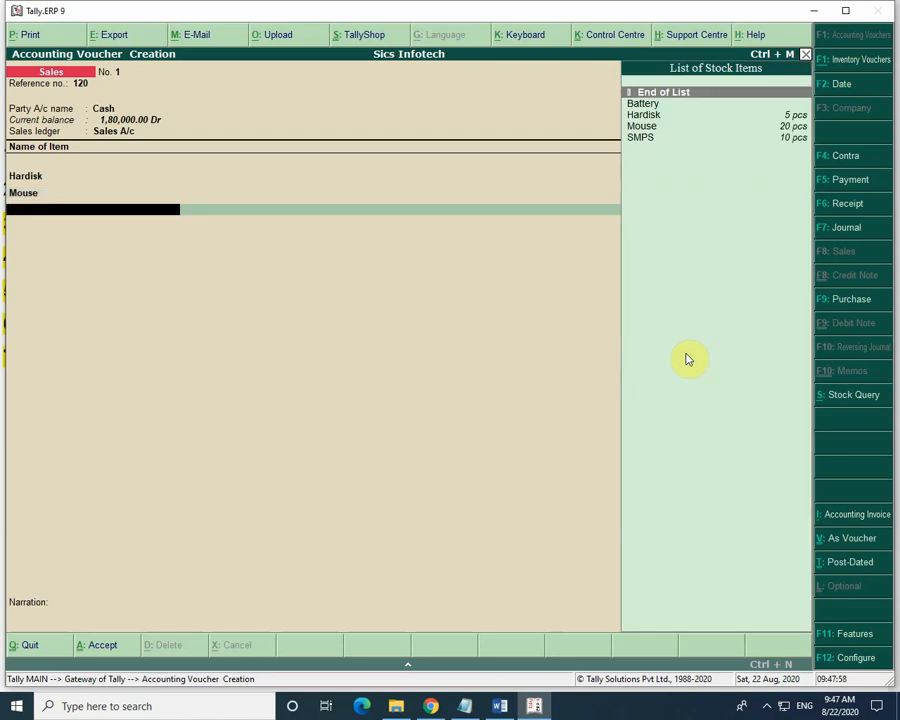
{"action": "key", "text": "Return"}
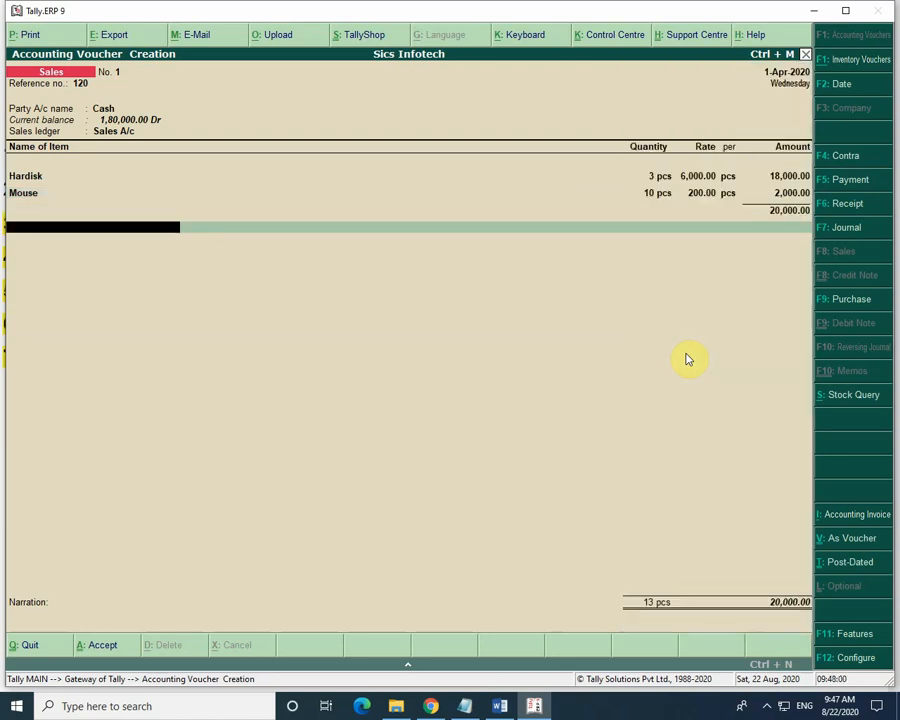
- End the sales voucher's ledger list and enter the narration "sold cassh"
{"action": "key", "text": "Return"}
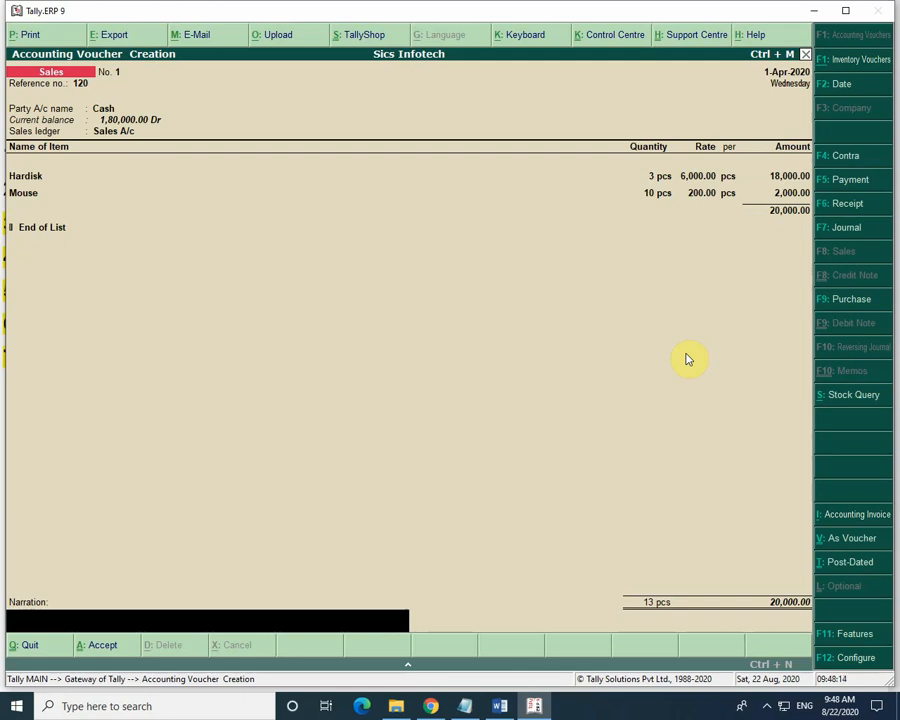
{"action": "type", "text": "sold cassh"}
{"action": "key", "text": "Return"}
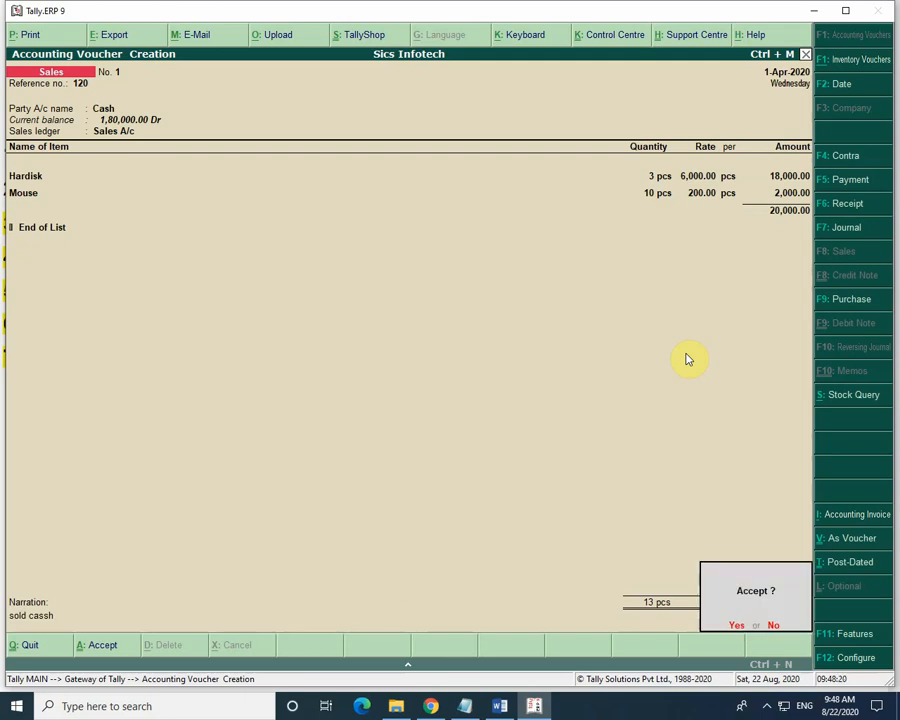
- Decline saving the sales voucher and go through its existing entries again, keeping them, up to the narration
{"action": "key", "text": "n"}
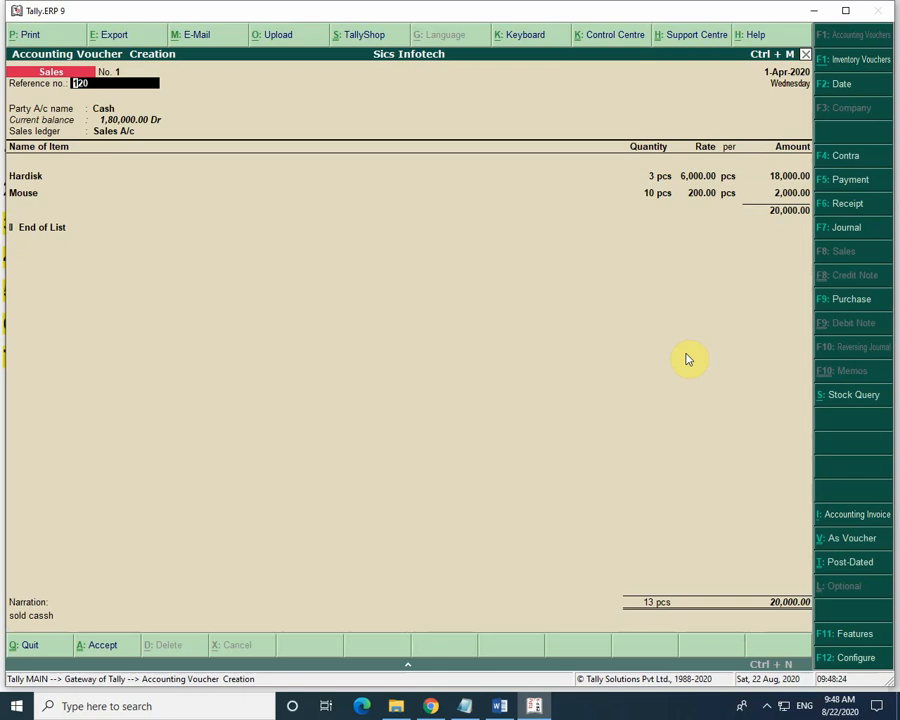
{"action": "key", "text": "Return"}
{"action": "key", "text": "Return"}
{"action": "key", "text": "Return"}
{"action": "key", "text": "Return"}
{"action": "key", "text": "Return"}
{"action": "key", "text": "Return"}
{"action": "key", "text": "Return"}
{"action": "key", "text": "Return"}
{"action": "key", "text": "Return"}
{"action": "key", "text": "Return"}
{"action": "key", "text": "Return"}
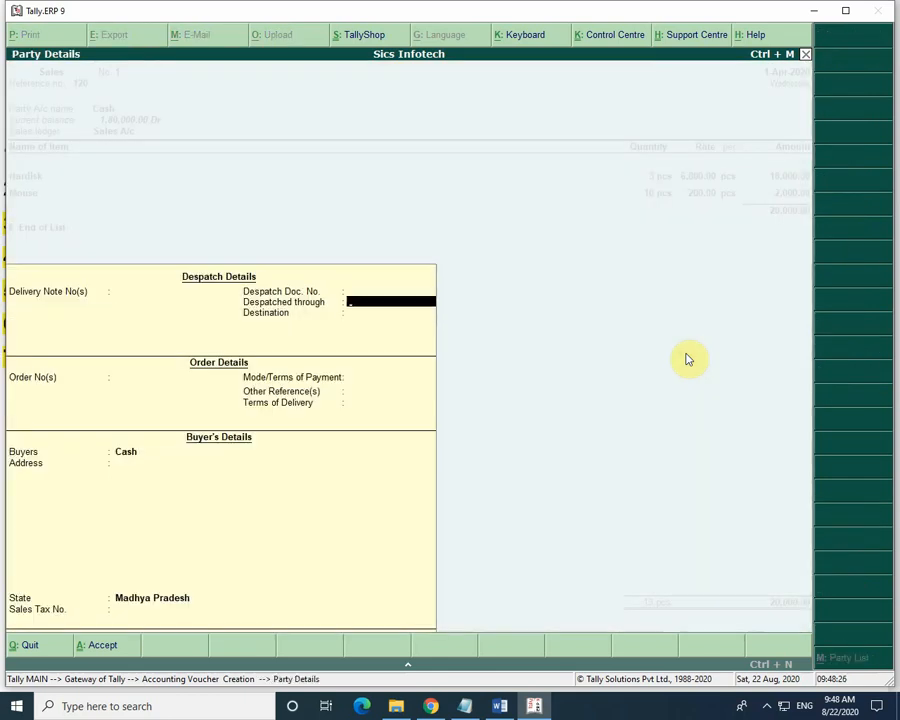
{"action": "key", "text": "Return"}
{"action": "key", "text": "Return"}
{"action": "key", "text": "Return"}
{"action": "key", "text": "Return"}
{"action": "key", "text": "Return"}
{"action": "key", "text": "Return"}
{"action": "key", "text": "Return"}
{"action": "key", "text": "Return"}
{"action": "key", "text": "Return"}
{"action": "key", "text": "Return"}
{"action": "key", "text": "Return"}
{"action": "key", "text": "Return"}
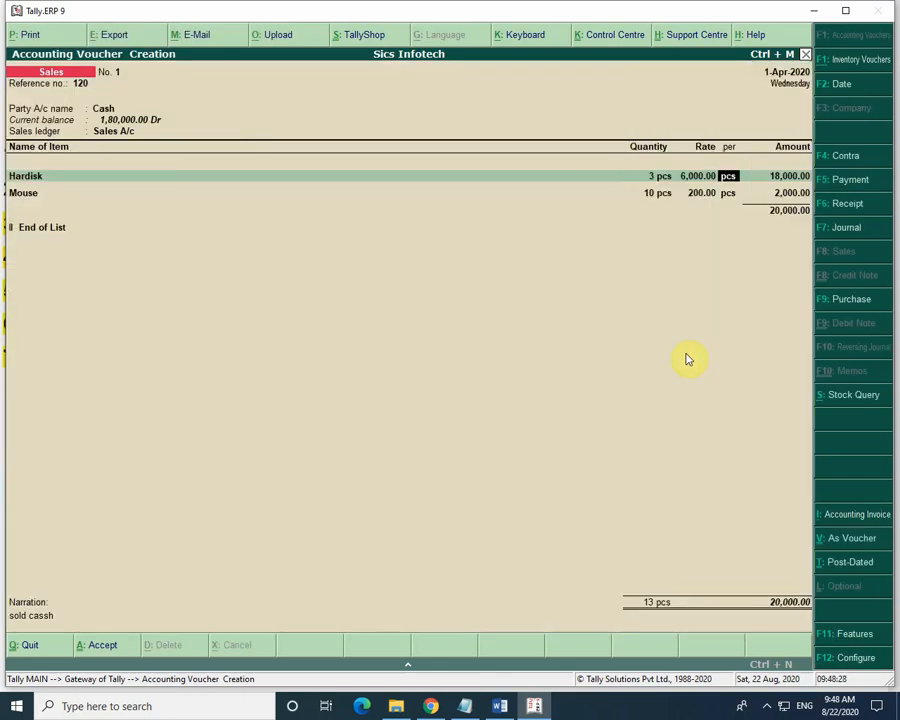
{"action": "key", "text": "Return"}
{"action": "key", "text": "Return"}
{"action": "key", "text": "Return"}
{"action": "key", "text": "Return"}
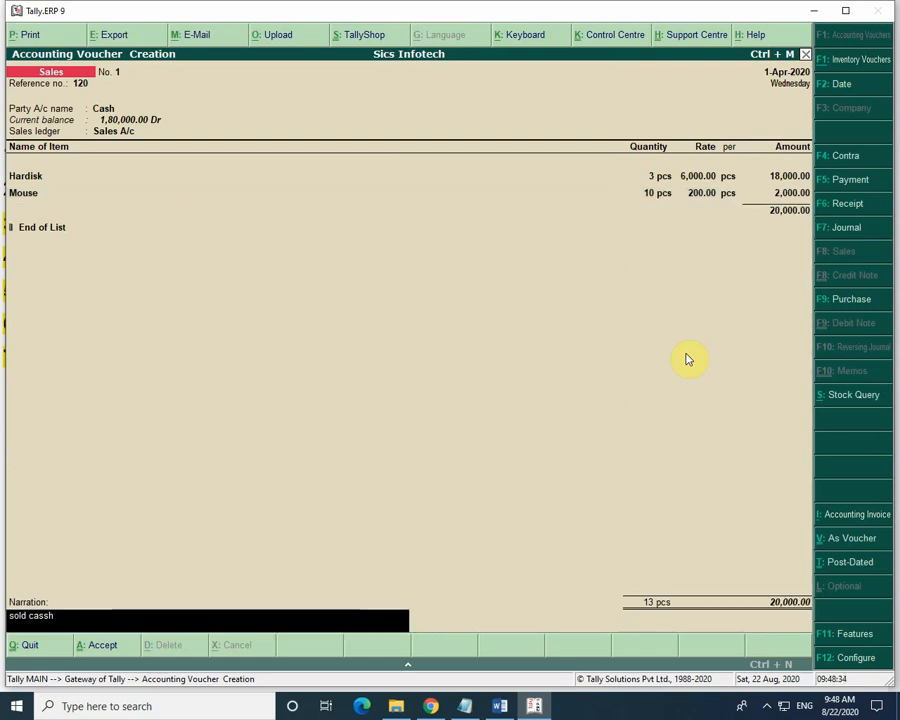
- Correct the narration to "sold cash" and save the sales voucher
{"action": "key", "text": "BackSpace"}
{"action": "key", "text": "BackSpace"}
{"action": "type", "text": "h"}
{"action": "key", "text": "Return"}
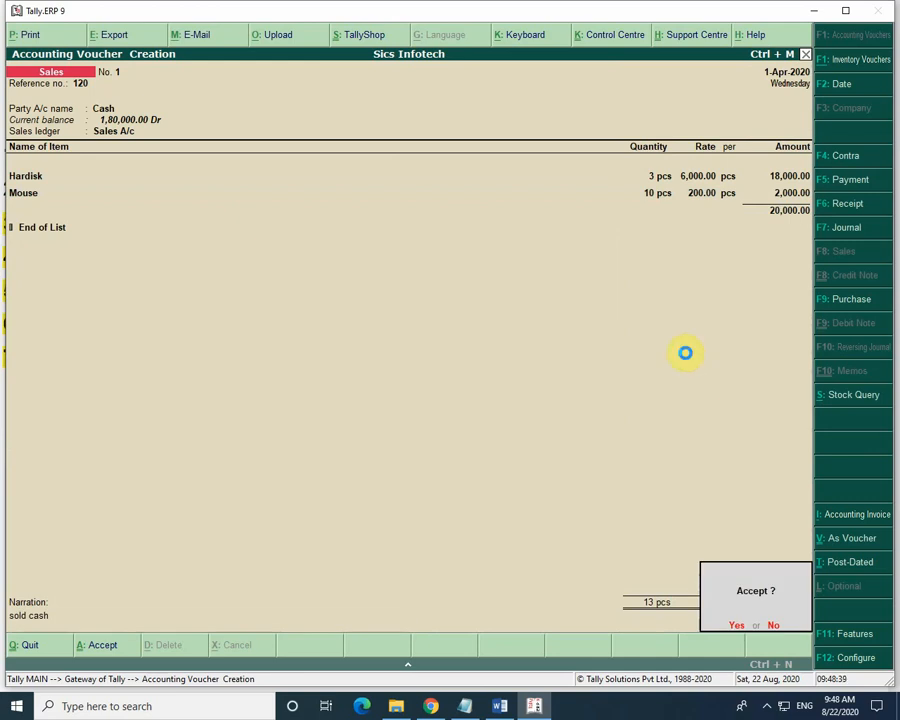
{"action": "key", "text": "Return"}
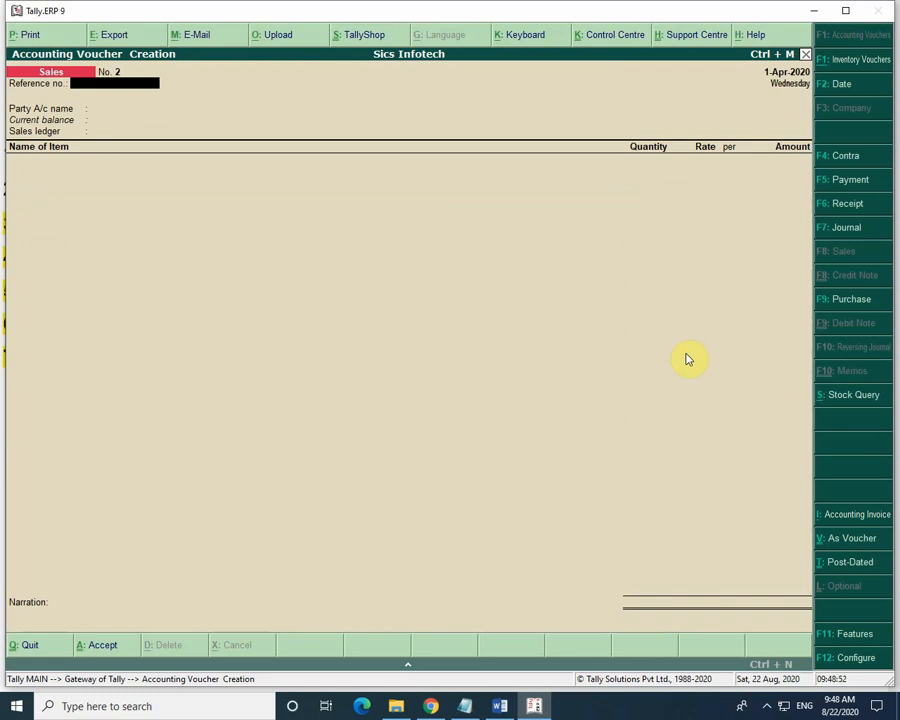
- Quit voucher entry and open the Day Book
{"action": "key", "text": "Escape"}
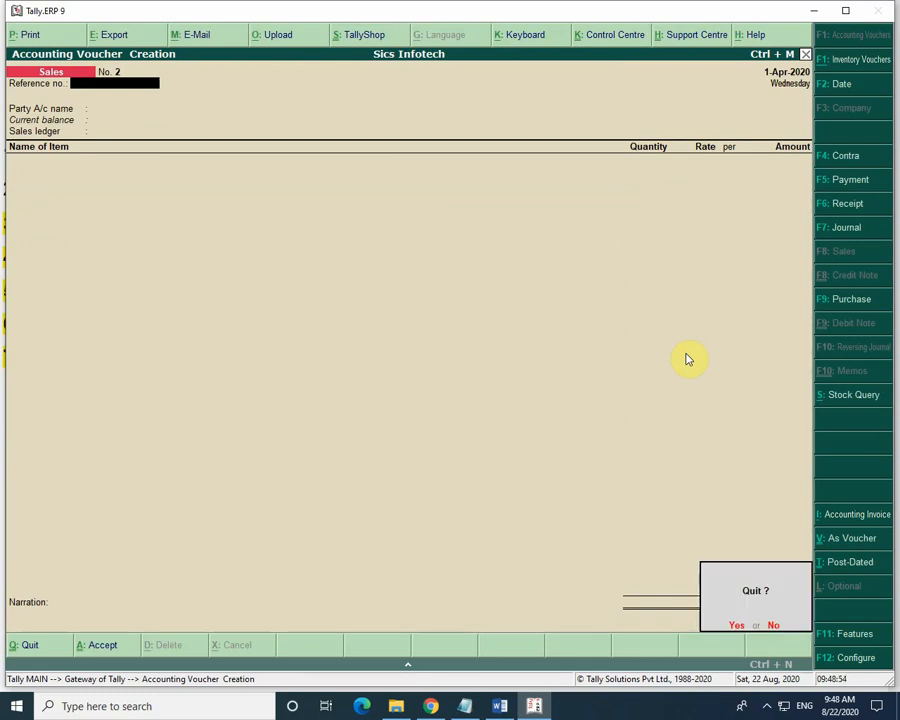
{"action": "key", "text": "y"}
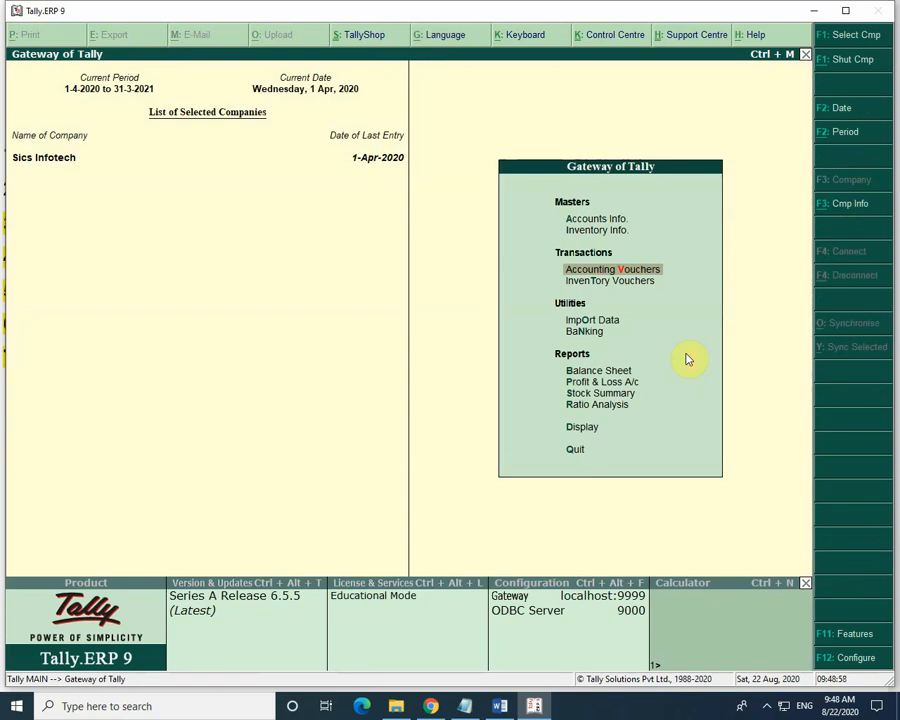
{"action": "key", "text": "d"}
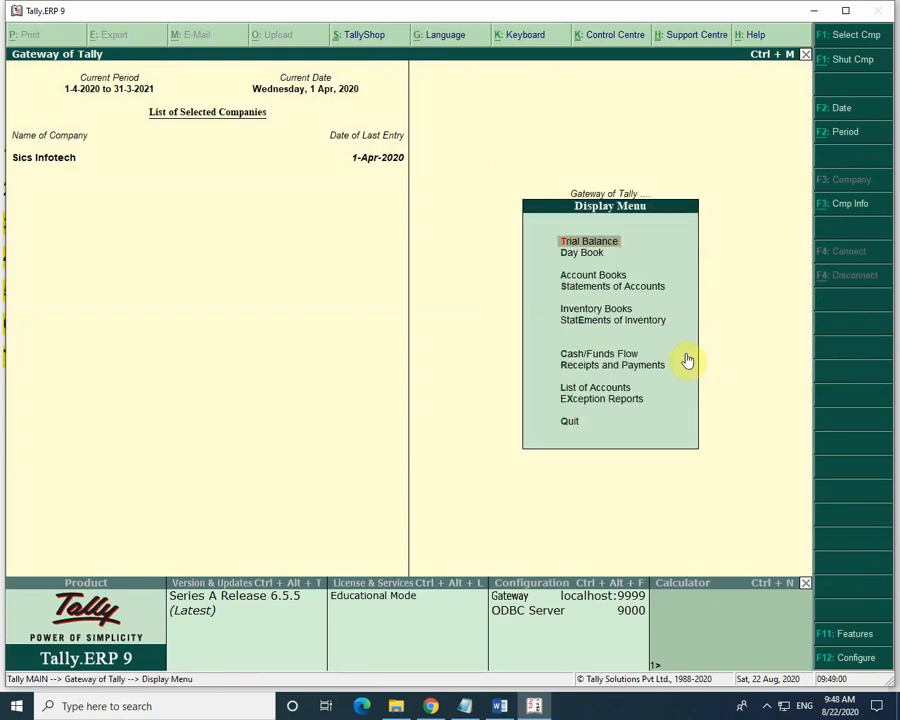
{"action": "key", "text": "Down"}
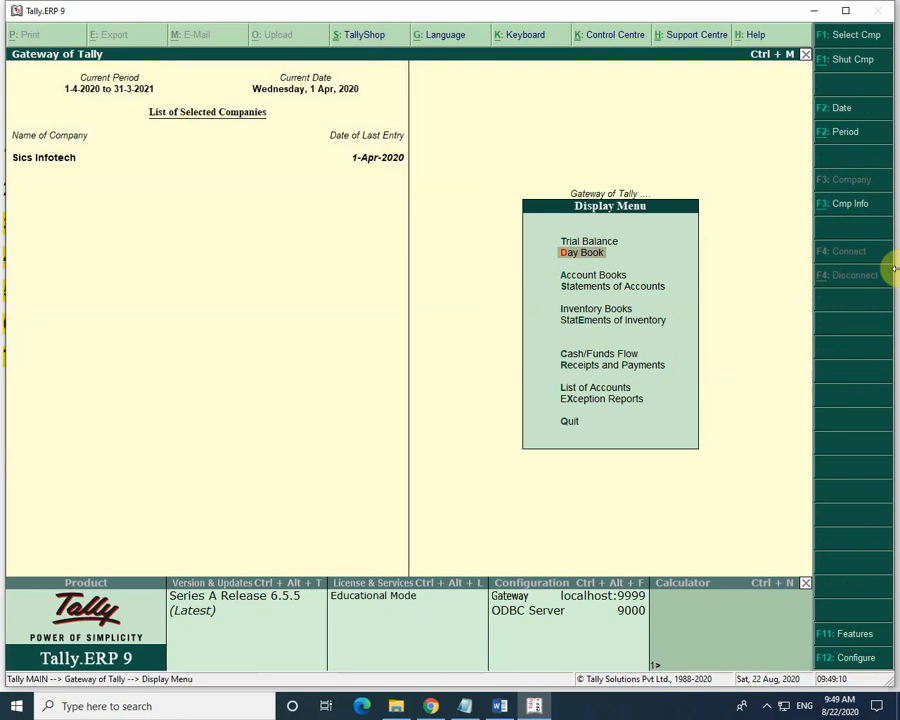
{"action": "key", "text": "Return"}
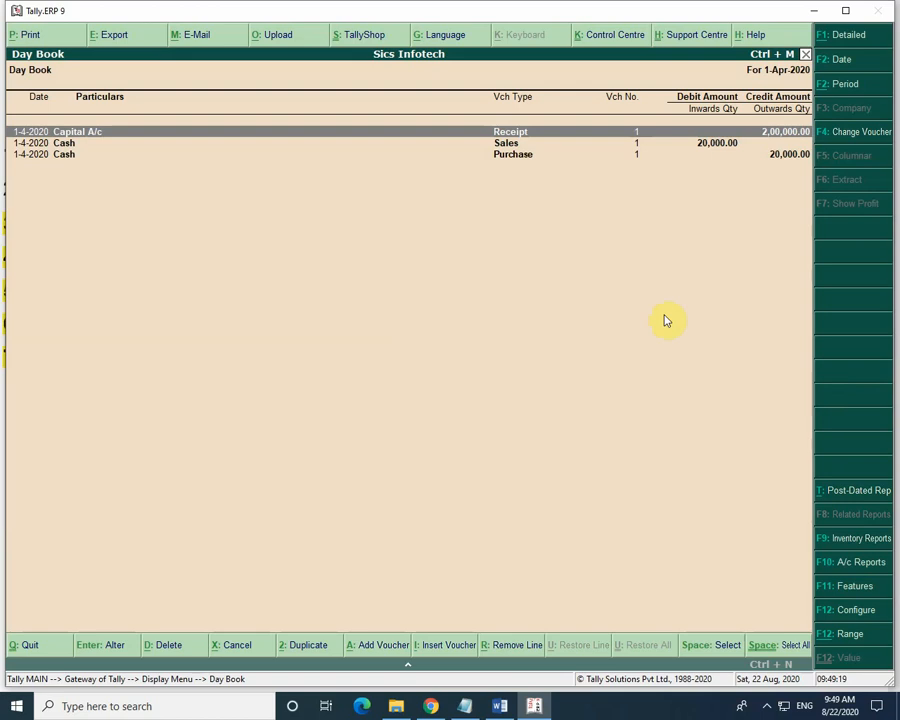
- Open the cash Sales voucher from the Day Book to review it, and accept it as it is
{"action": "left_click", "coordinate": [501, 146]}
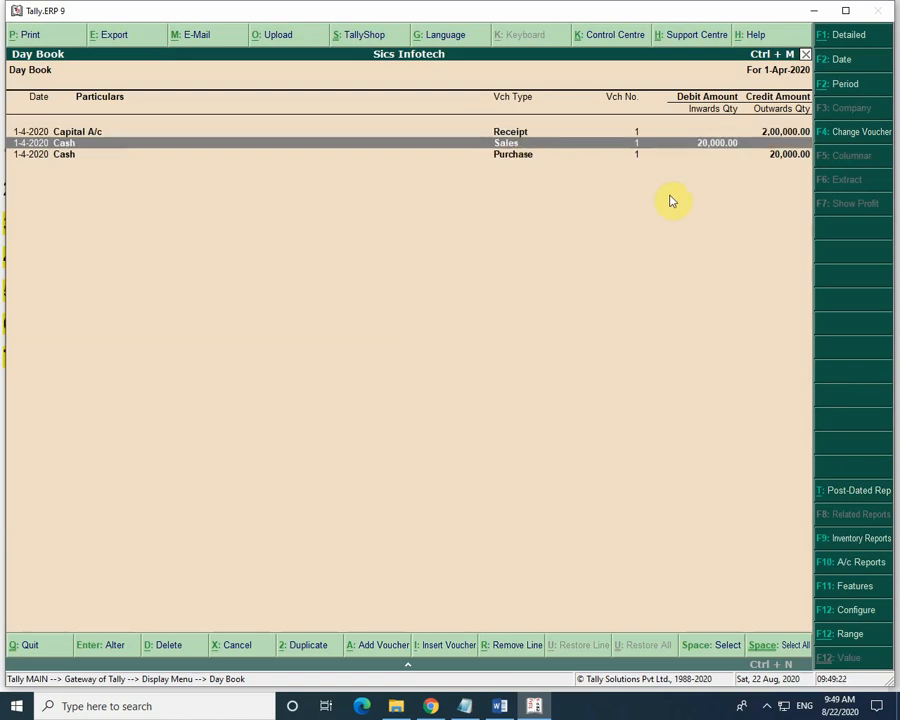
{"action": "key", "text": "Return"}
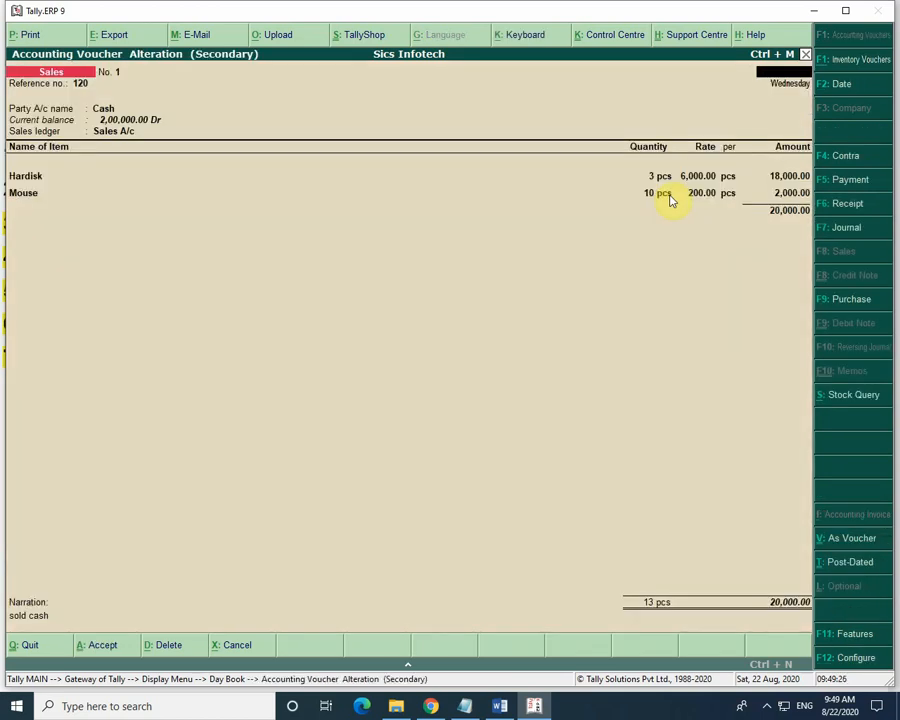
{"action": "key", "text": "ctrl+a"}
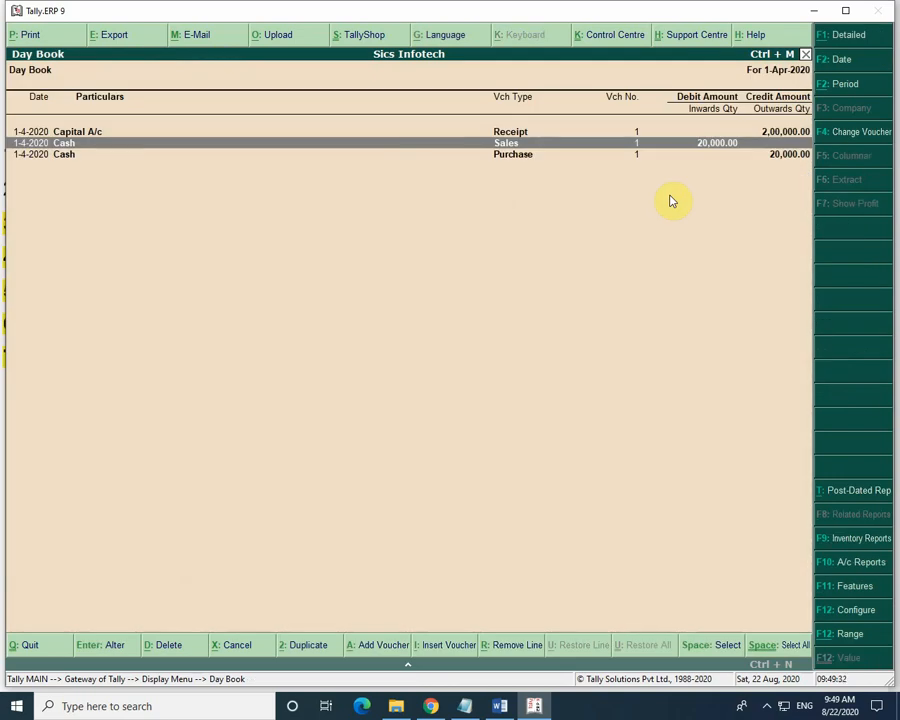
- Reopen the cash Sales voucher for alteration and set its voucher date to 2-4-2020
{"action": "key", "text": "Return"}
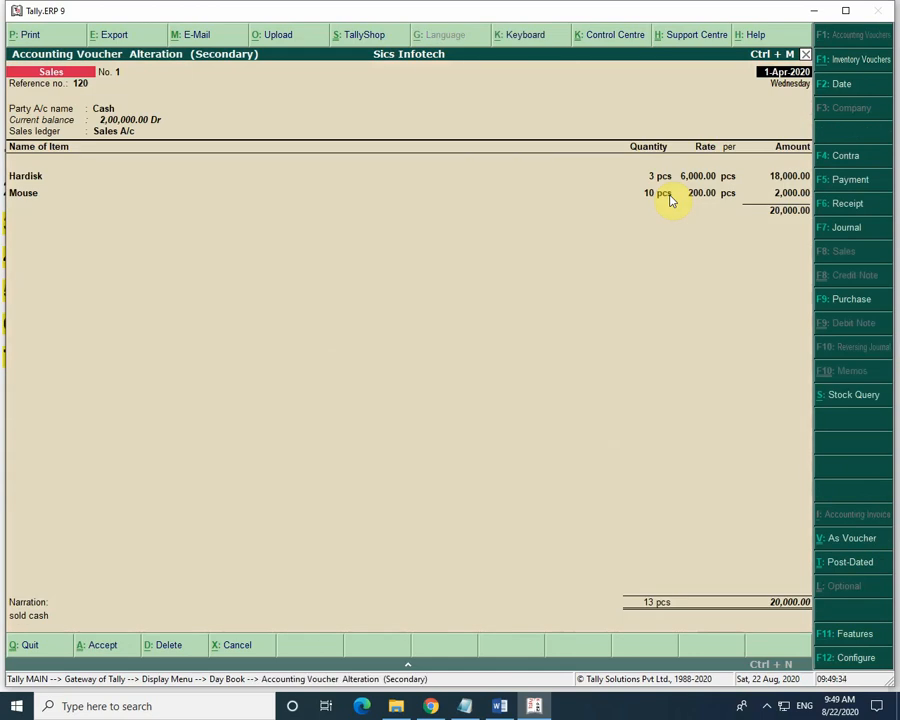
{"action": "key", "text": "F2"}
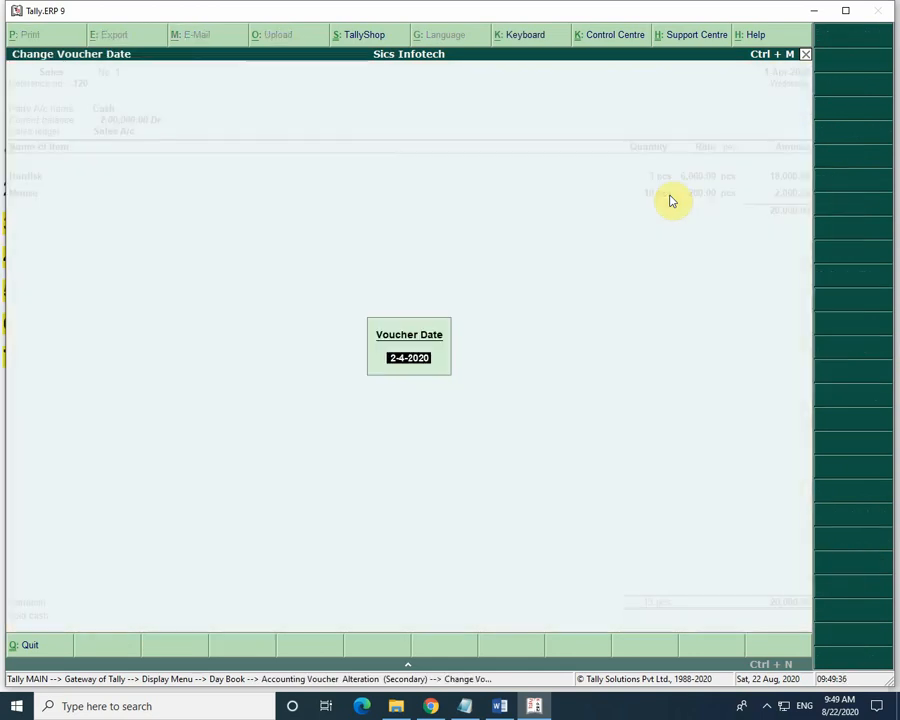
{"action": "key", "text": "Return"}
{"action": "key", "text": "Return"}
{"action": "key", "text": "Return"}
{"action": "key", "text": "Return"}
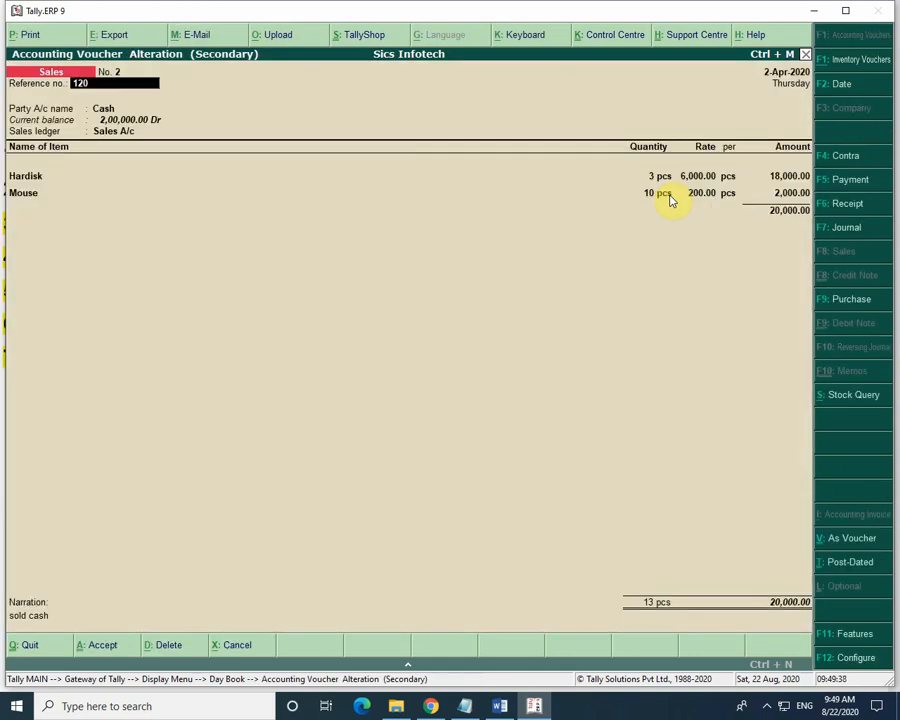
- Keep the voucher's reference number, party details and Hardisk and Mouse lines as entered, advancing to the narration
{"action": "key", "text": "Return"}
{"action": "key", "text": "Return"}
{"action": "key", "text": "Return"}
{"action": "key", "text": "Return"}
{"action": "key", "text": "Return"}
{"action": "key", "text": "Return"}
{"action": "key", "text": "Return"}
{"action": "key", "text": "Return"}
{"action": "key", "text": "Return"}
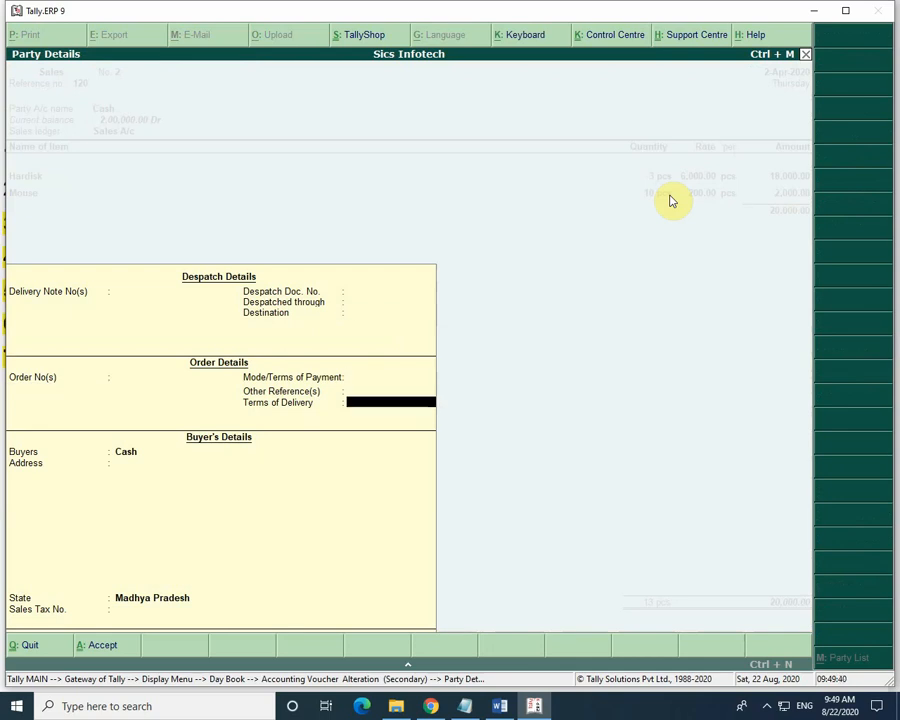
{"action": "key", "text": "Return"}
{"action": "key", "text": "Return"}
{"action": "key", "text": "Return"}
{"action": "key", "text": "Return"}
{"action": "key", "text": "Return"}
{"action": "key", "text": "Return"}
{"action": "key", "text": "Return"}
{"action": "key", "text": "Return"}
{"action": "key", "text": "Return"}
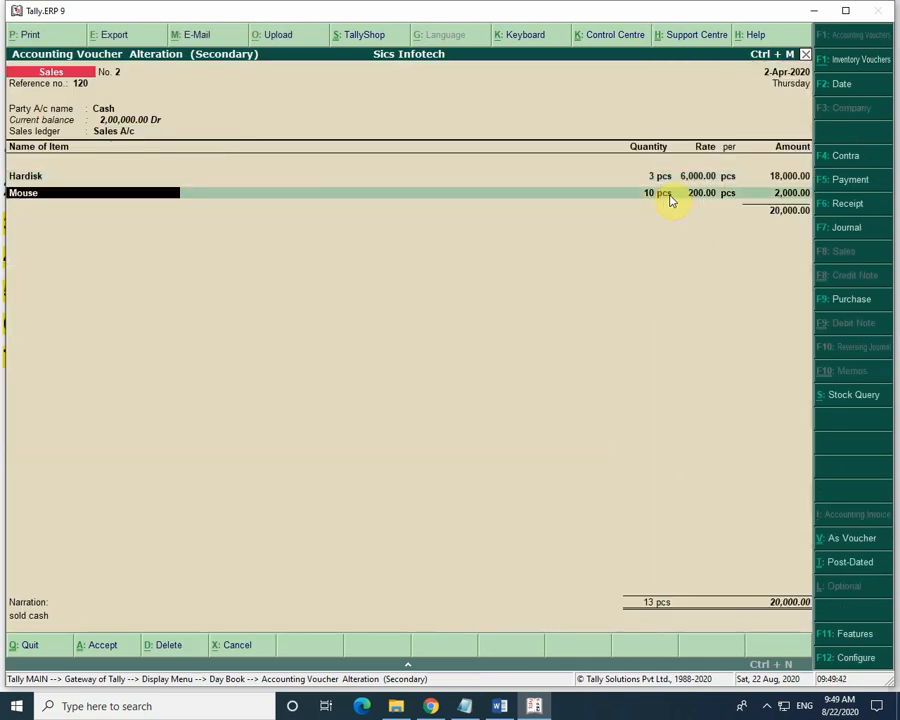
{"action": "key", "text": "Return"}
{"action": "key", "text": "Return"}
{"action": "key", "text": "Return"}
{"action": "key", "text": "Return"}
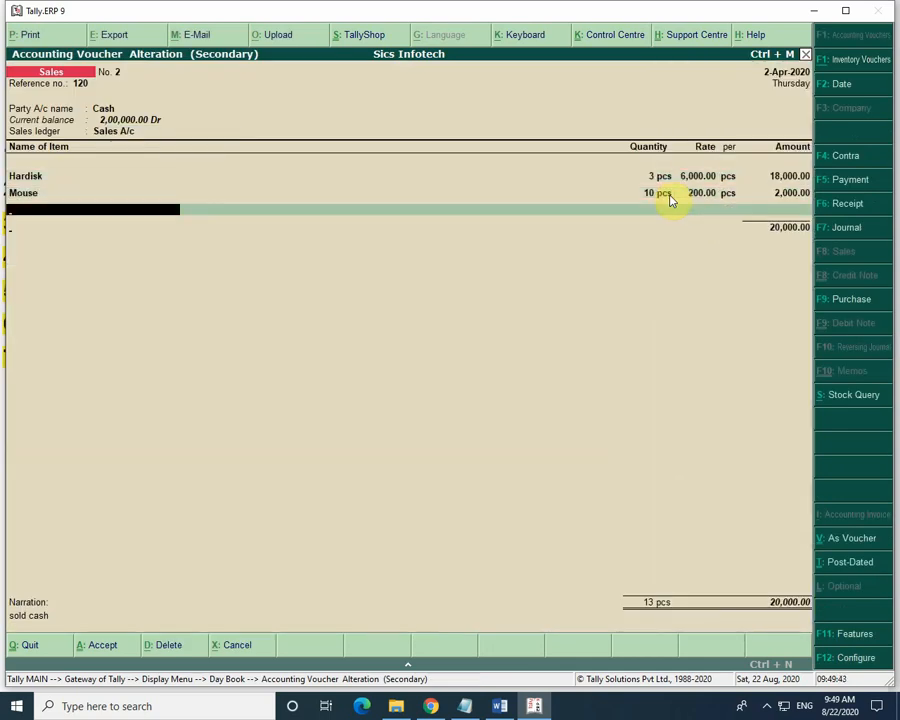
{"action": "key", "text": "Return"}
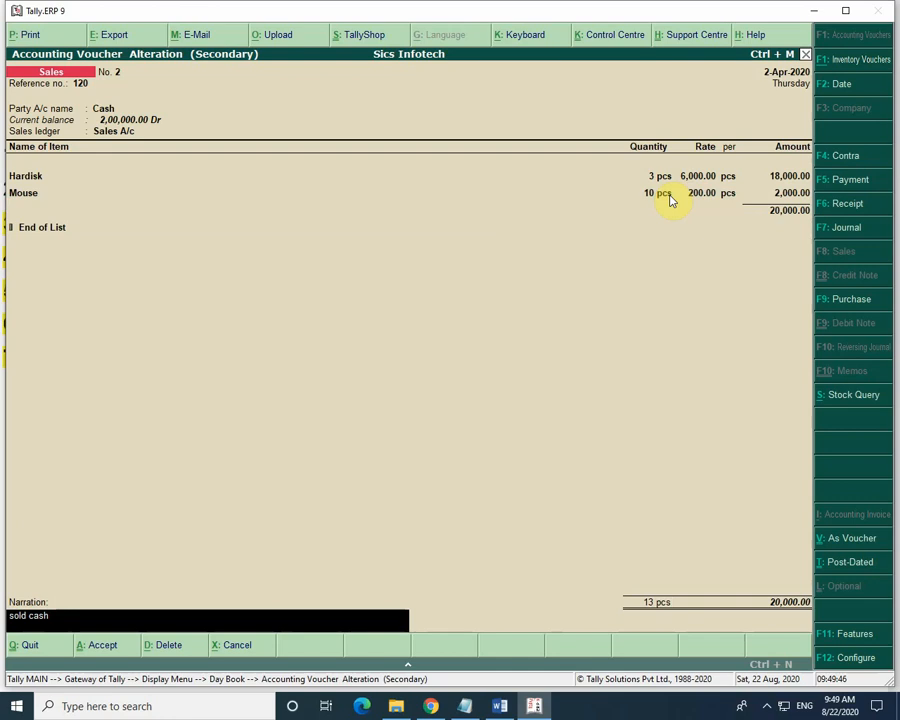
- Clear the narration of the sales voucher and save the altered voucher
{"action": "key", "text": "Right"}
{"action": "key", "text": "Right"}
{"action": "key", "text": "Right"}
{"action": "key", "text": "Right"}
{"action": "key", "text": "Right"}
{"action": "key", "text": "Right"}
{"action": "key", "text": "Right"}
{"action": "key", "text": "BackSpace"}
{"action": "key", "text": "BackSpace"}
{"action": "key", "text": "BackSpace"}
{"action": "key", "text": "BackSpace"}
{"action": "key", "text": "BackSpace"}
{"action": "key", "text": "BackSpace"}
{"action": "key", "text": "BackSpace"}
{"action": "key", "text": "BackSpace"}
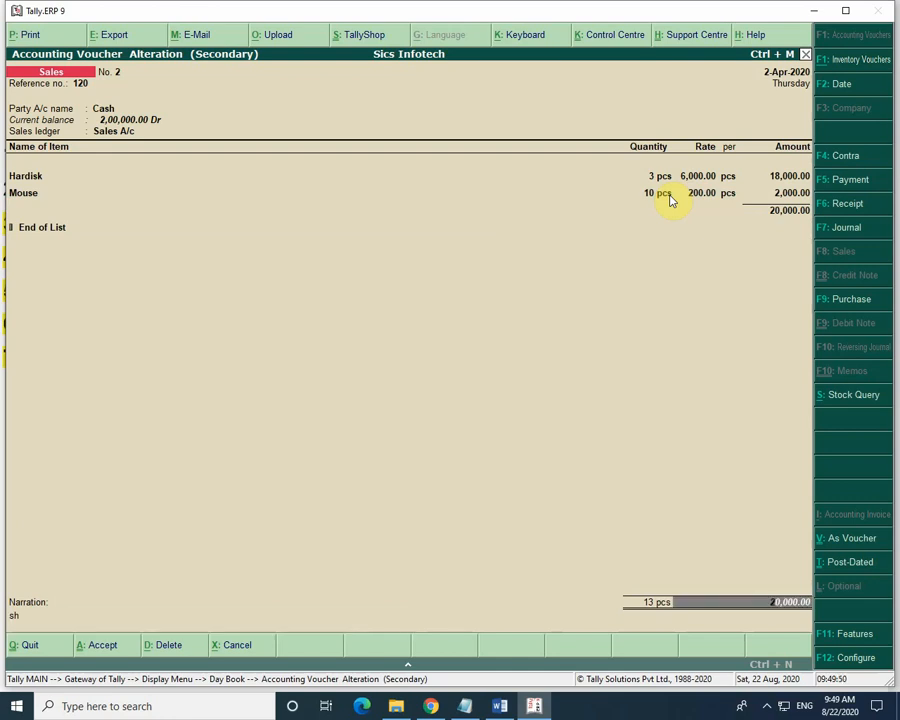
{"action": "key", "text": "BackSpace"}
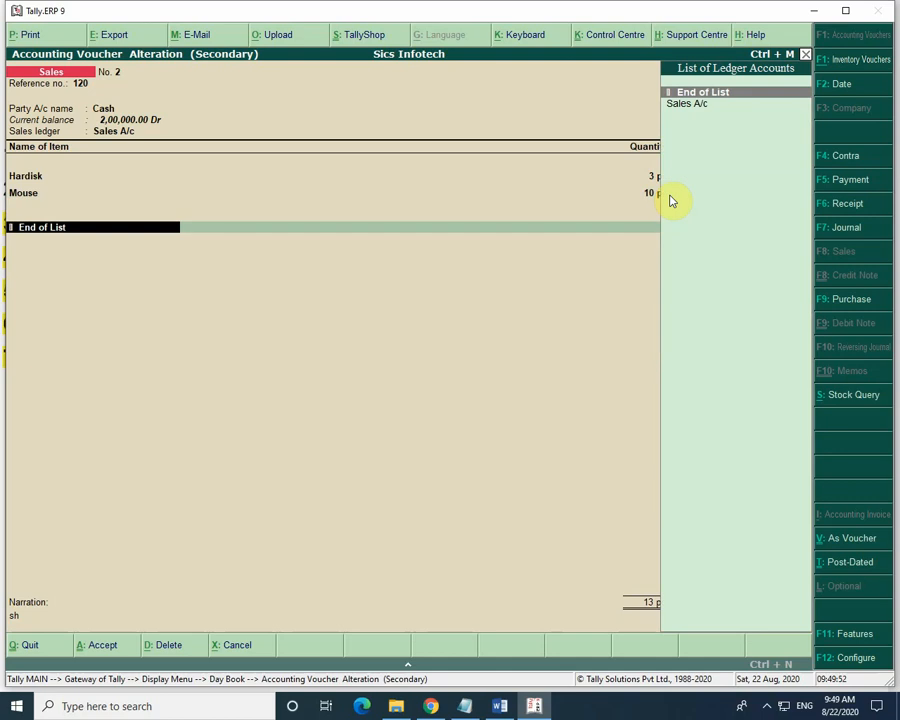
{"action": "key", "text": "Return"}
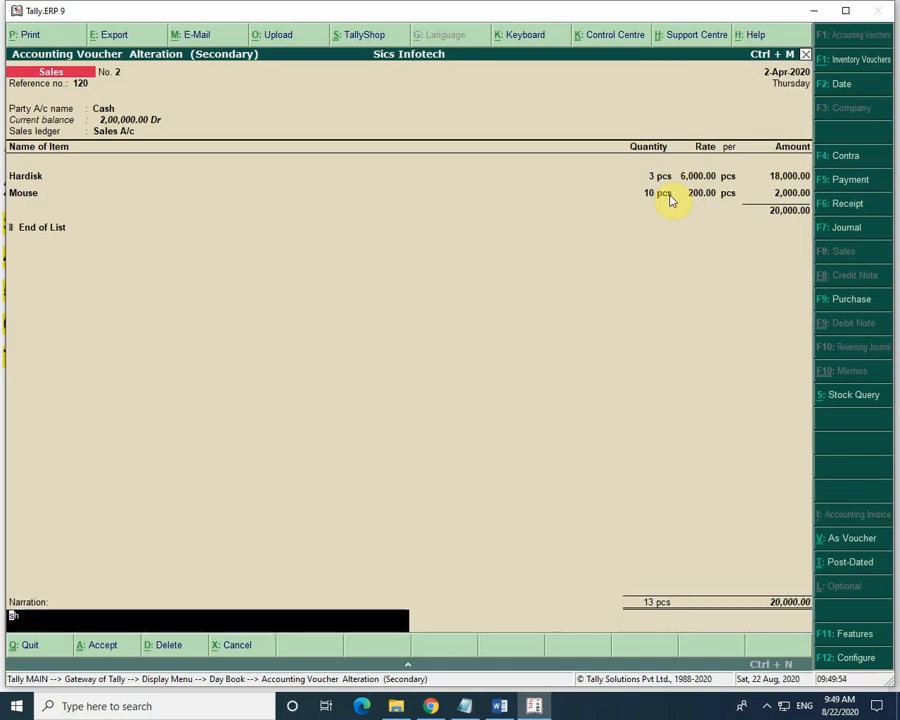
{"action": "key", "text": "BackSpace"}
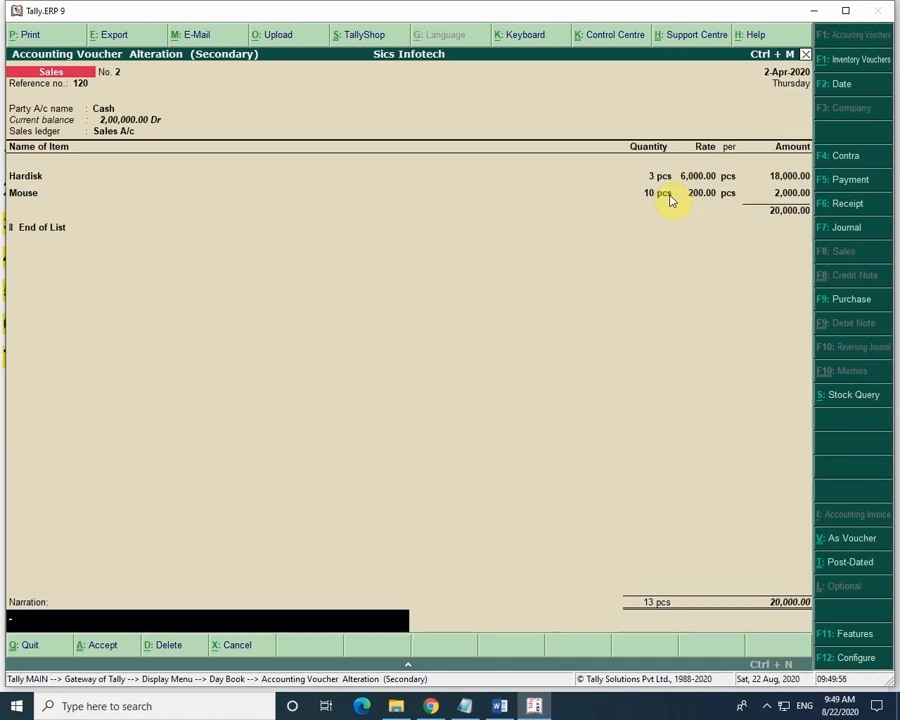
{"action": "key", "text": "Return"}
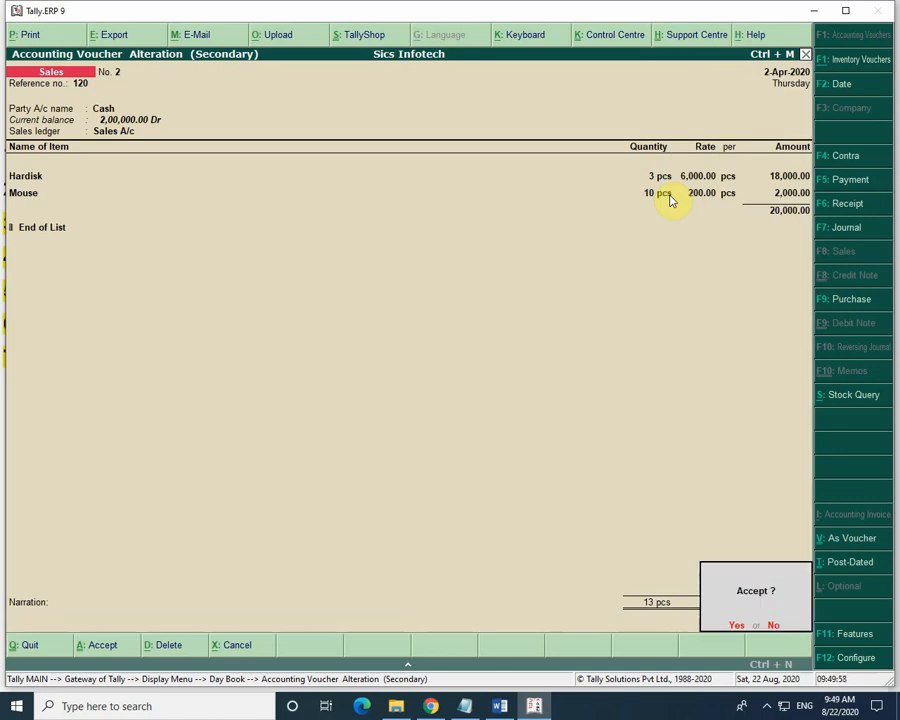
{"action": "key", "text": "Return"}
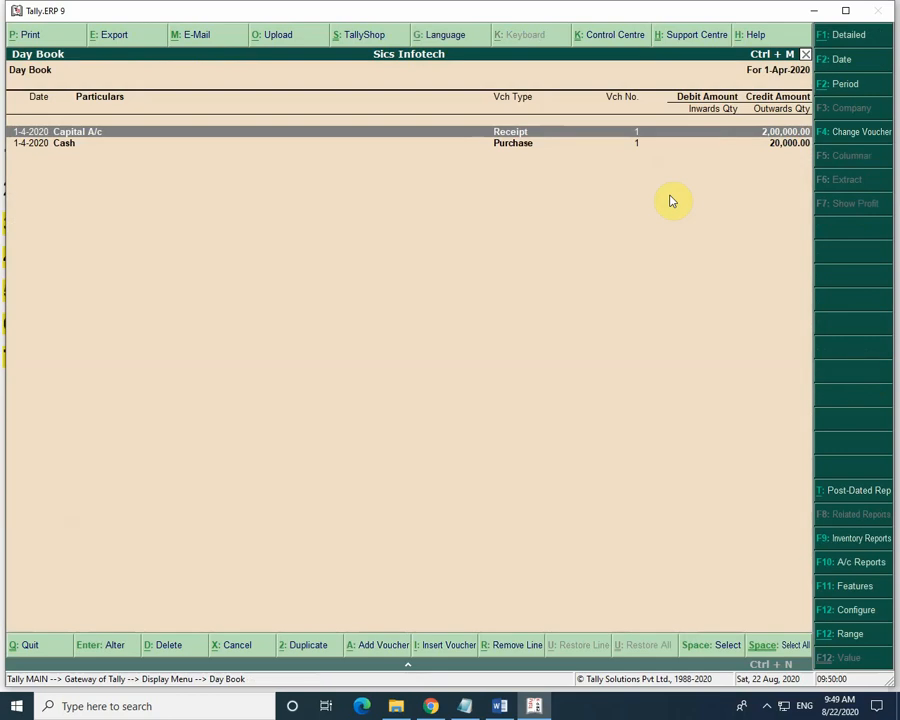
- Close and reopen the Day Book, and set its date to 1-Apr-2020 to view that day's vouchers
{"action": "key", "text": "Escape"}
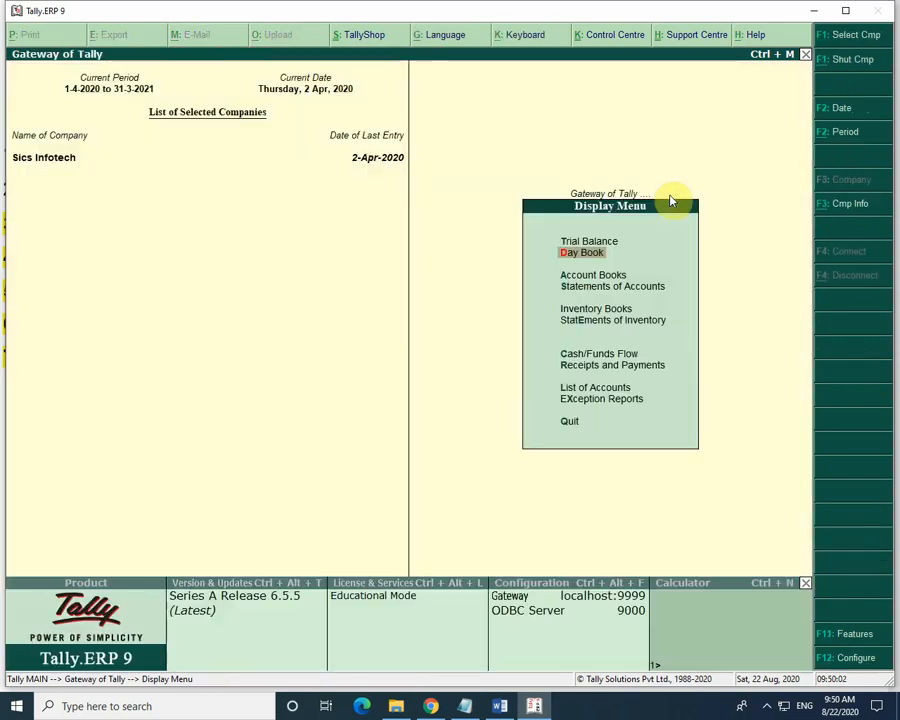
{"action": "key", "text": "Escape"}
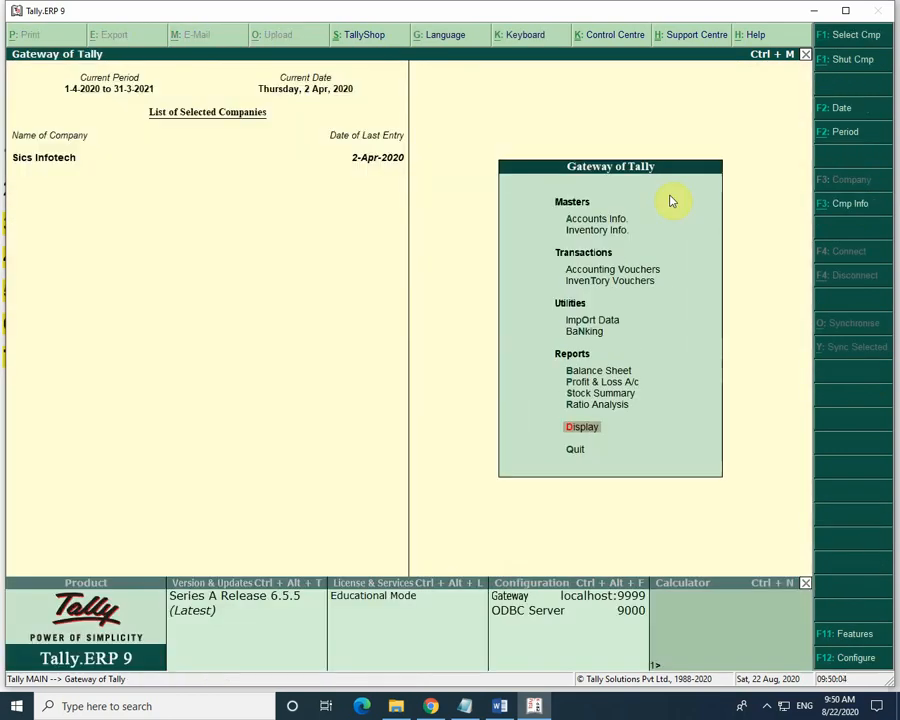
{"action": "key", "text": "Return"}
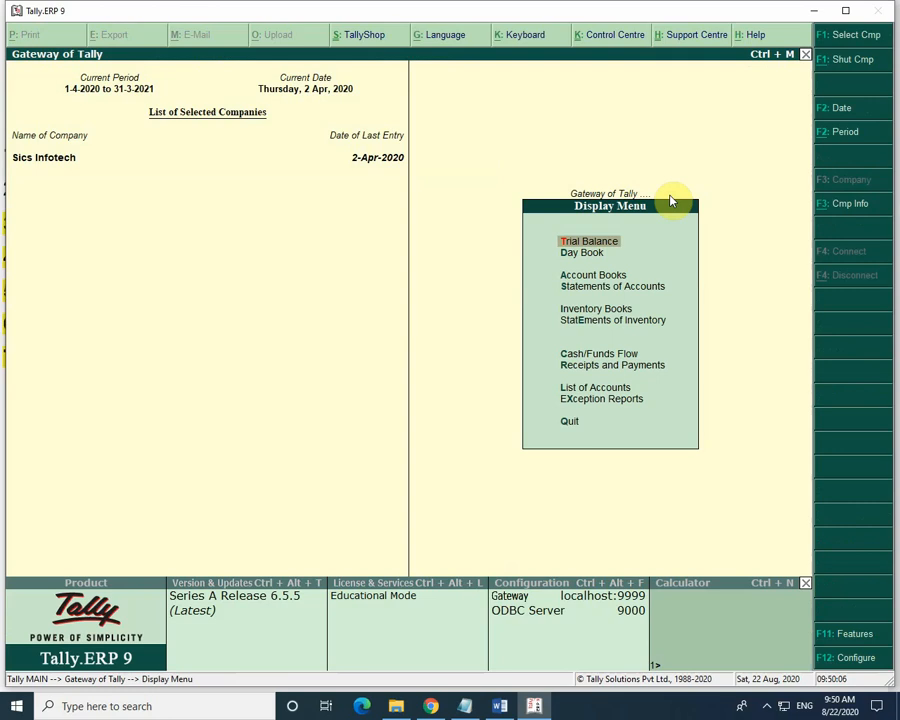
{"action": "key", "text": "d"}
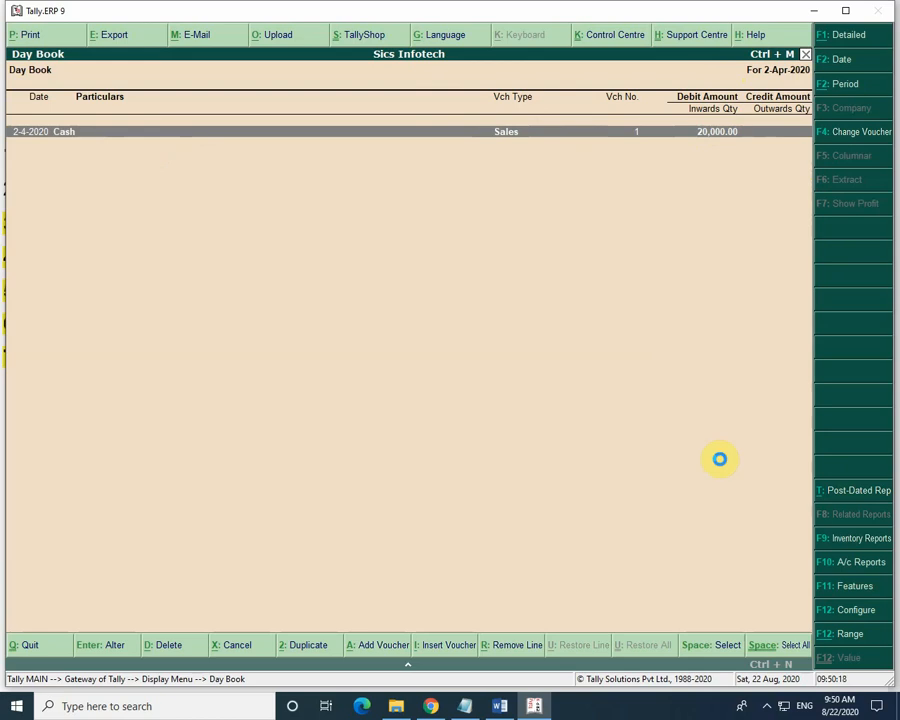
{"action": "key", "text": "F2"}
{"action": "type", "text": "1"}
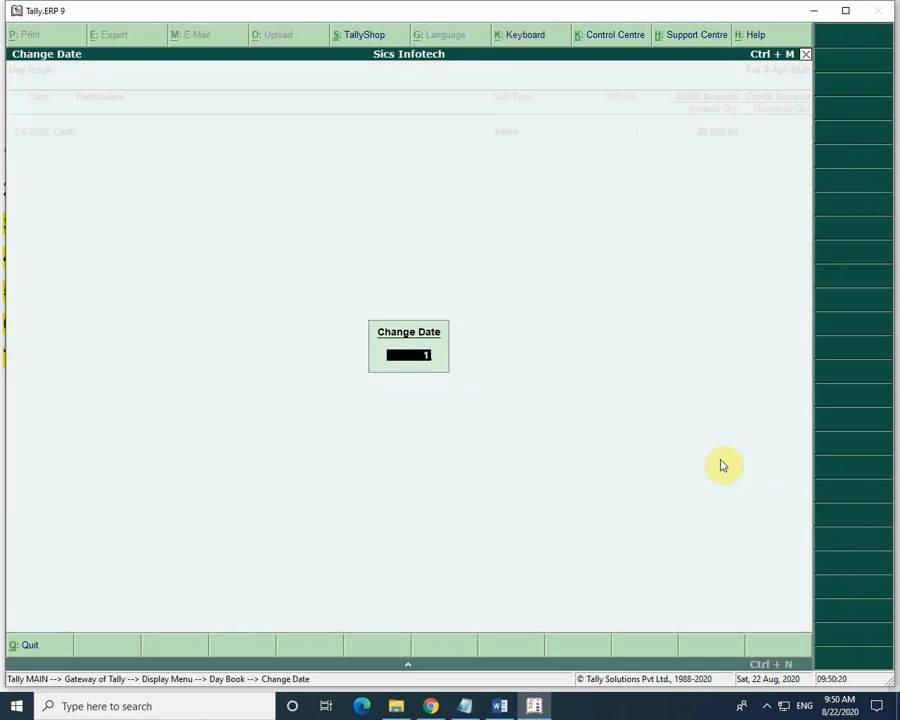
{"action": "key", "text": "Return"}
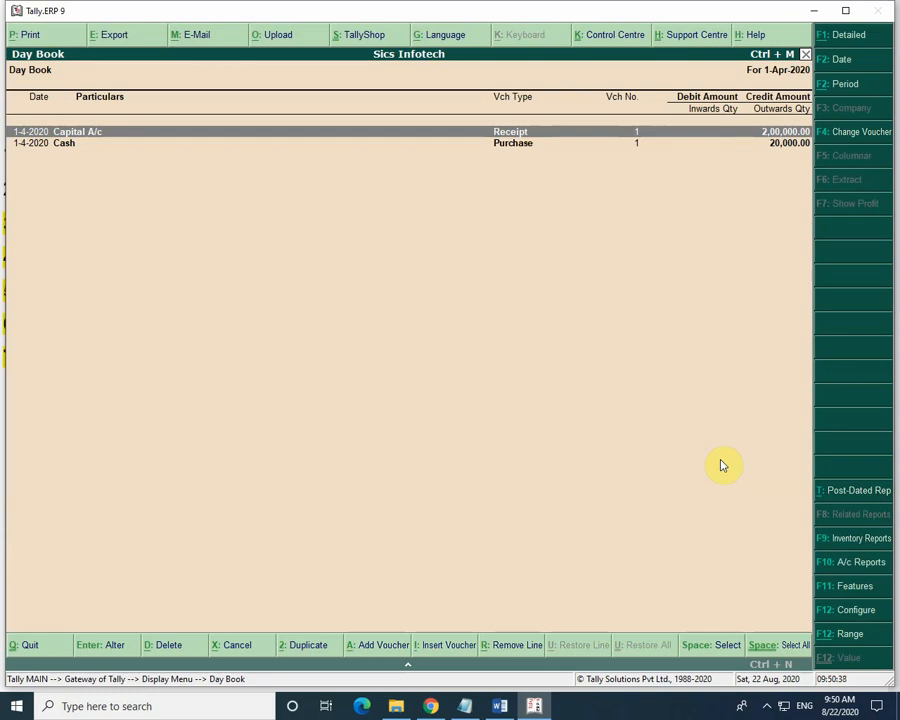
- Set the Day Book period to 1-Apr-2020 through 31-May-2020 and compare its vouchers with the journal entries list in Word
{"action": "key", "text": "alt+F2"}
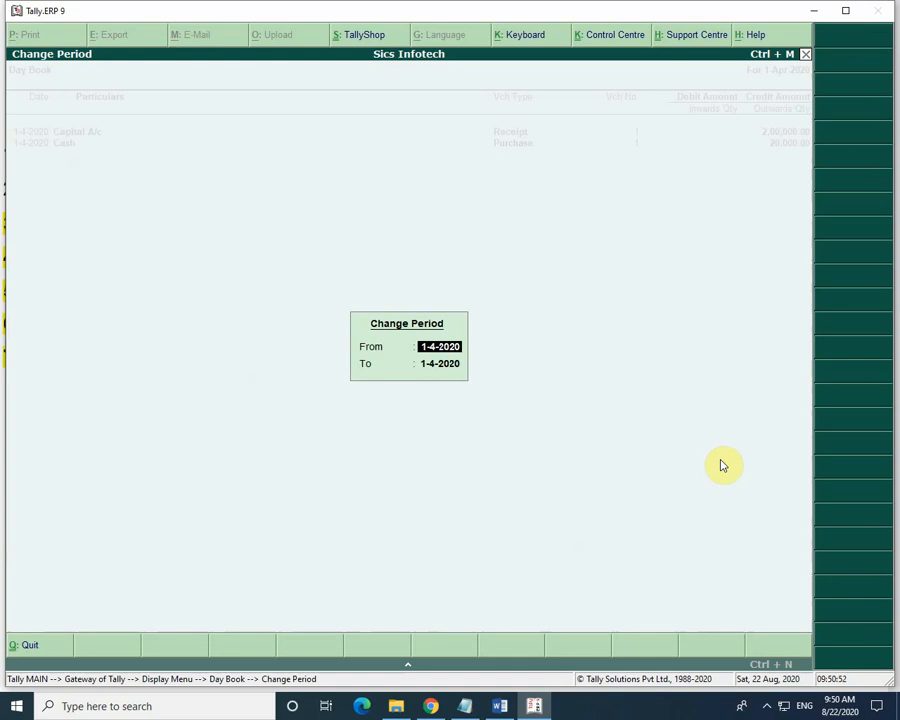
{"action": "key", "text": "Return"}
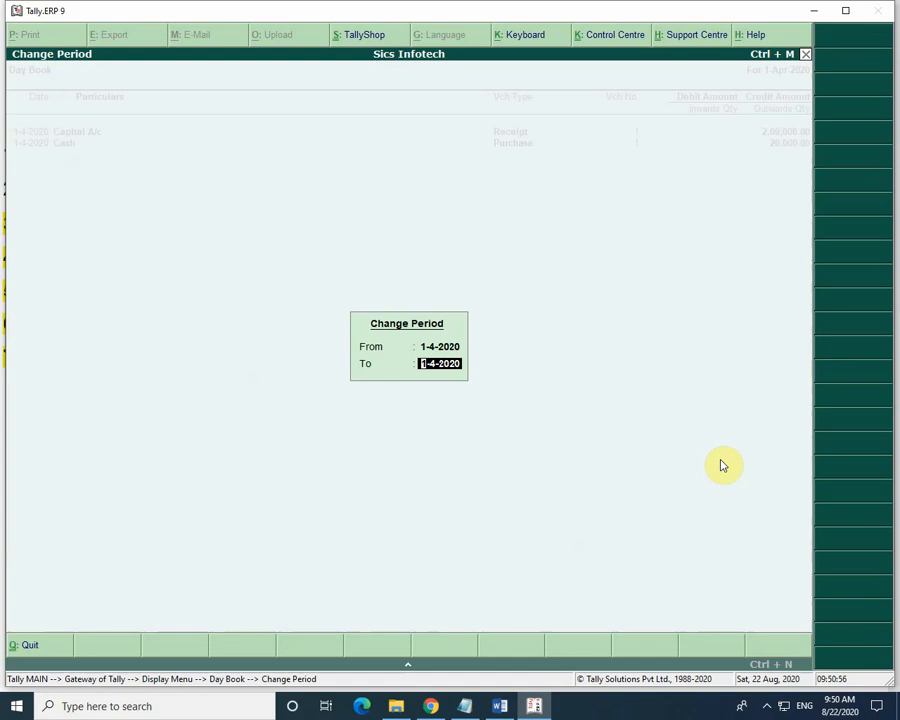
{"action": "type", "text": "may"}
{"action": "key", "text": "Return"}
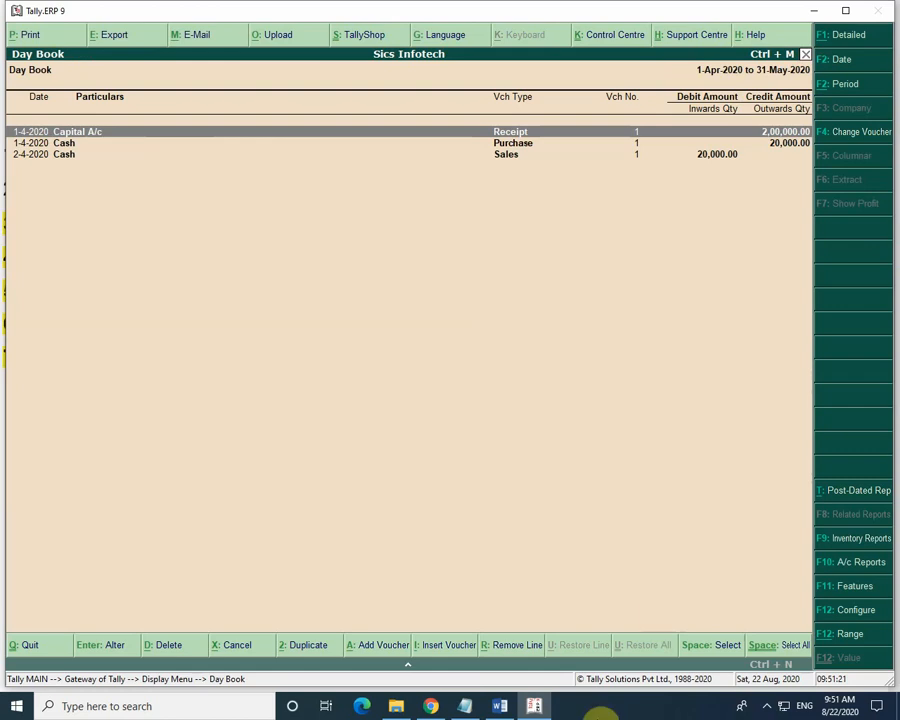
{"action": "left_click", "coordinate": [500, 706]}
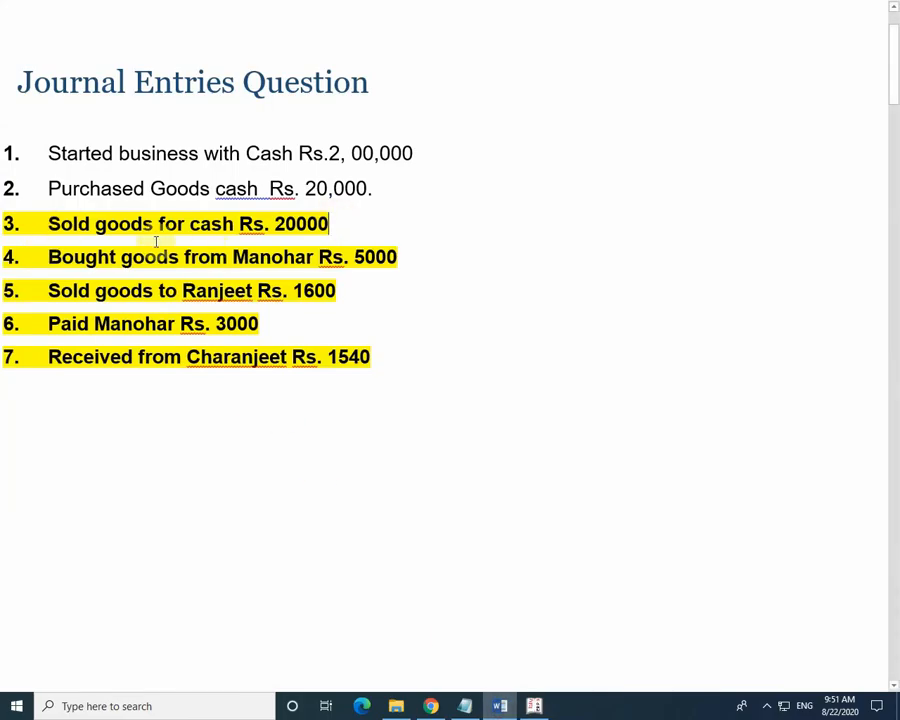
{"action": "left_click", "coordinate": [533, 706]}
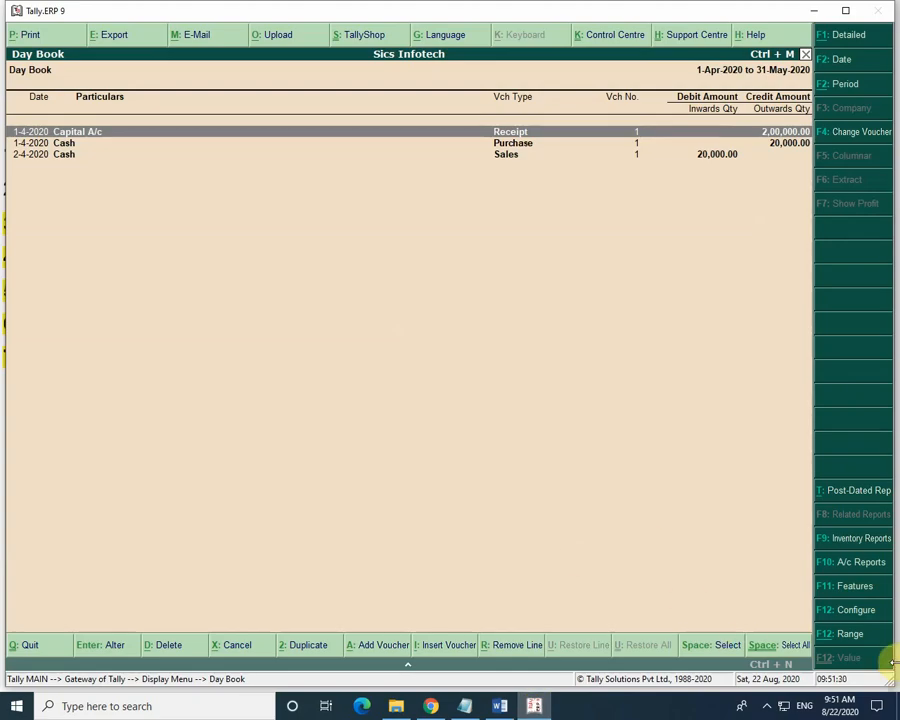
- Leave the Day Book and open the company's Balance Sheet
{"action": "key", "text": "Escape"}
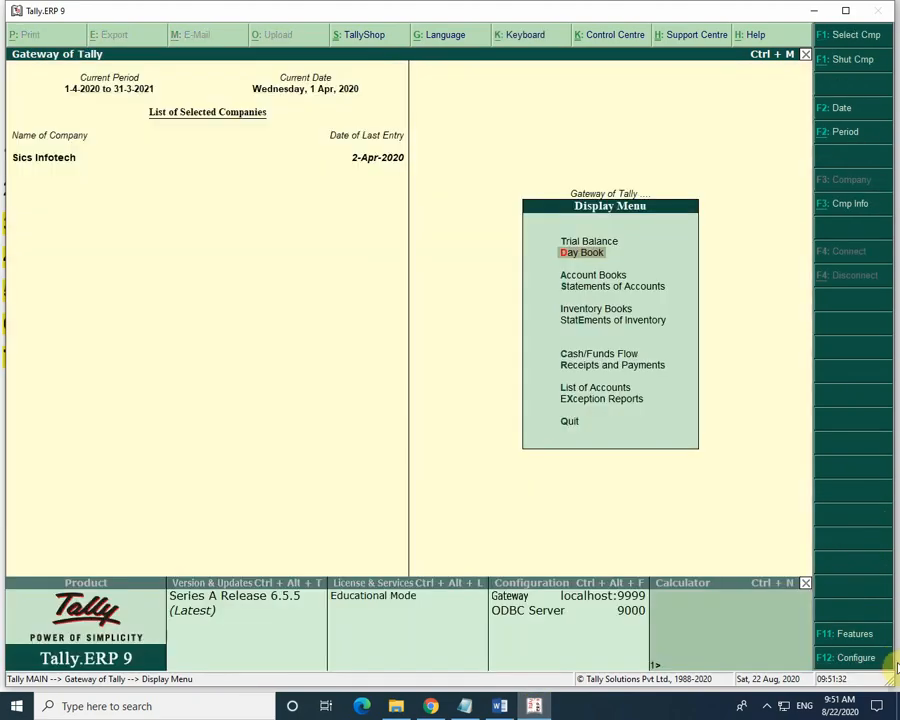
{"action": "key", "text": "Escape"}
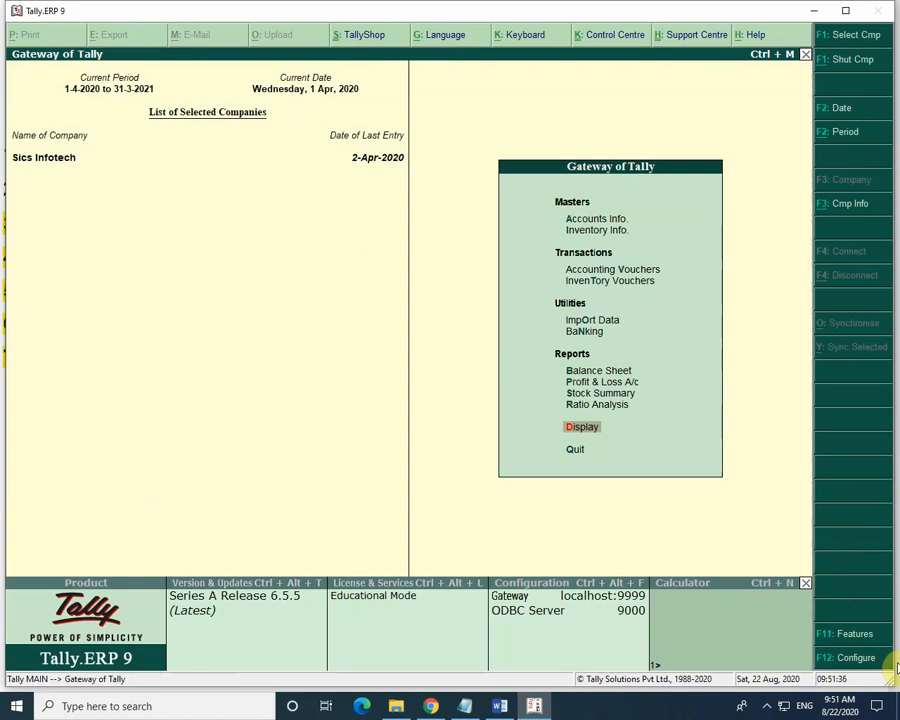
{"action": "key", "text": "Up"}
{"action": "key", "text": "Up"}
{"action": "key", "text": "Up"}
{"action": "key", "text": "Up"}
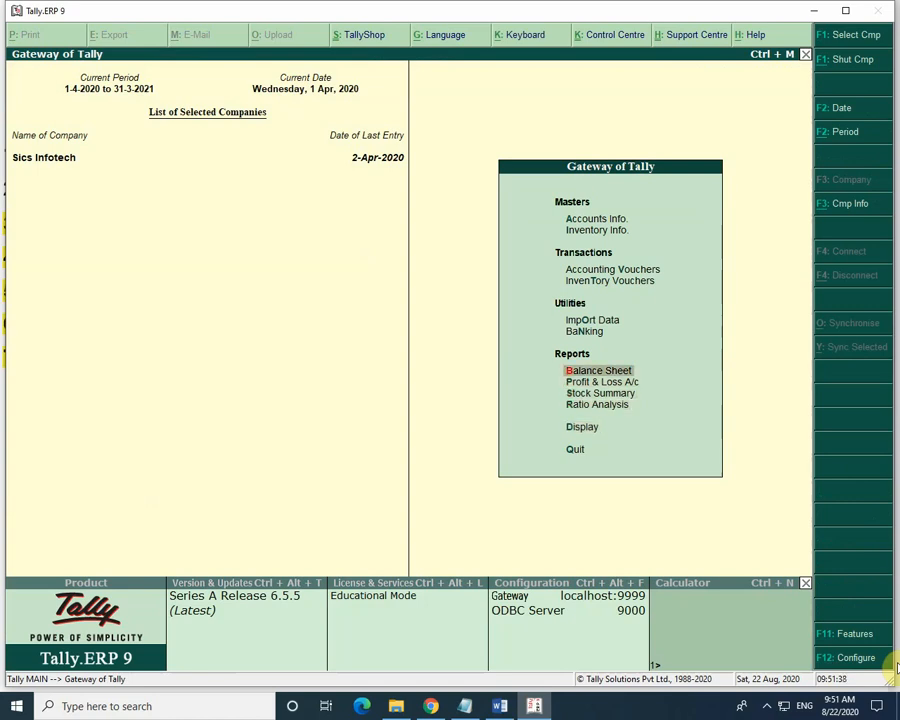
{"action": "key", "text": "Return"}
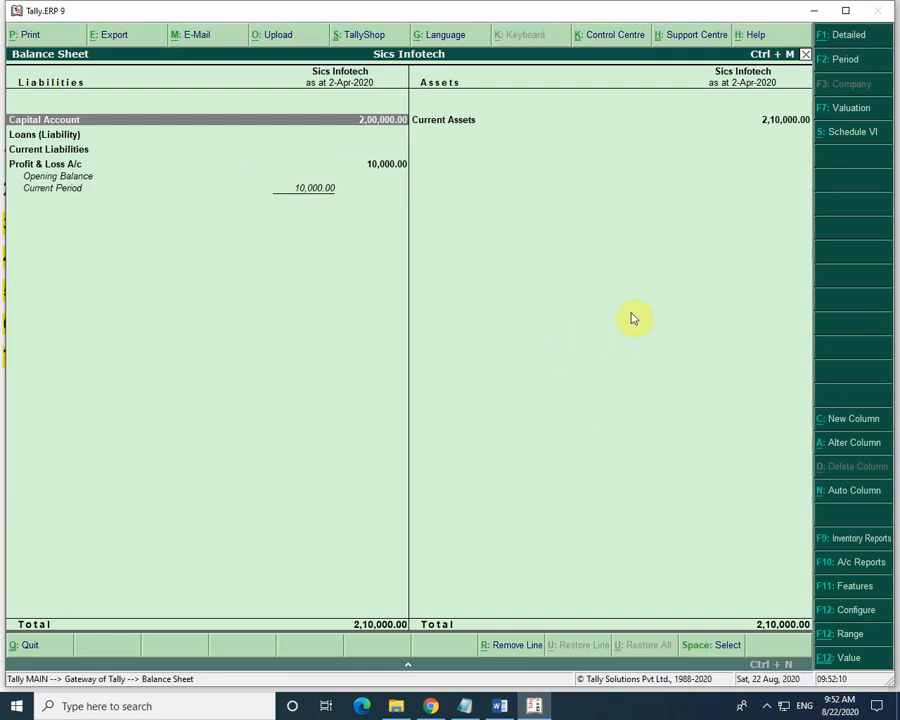
- Open the Profit & Loss A/c from the Balance Sheet and examine its purchase, gross profit, sales and closing stock lines
{"action": "key", "text": "Down"}
{"action": "key", "text": "Down"}
{"action": "key", "text": "Down"}
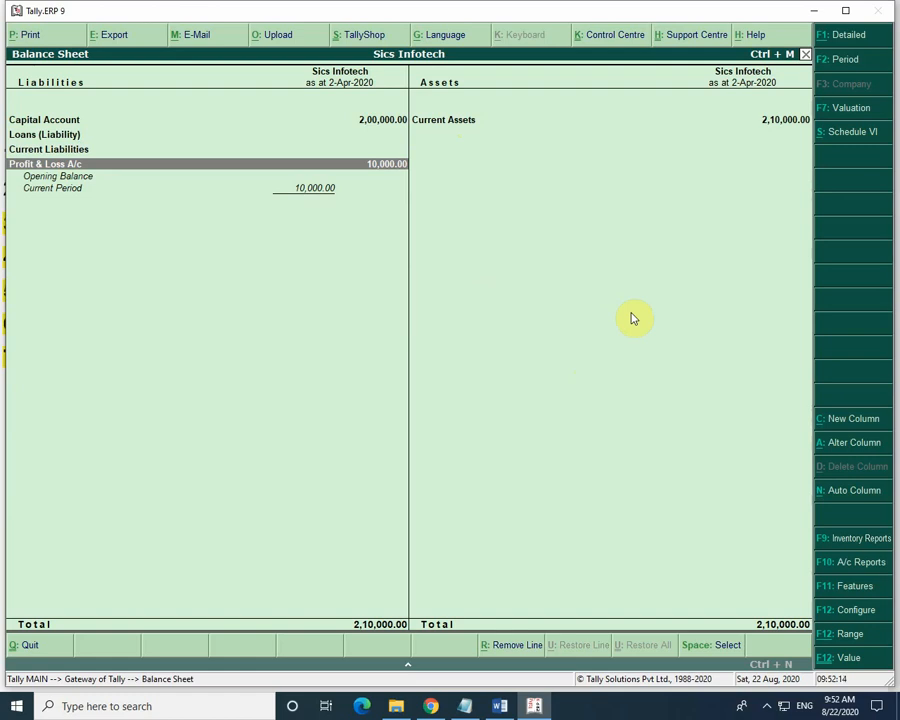
{"action": "key", "text": "Return"}
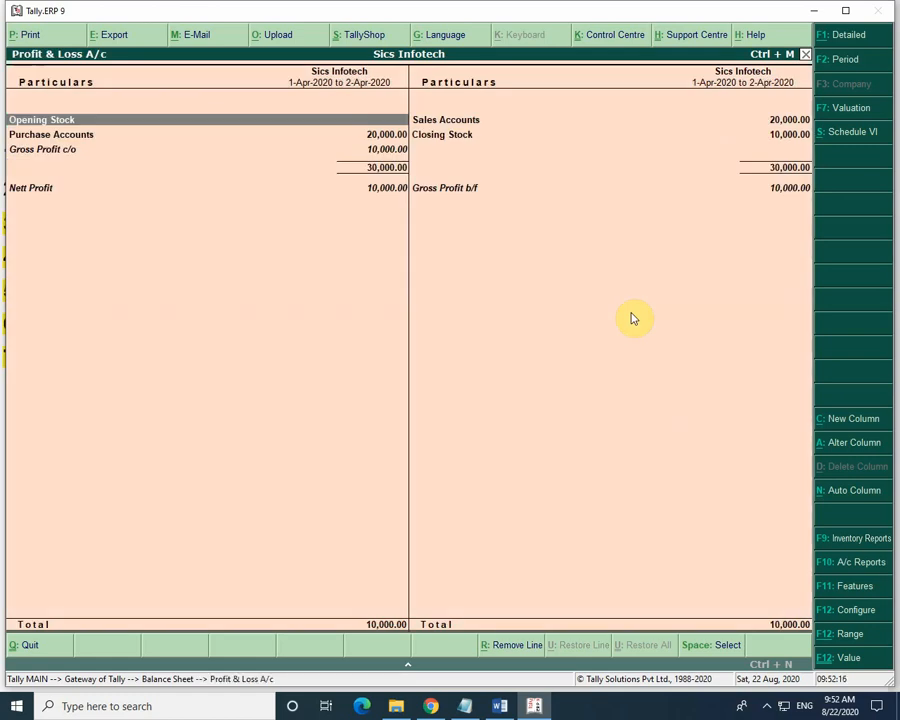
{"action": "key", "text": "Down"}
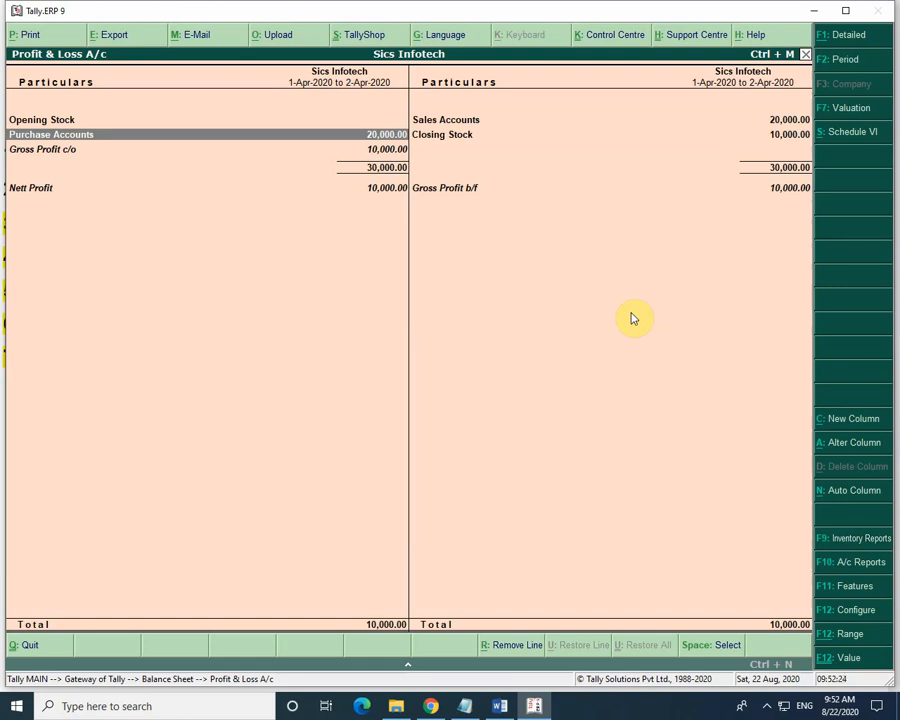
{"action": "key", "text": "Down"}
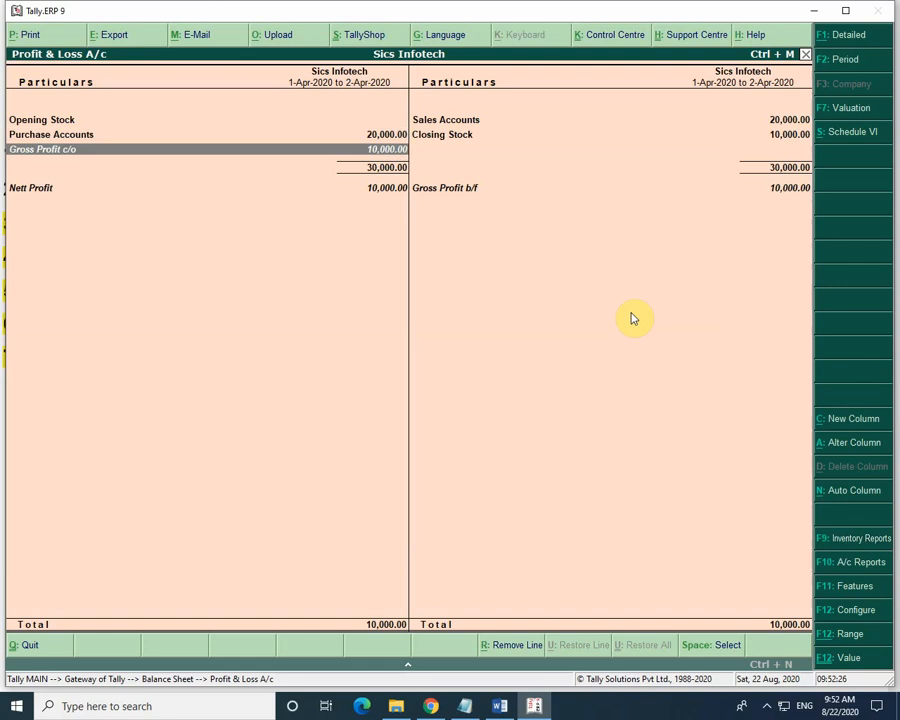
{"action": "key", "text": "Up"}
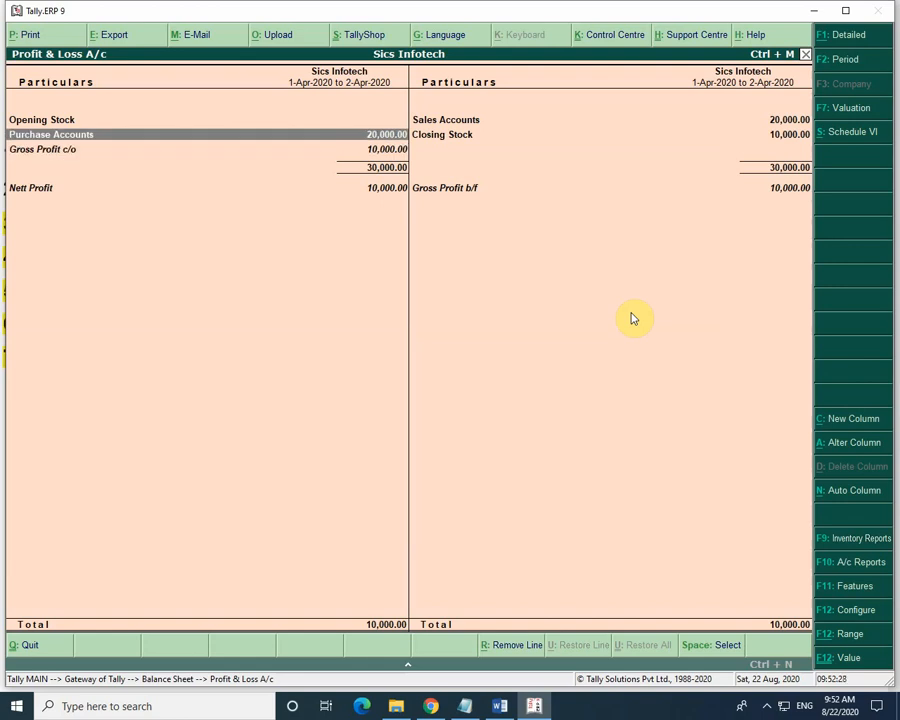
{"action": "key", "text": "Right"}
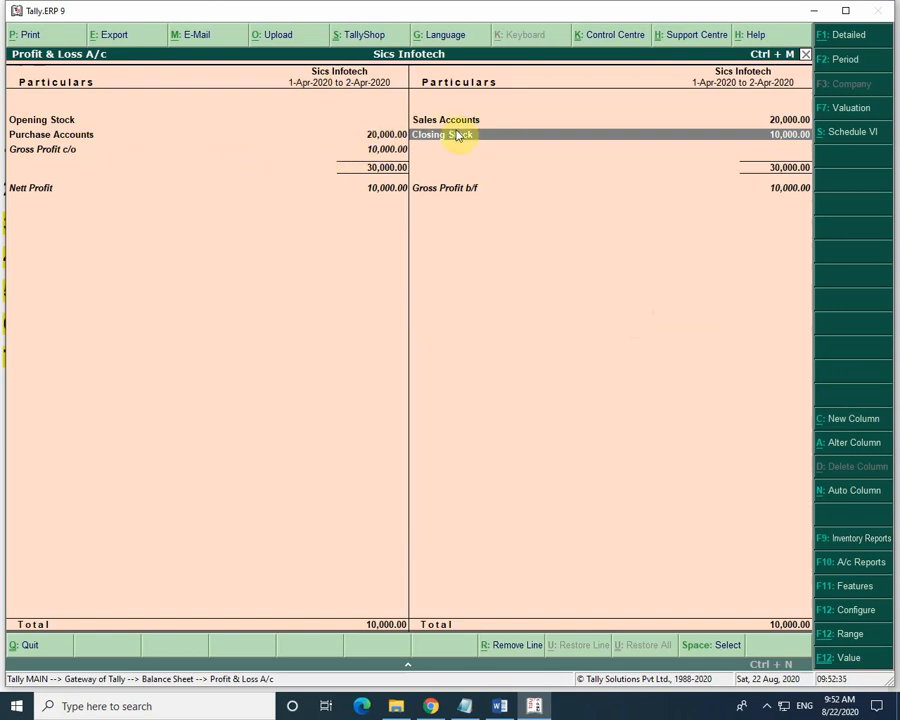
{"action": "key", "text": "Up"}
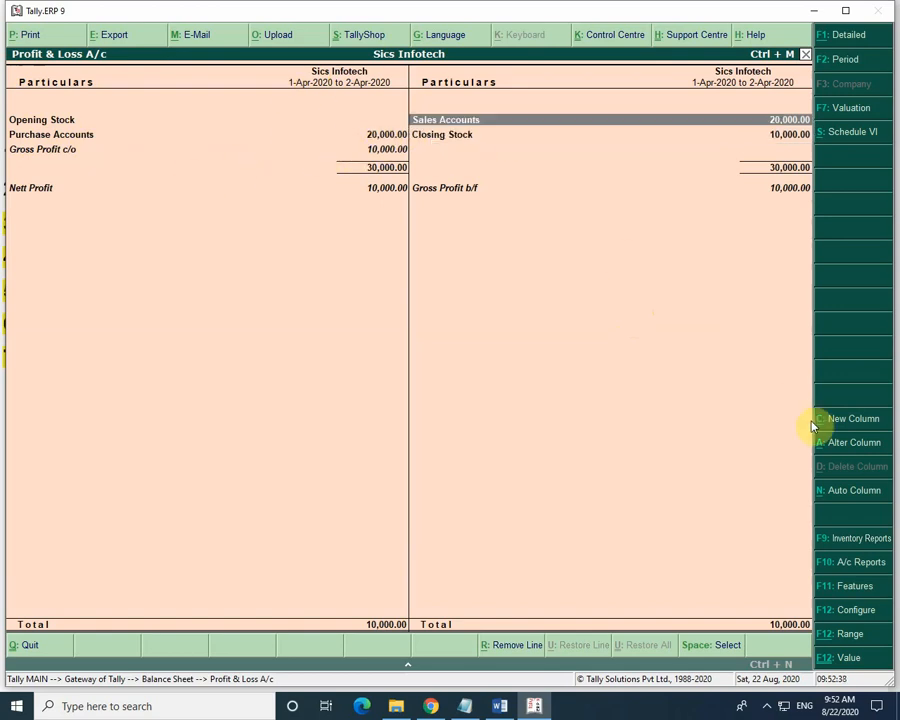
{"action": "key", "text": "Down"}
{"action": "key", "text": "Up"}
- Drill down from Purchase Accounts to the cash purchase voucher, review its items, and return to the Profit & Loss A/c without altering it
{"action": "key", "text": "Left"}
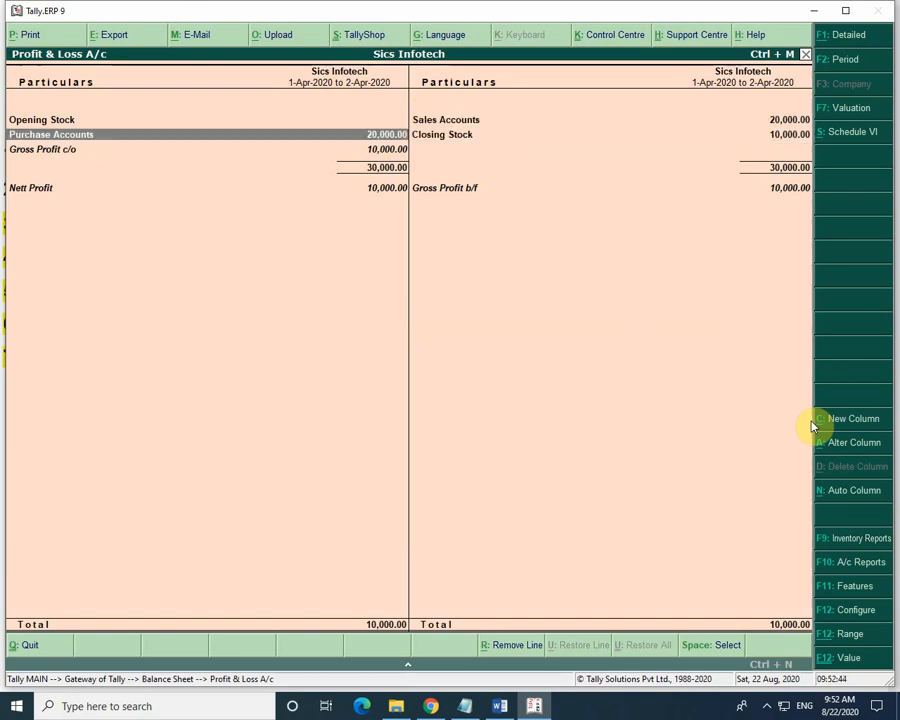
{"action": "key", "text": "Return"}
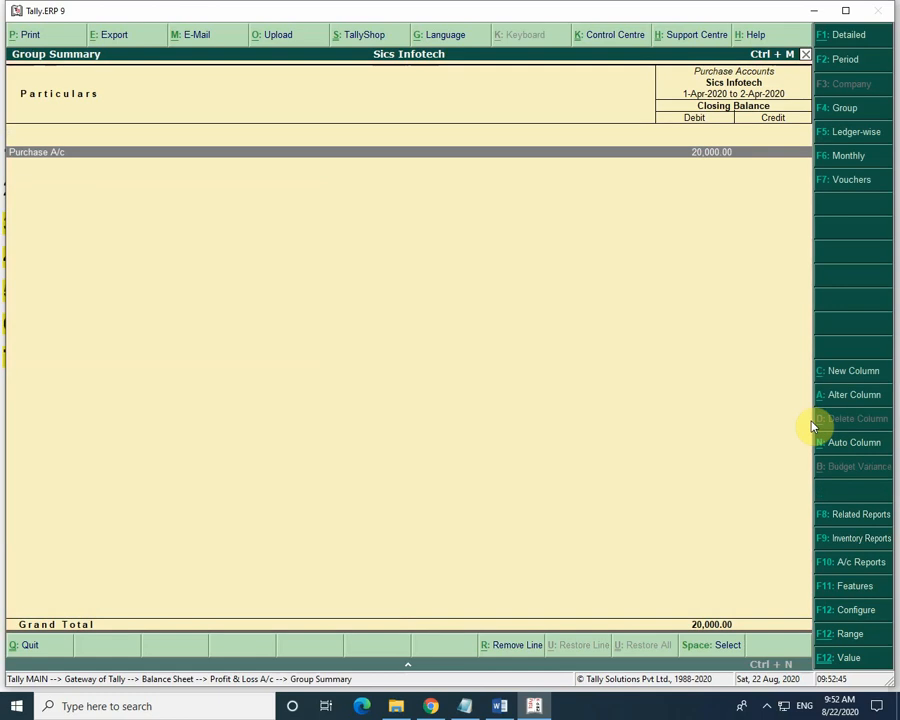
{"action": "key", "text": "Return"}
{"action": "key", "text": "Return"}
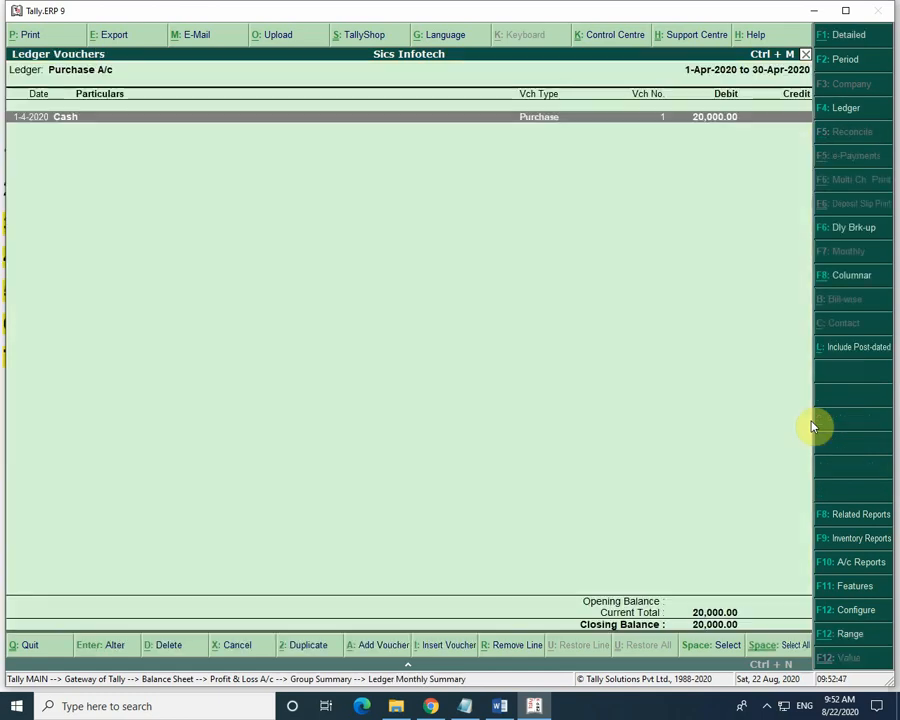
{"action": "key", "text": "Return"}
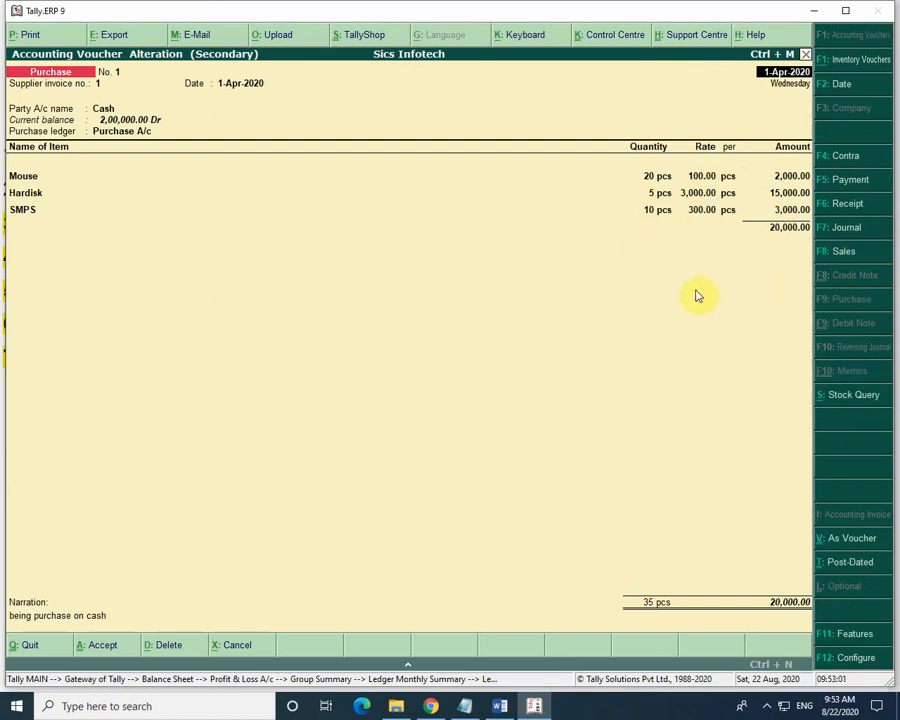
{"action": "key", "text": "Escape"}
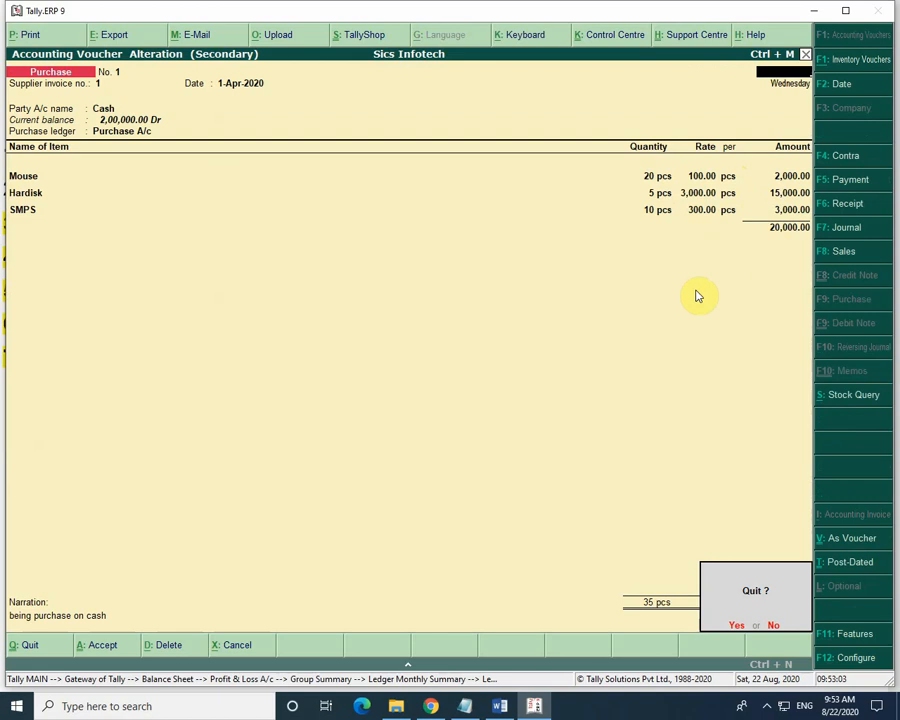
{"action": "key", "text": "Return"}
{"action": "key", "text": "Escape"}
{"action": "key", "text": "Escape"}
{"action": "key", "text": "Escape"}
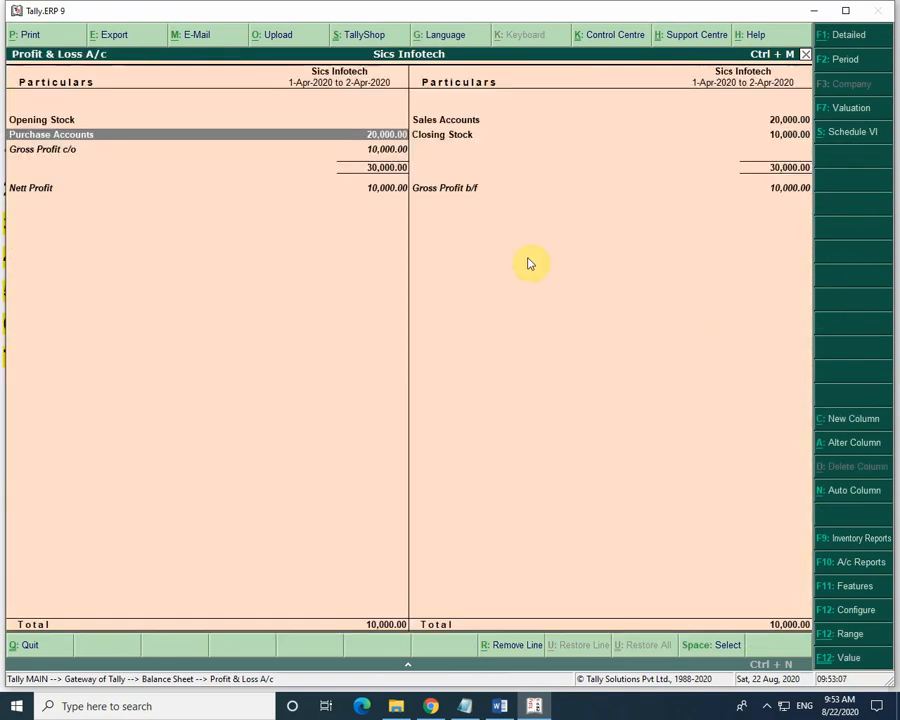
- Drill down from Sales Accounts to the cash sales voucher, review its items, and return to the Profit & Loss A/c without altering it
{"action": "left_click", "coordinate": [786, 121]}
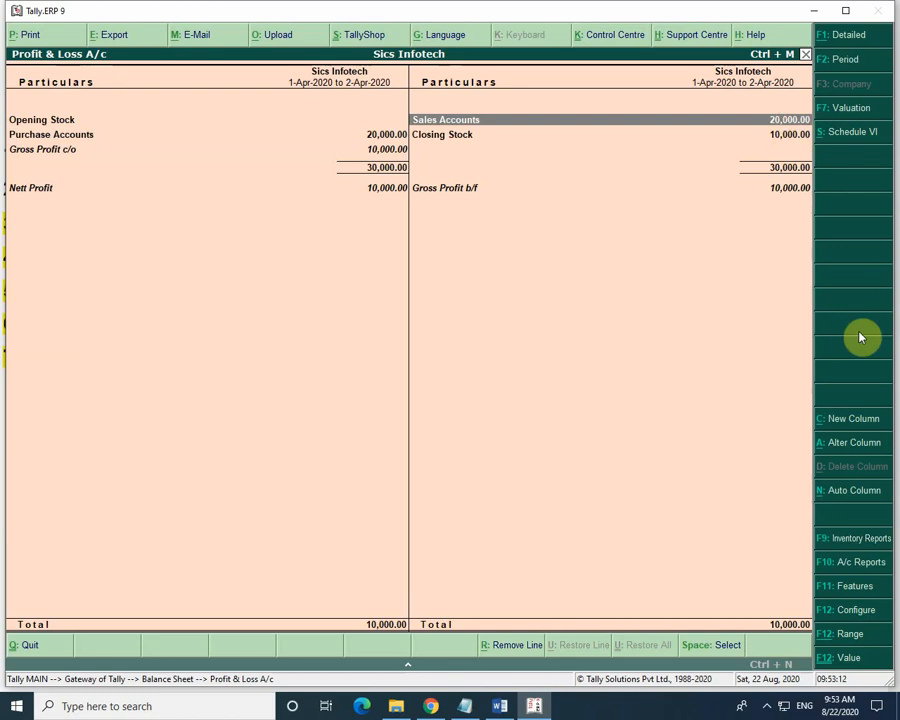
{"action": "key", "text": "Return"}
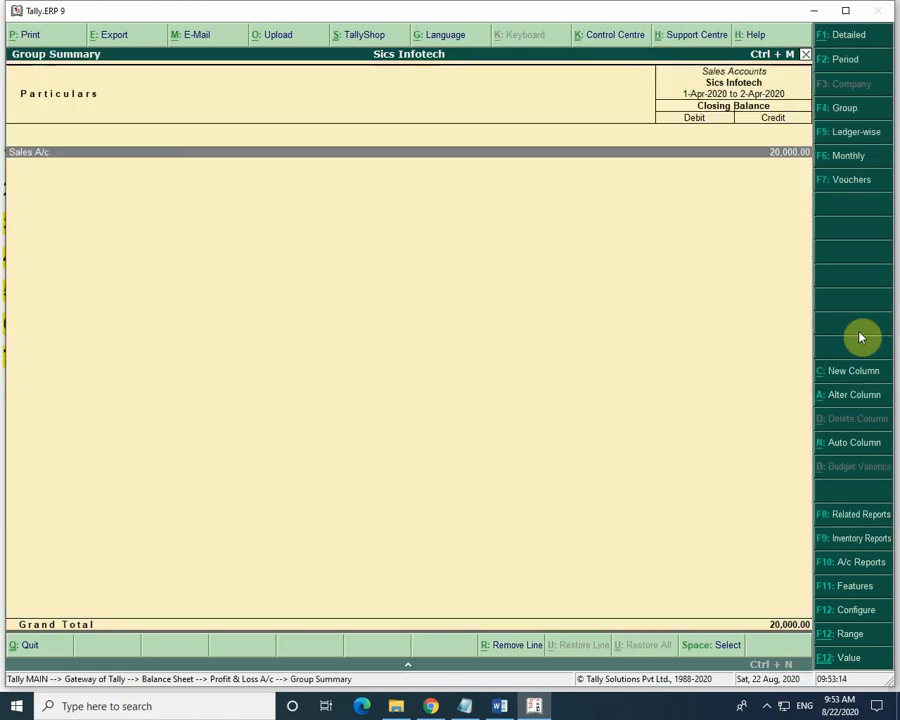
{"action": "key", "text": "Return"}
{"action": "key", "text": "Return"}
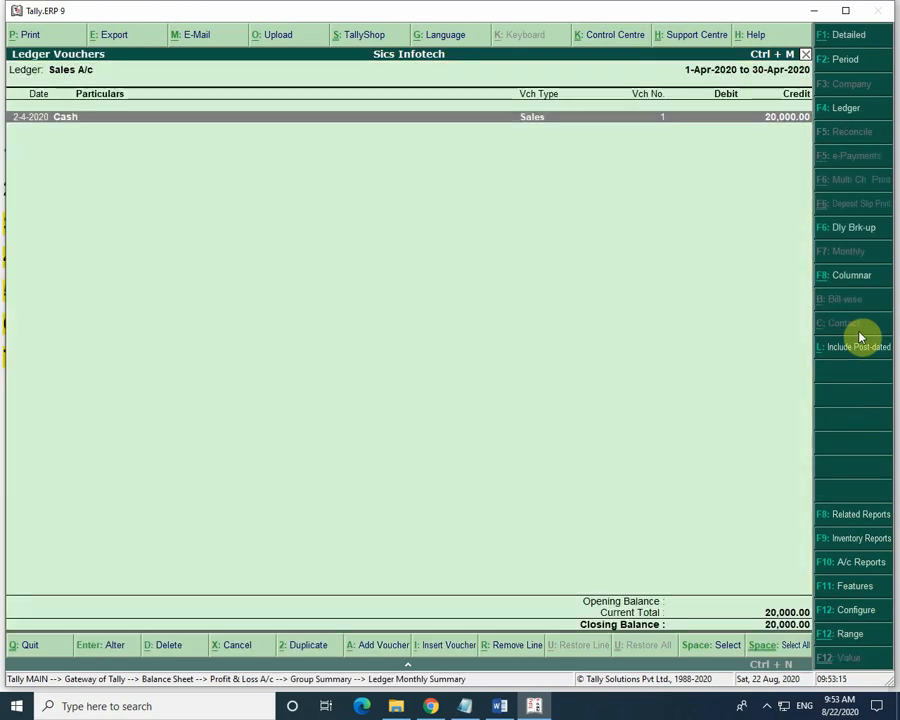
{"action": "key", "text": "Return"}
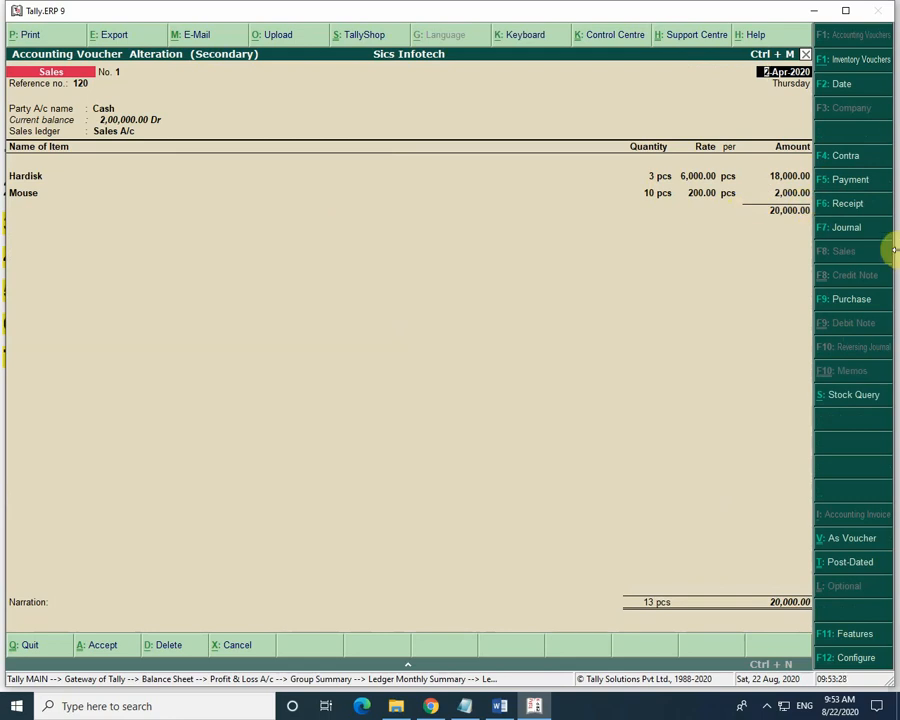
{"action": "key", "text": "Escape"}
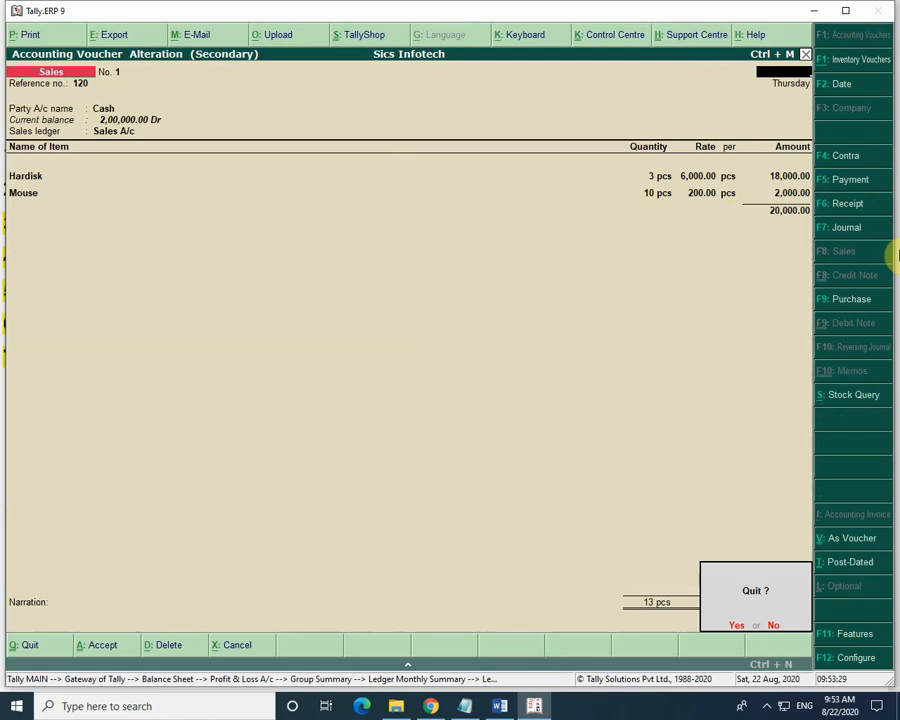
{"action": "key", "text": "y"}
{"action": "key", "text": "Escape"}
{"action": "key", "text": "Escape"}
{"action": "key", "text": "Escape"}
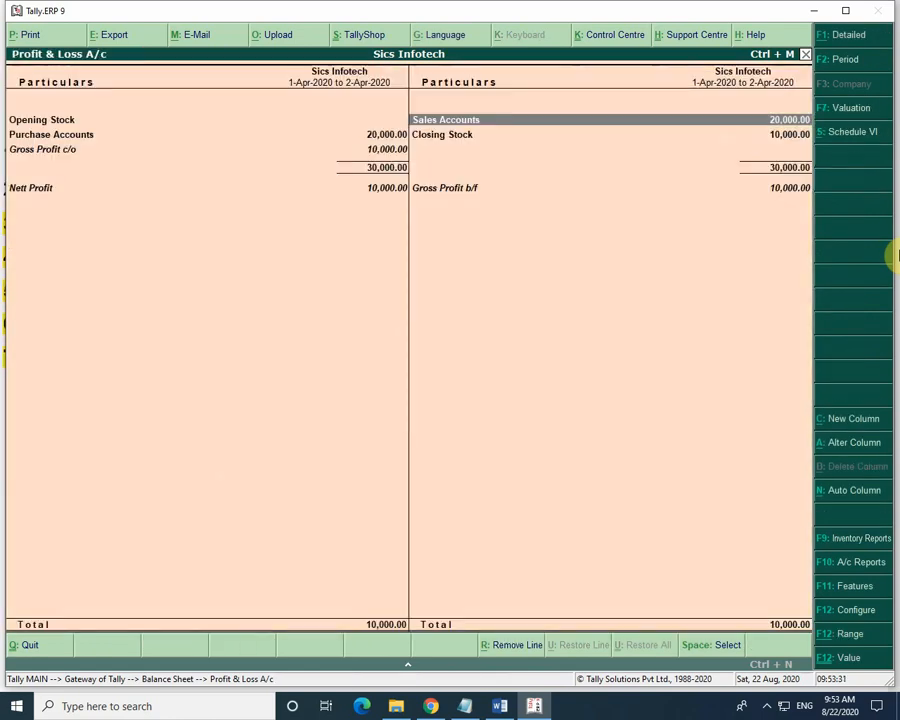
- Open Closing Stock down to the Computer Parts group and examine the Desktop Parts, Hardisk and Mouse balances
{"action": "key", "text": "Down"}
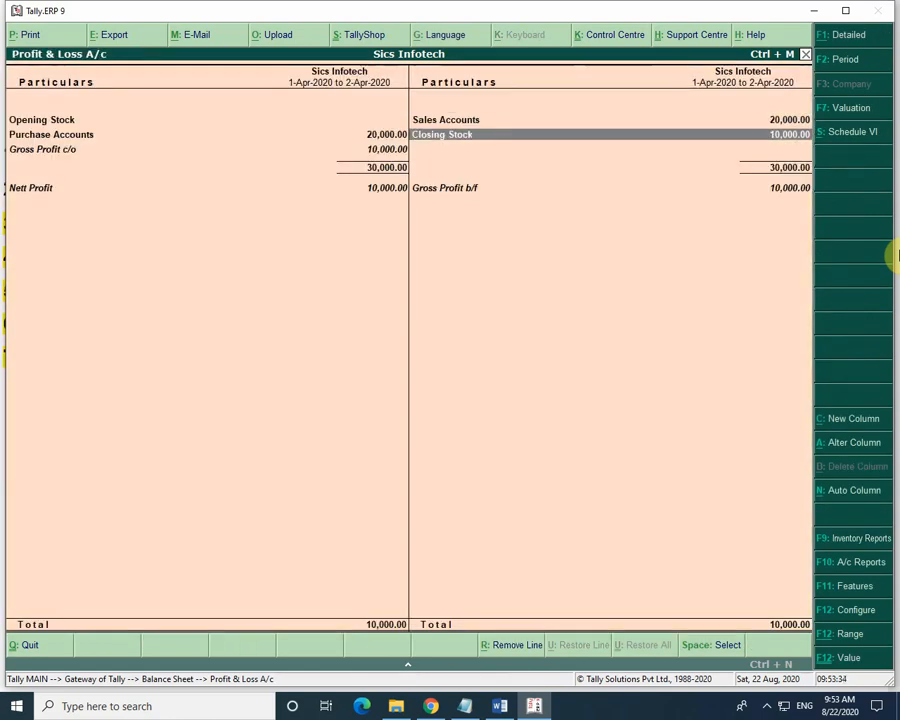
{"action": "key", "text": "Return"}
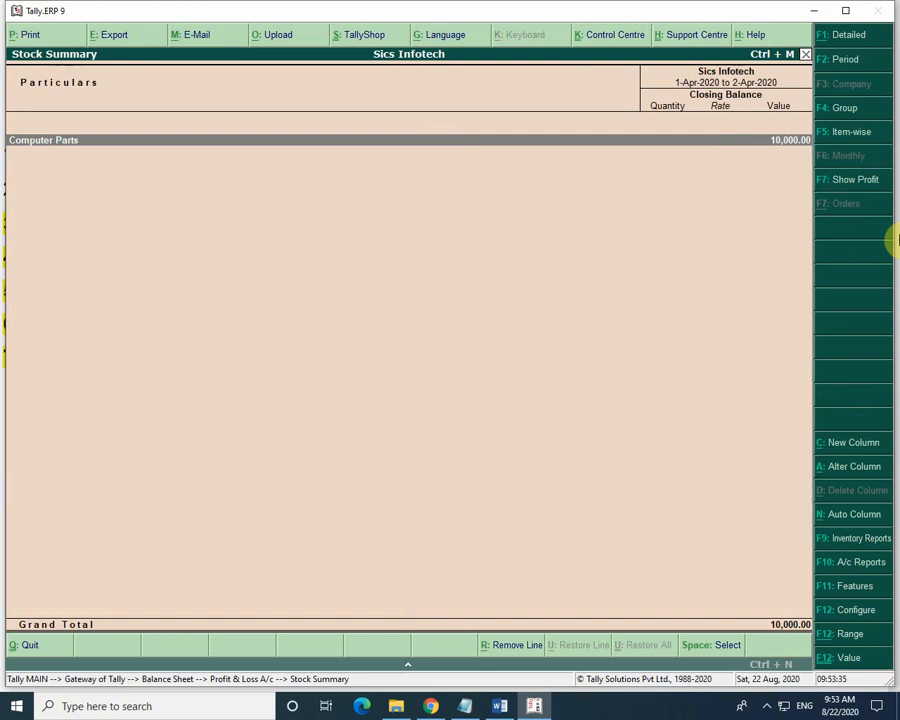
{"action": "key", "text": "Return"}
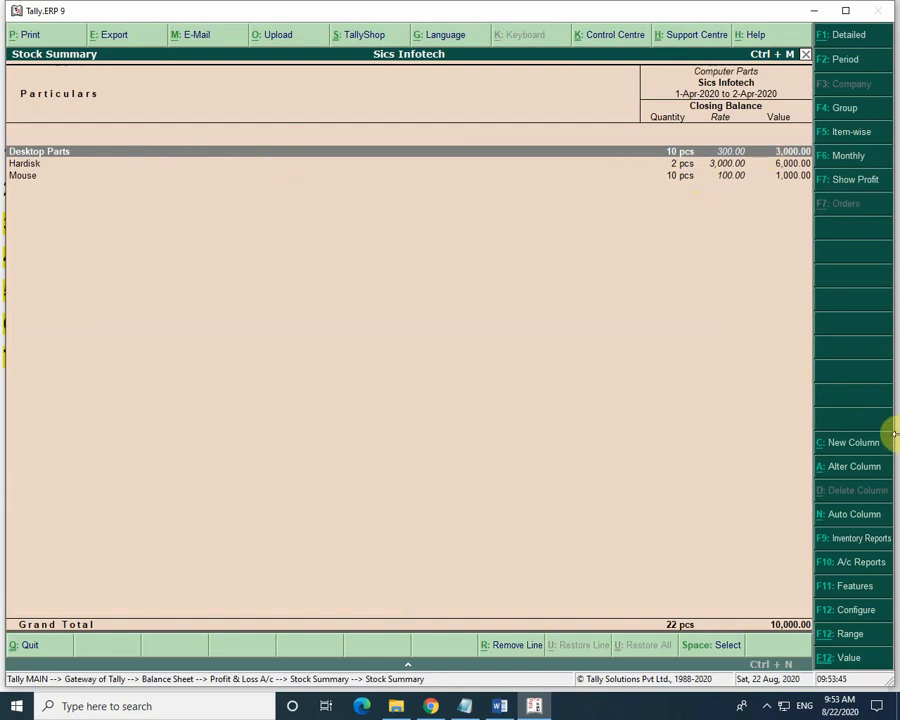
{"action": "key", "text": "Down"}
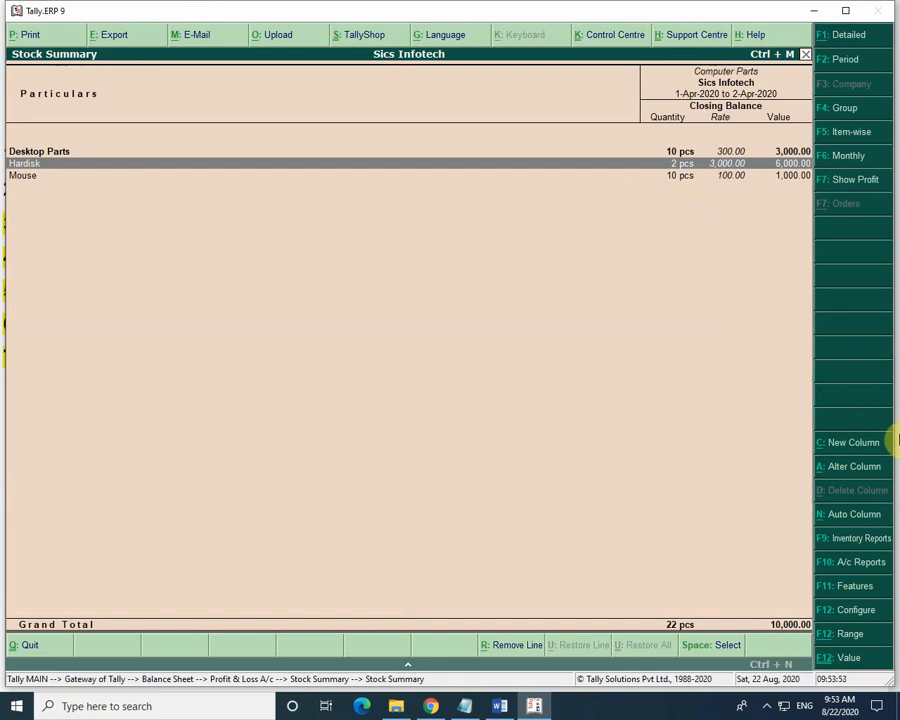
{"action": "key", "text": "Up"}
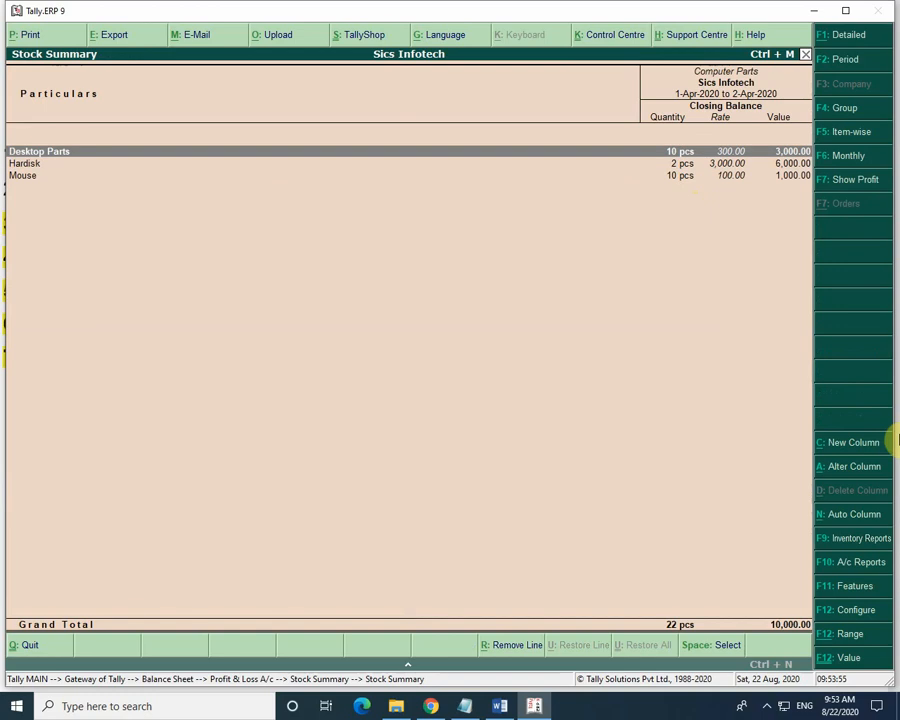
{"action": "key", "text": "Down"}
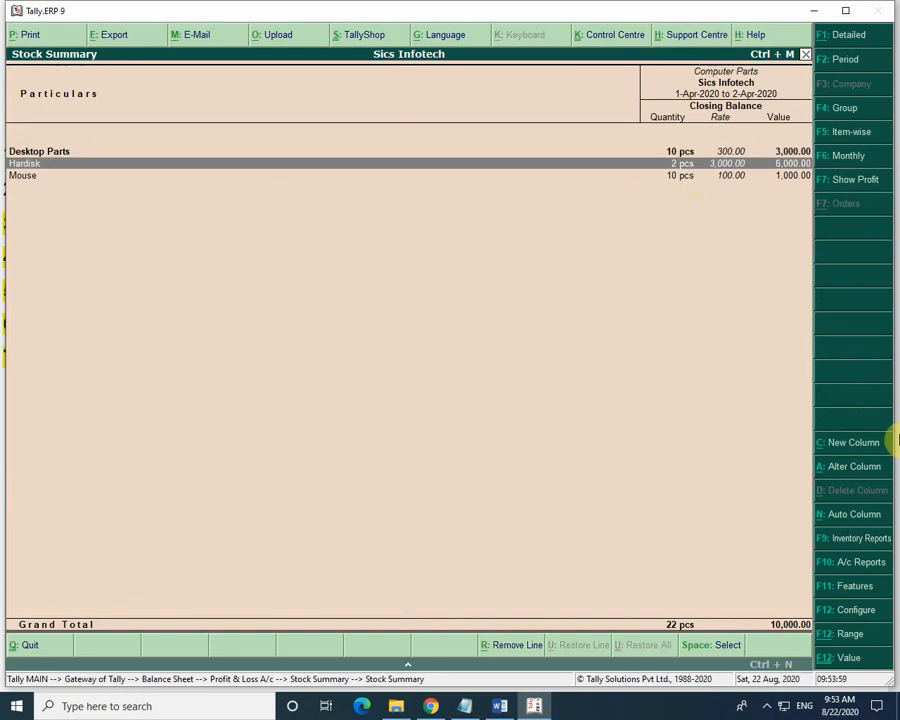
{"action": "key", "text": "Down"}
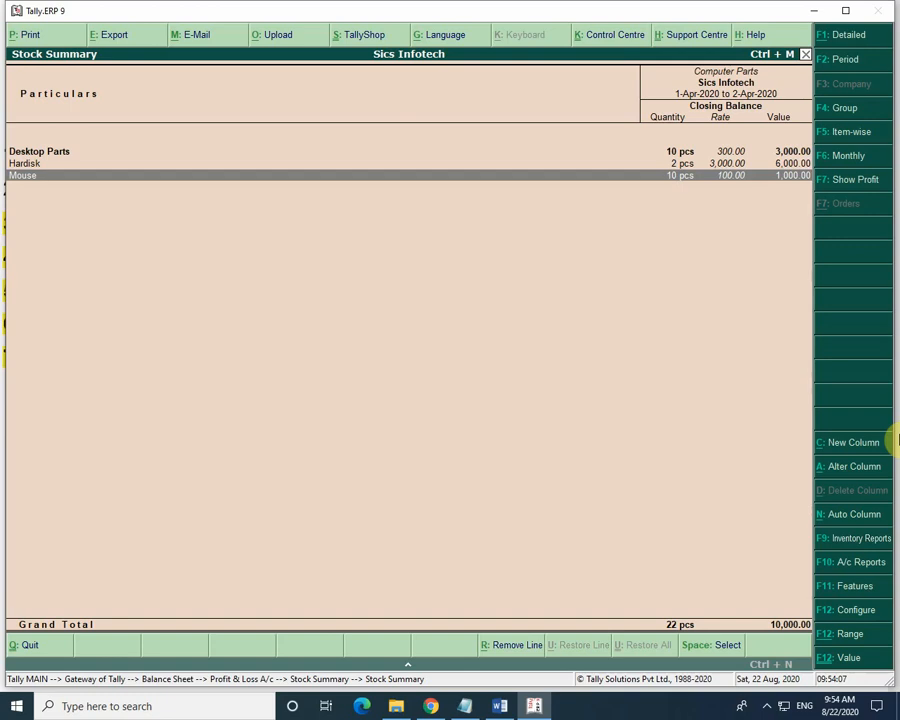
- Open the Desktop Parts group to review its SMPS closing stock, then return to the Profit & Loss A/c
{"action": "key", "text": "Up"}
{"action": "key", "text": "Up"}
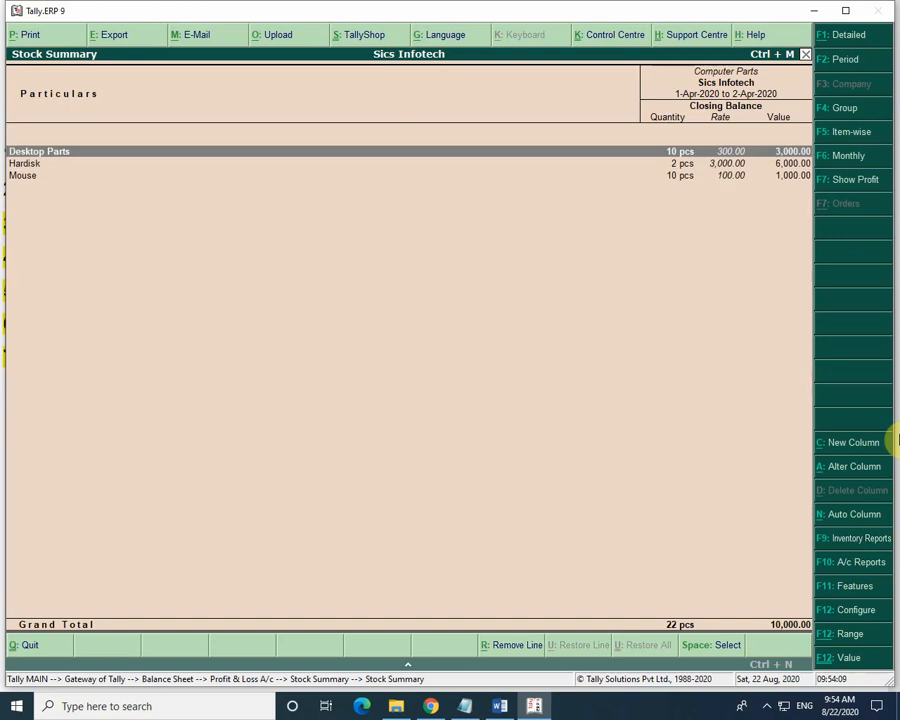
{"action": "key", "text": "Return"}
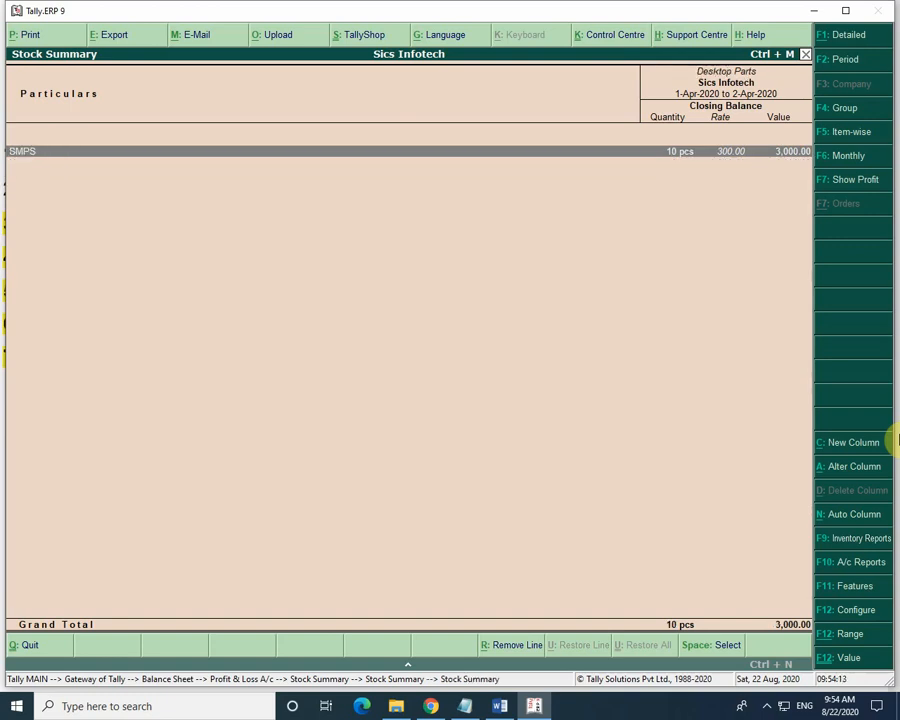
{"action": "key", "text": "Escape"}
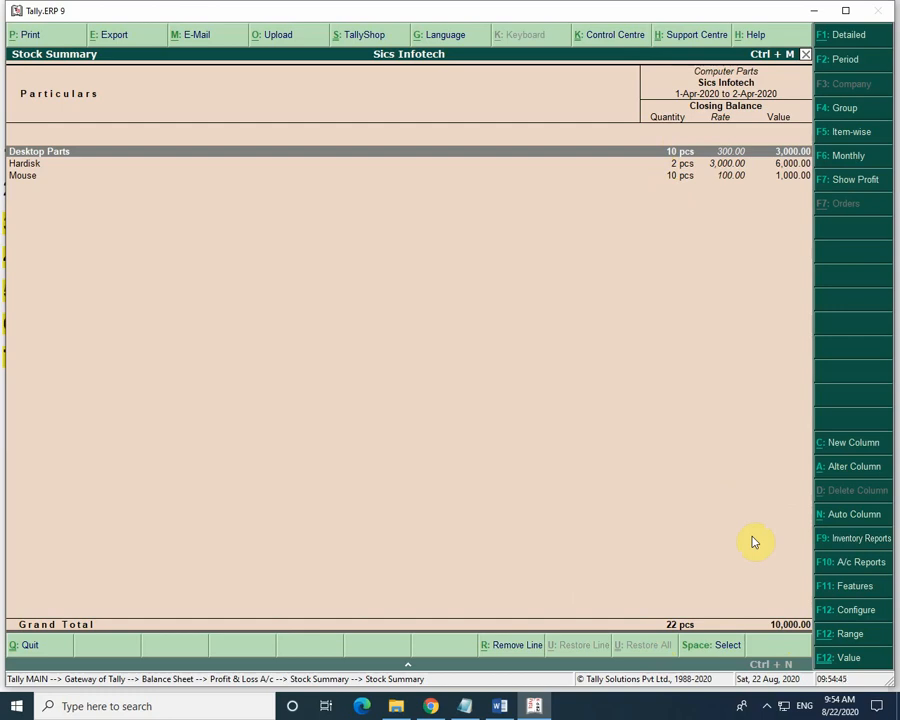
{"action": "key", "text": "Escape"}
{"action": "key", "text": "Escape"}
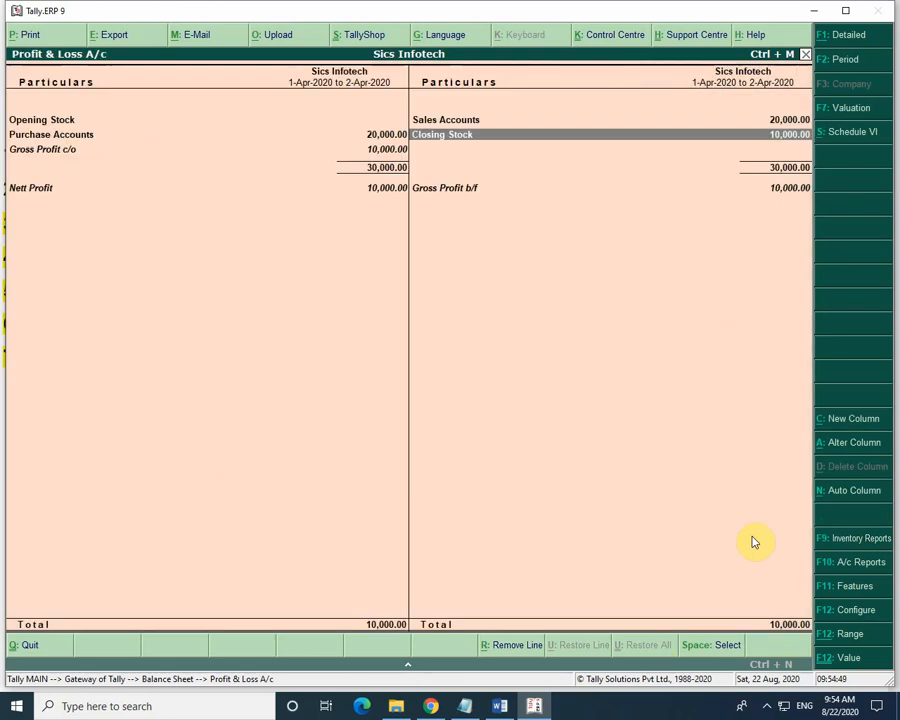
- Examine the Sales Accounts, Closing Stock and Gross Profit b/f lines of the Profit & Loss A/c
{"action": "key", "text": "Down"}
{"action": "key", "text": "Up"}
{"action": "key", "text": "Down"}
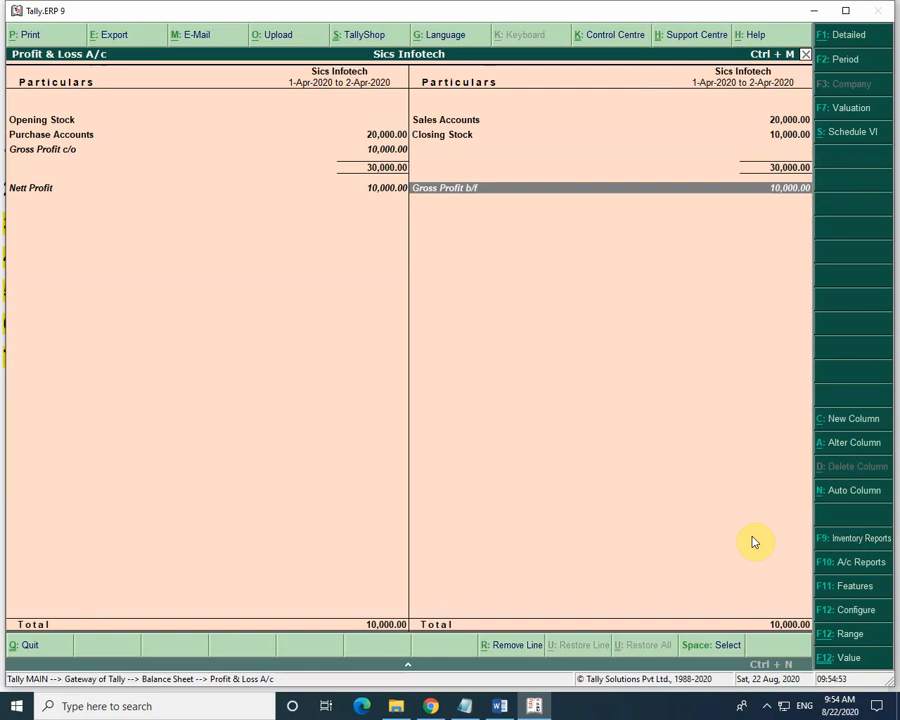
{"action": "key", "text": "Up"}
{"action": "key", "text": "Up"}
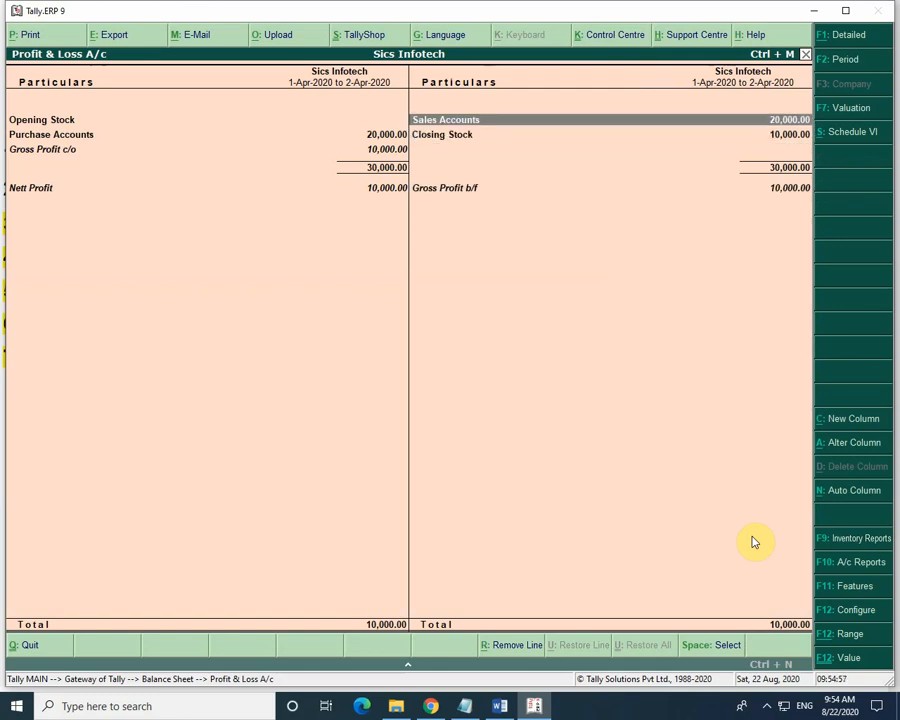
{"action": "key", "text": "Down"}
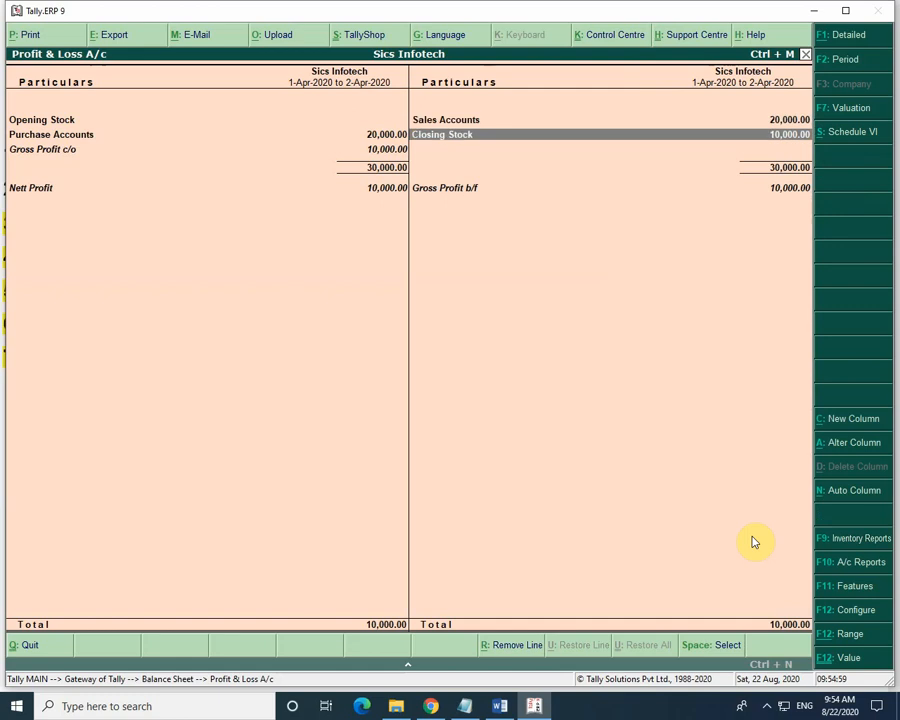
{"action": "key", "text": "Down"}
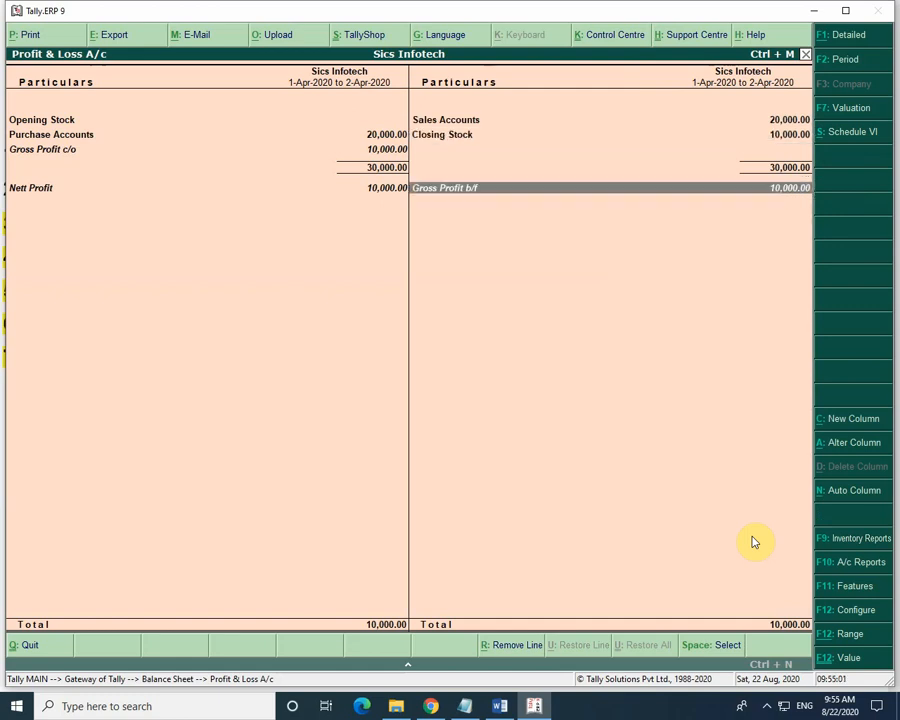
{"action": "key", "text": "Up"}
{"action": "key", "text": "Down"}
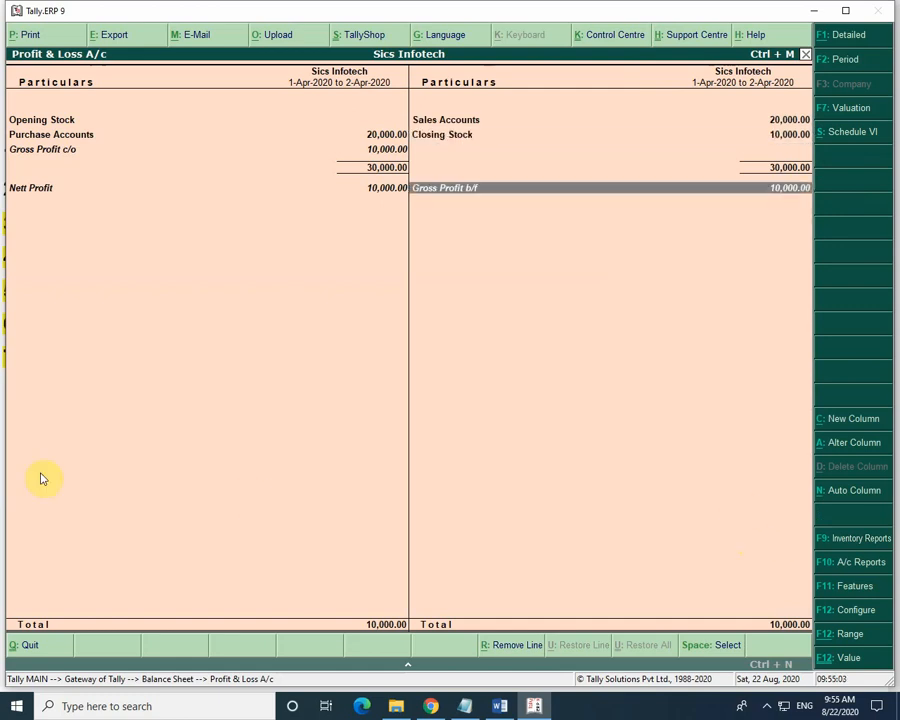